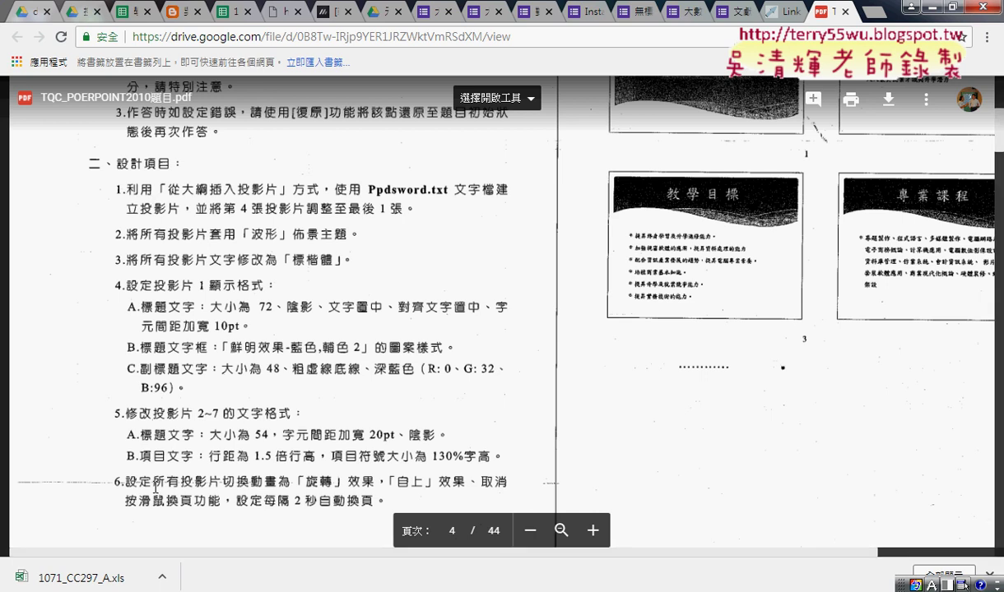
Mark the phrase 從大綱插入投影片 and the file name Ppdsword.txt in red, then clear the marks
key("shift")
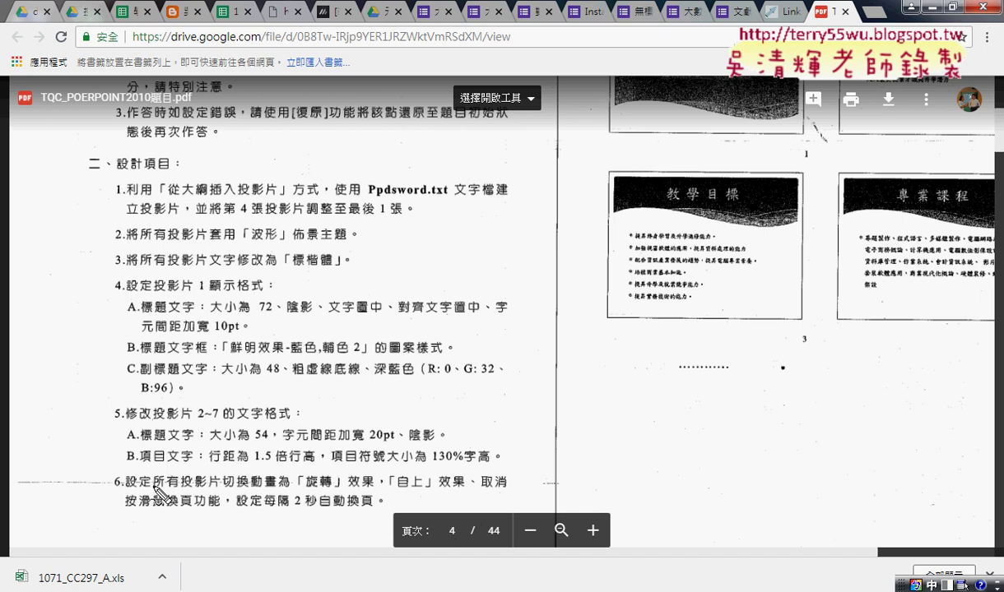
mouse_move(170, 200)
left_mouse_down()
mouse_move(277, 201)
mouse_move(164, 197)
left_mouse_up()
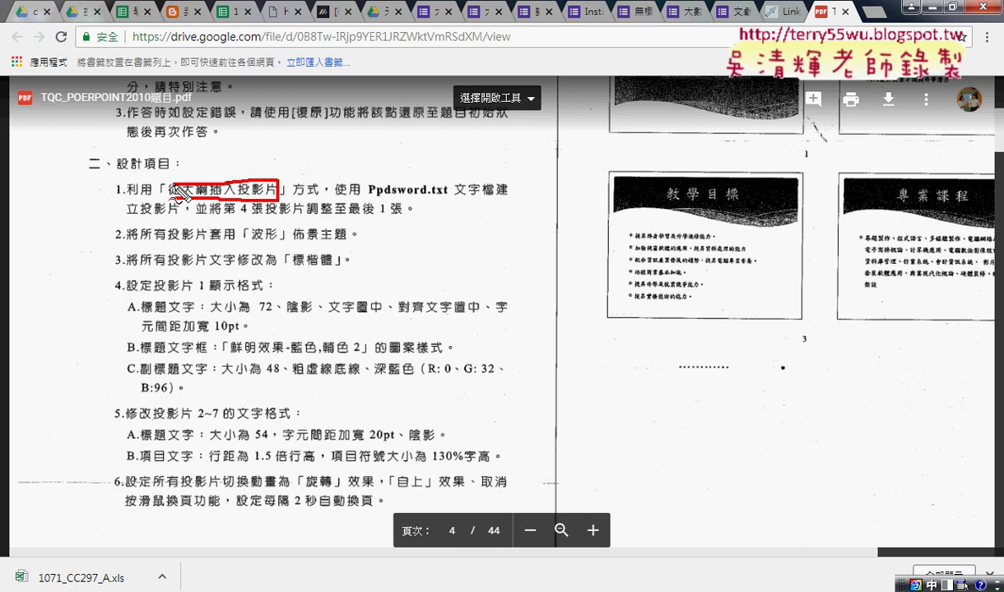
mouse_move(270, 134)
left_mouse_down()
mouse_move(247, 179)
mouse_move(280, 160)
left_mouse_up()
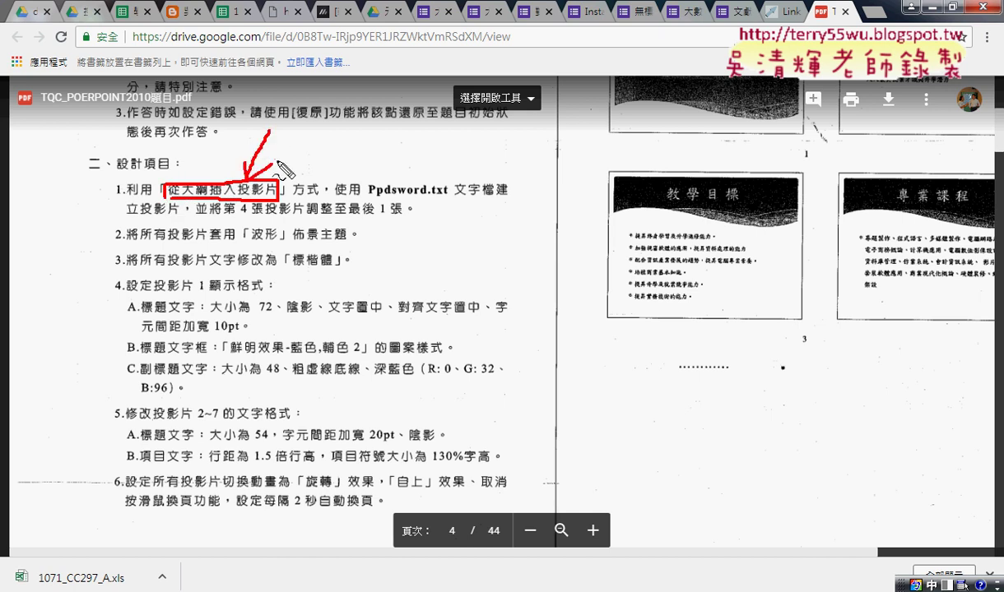
left_click_drag(368, 196, 507, 195)
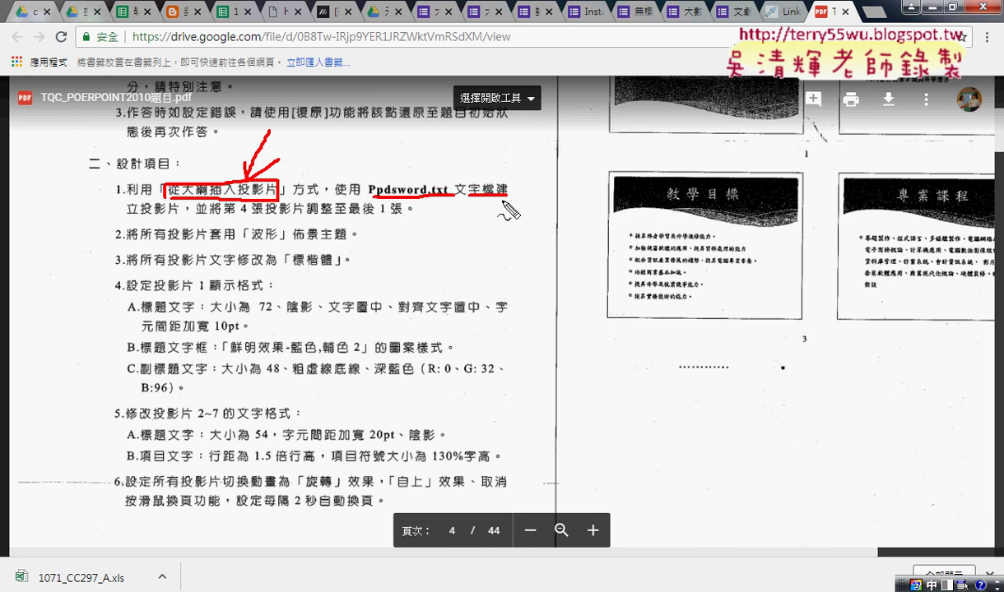
key("Escape")
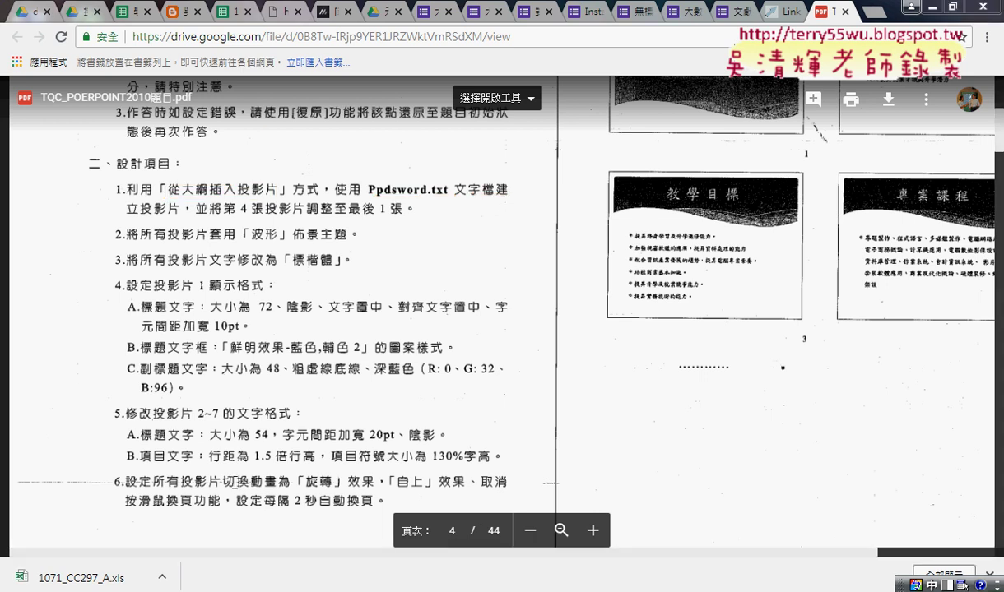
Open Ppdsword.txt from the TQC_PPT2010\102 folder in Notepad
mouse_move(499, 586)
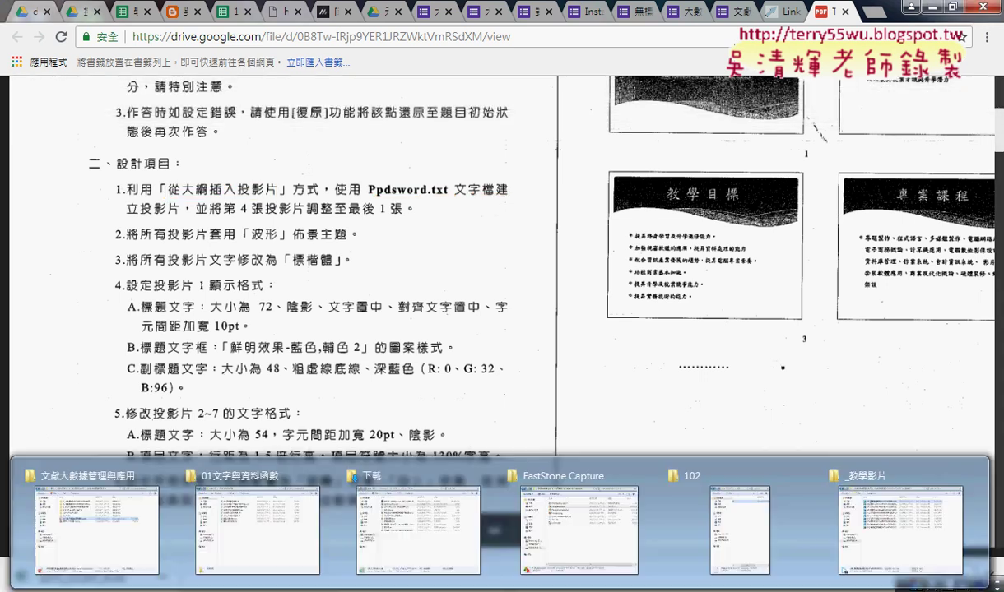
left_click(752, 519)
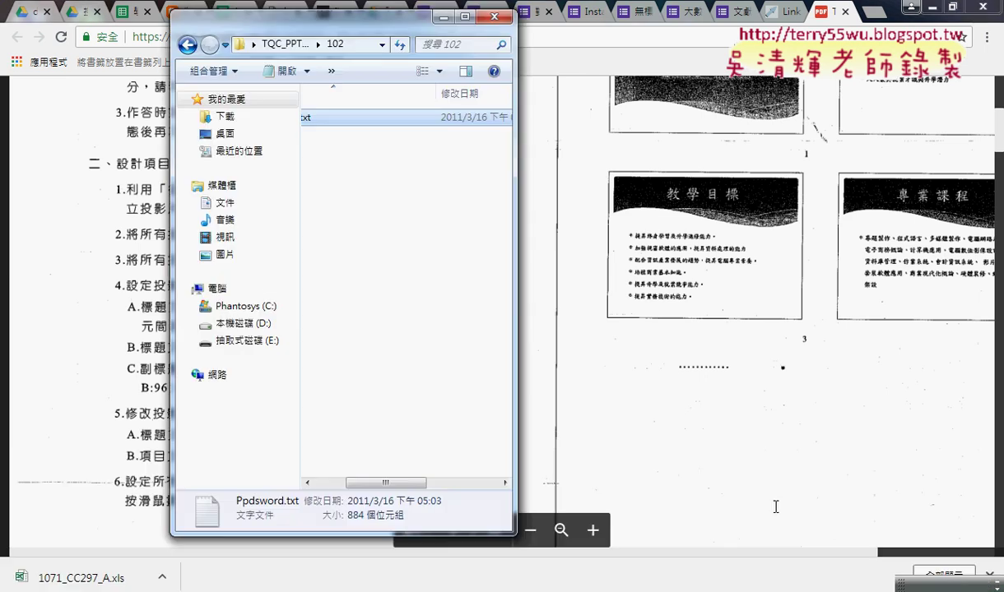
left_click_drag(366, 483, 315, 483)
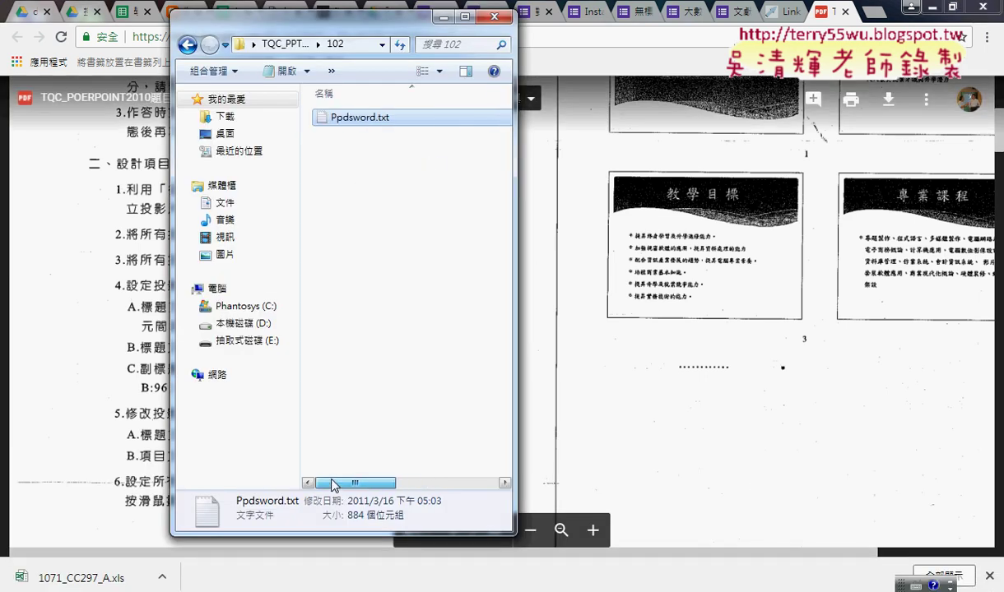
left_click(283, 46)
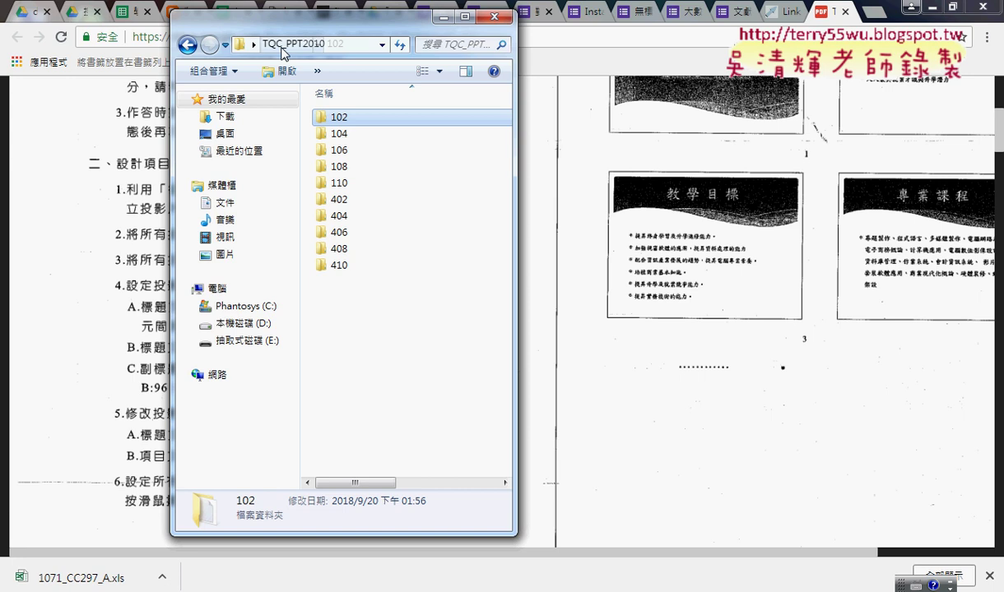
double_click(347, 123)
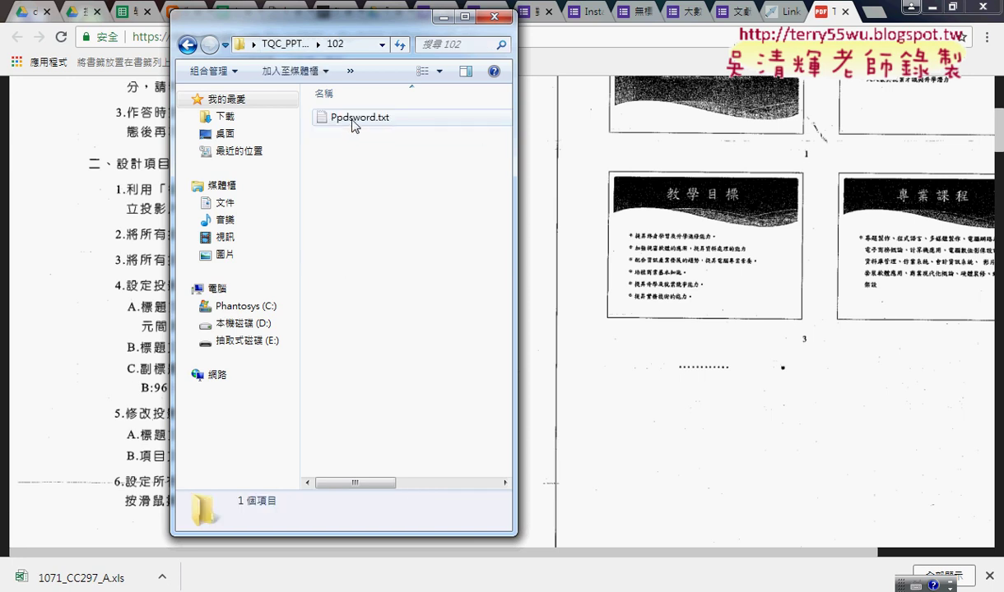
double_click(353, 120)
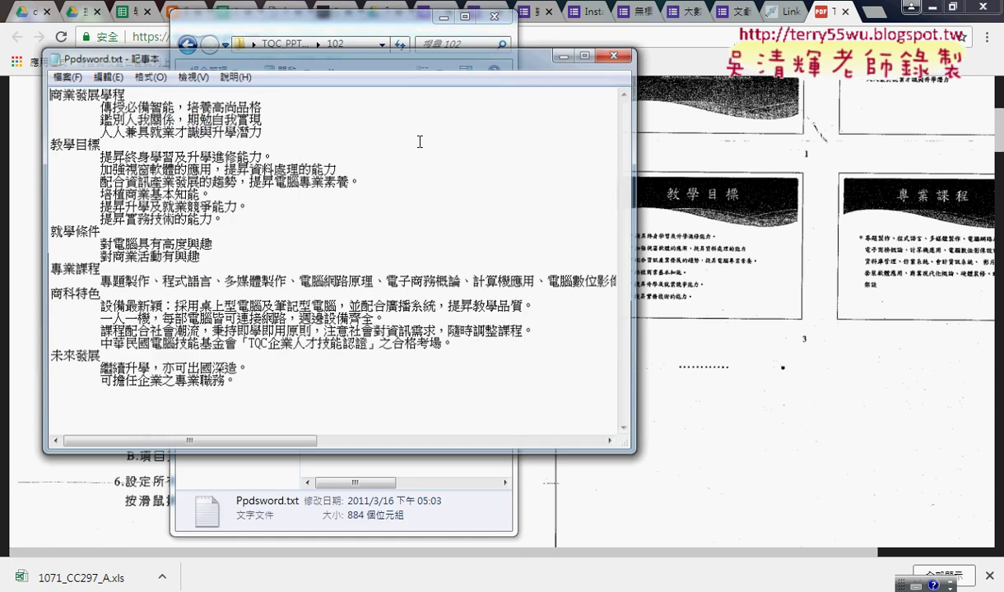
left_click_drag(243, 385, 47, 93)
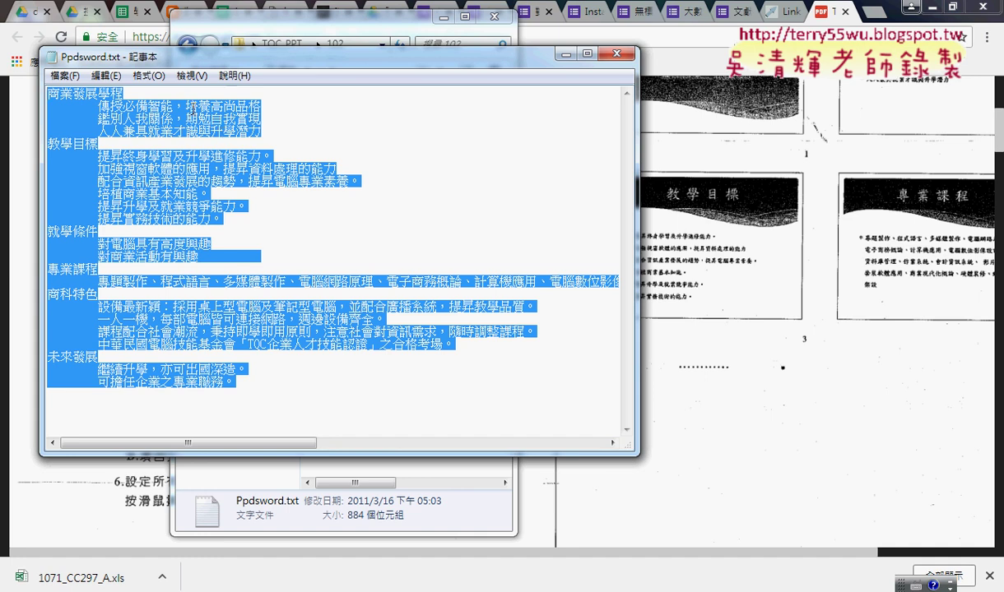
left_click(126, 90)
left_click_drag(98, 105, 45, 106)
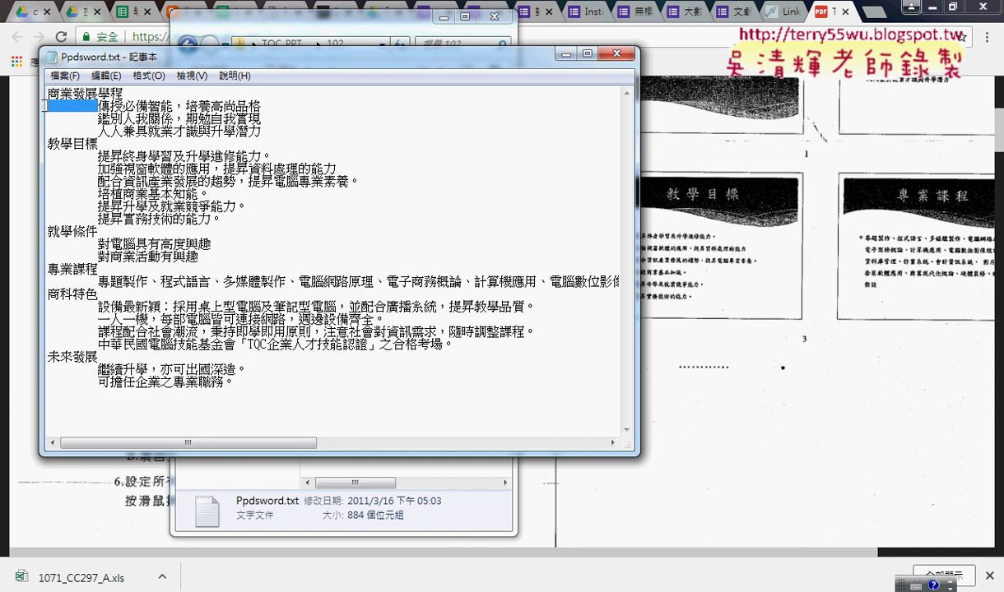
left_click(98, 105)
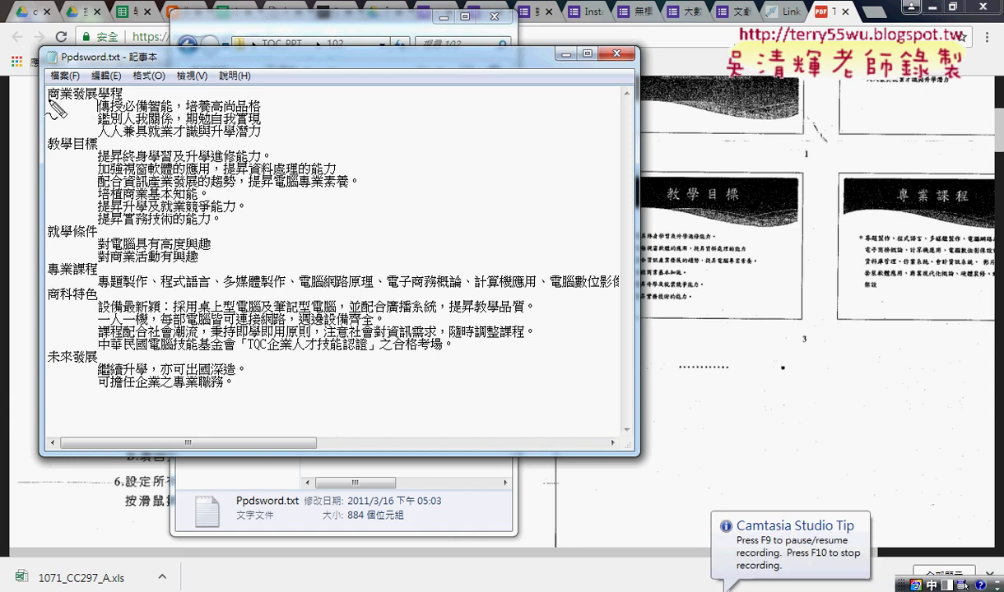
mouse_move(48, 100)
left_mouse_down()
mouse_move(123, 99)
mouse_move(121, 81)
left_mouse_up()
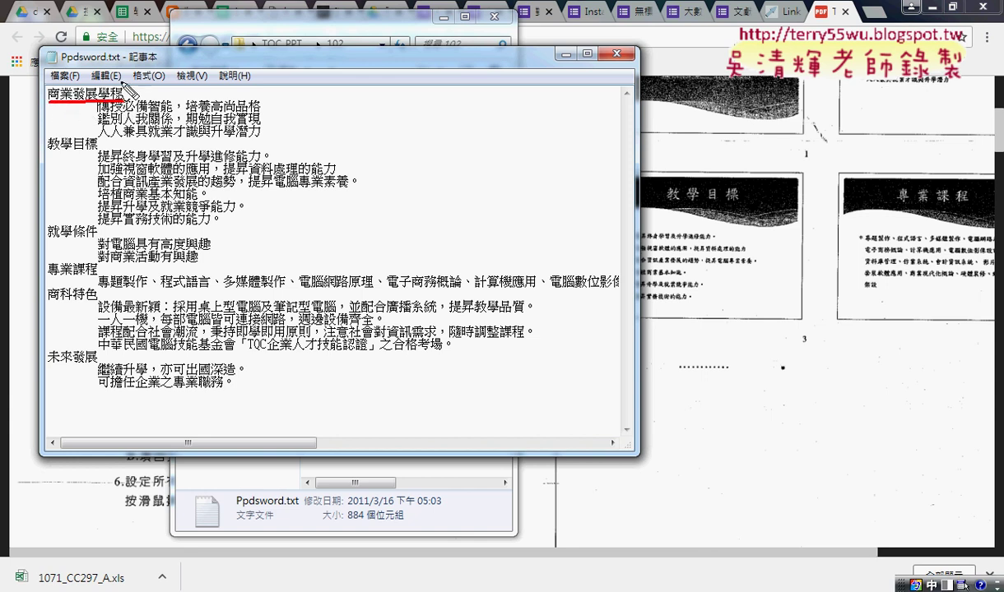
mouse_move(50, 107)
left_mouse_down()
mouse_move(71, 107)
mouse_move(97, 123)
mouse_move(97, 136)
left_mouse_up()
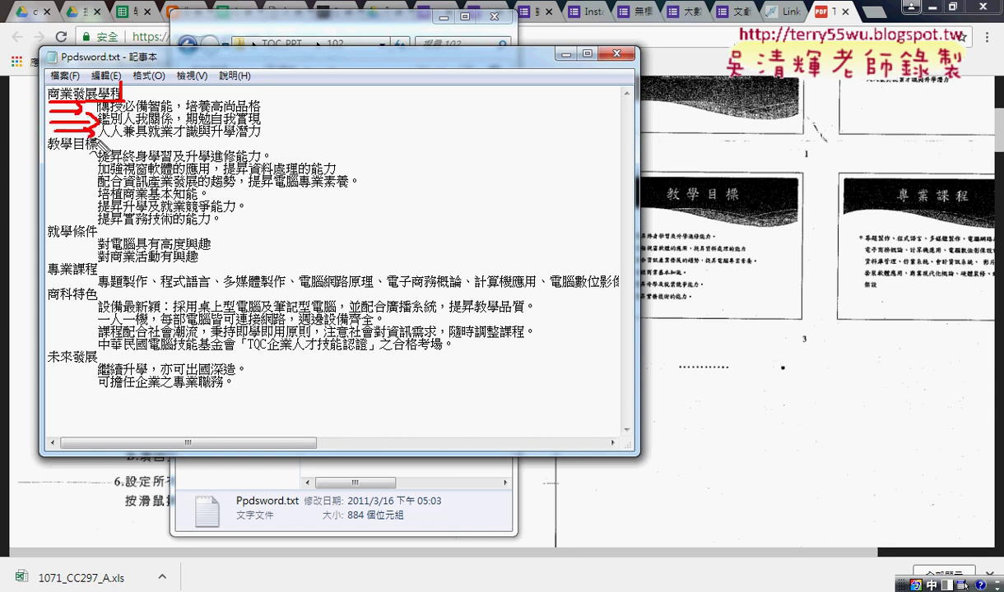
key("Escape")
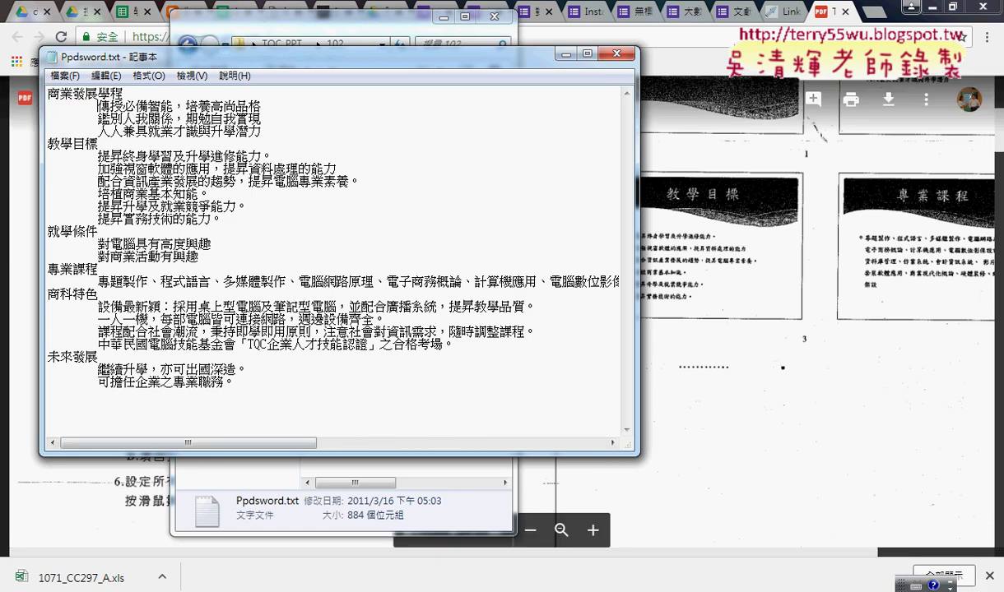
mouse_move(313, 589)
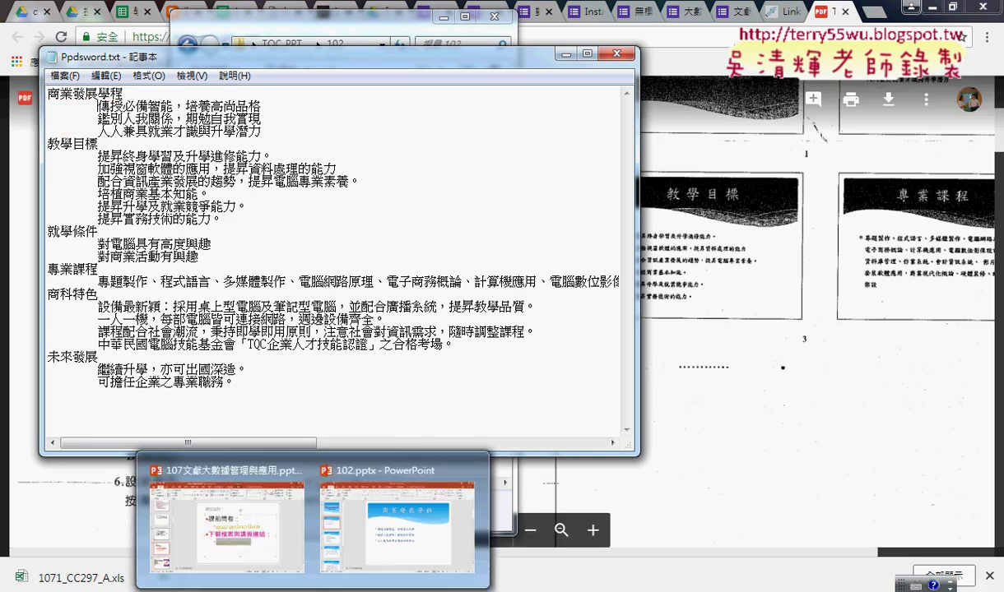
Show the 102 presentation's title slide and move the Ppdsword.txt outline aside for comparison
left_click(396, 543)
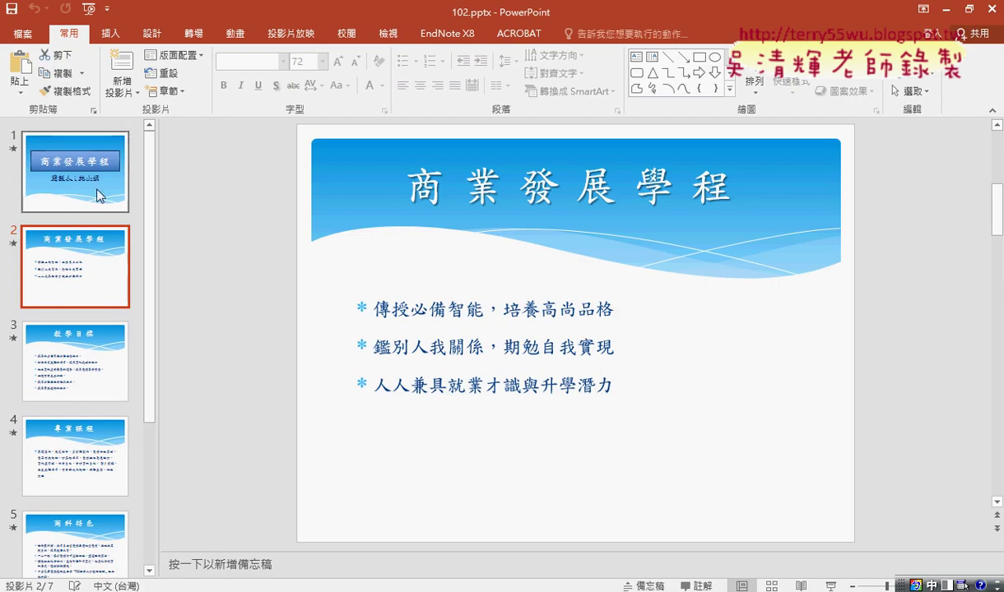
left_click(78, 201)
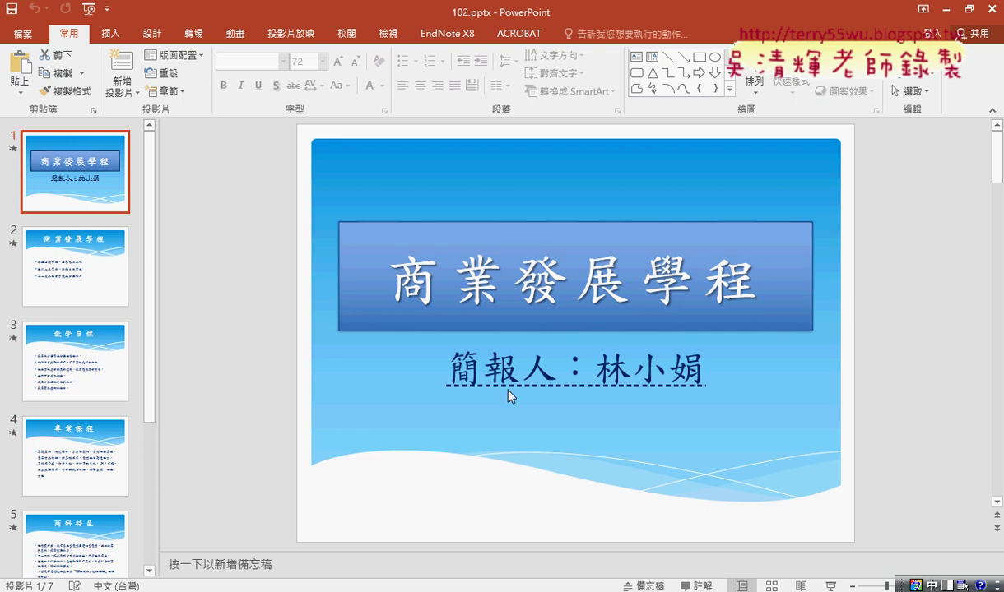
mouse_move(409, 589)
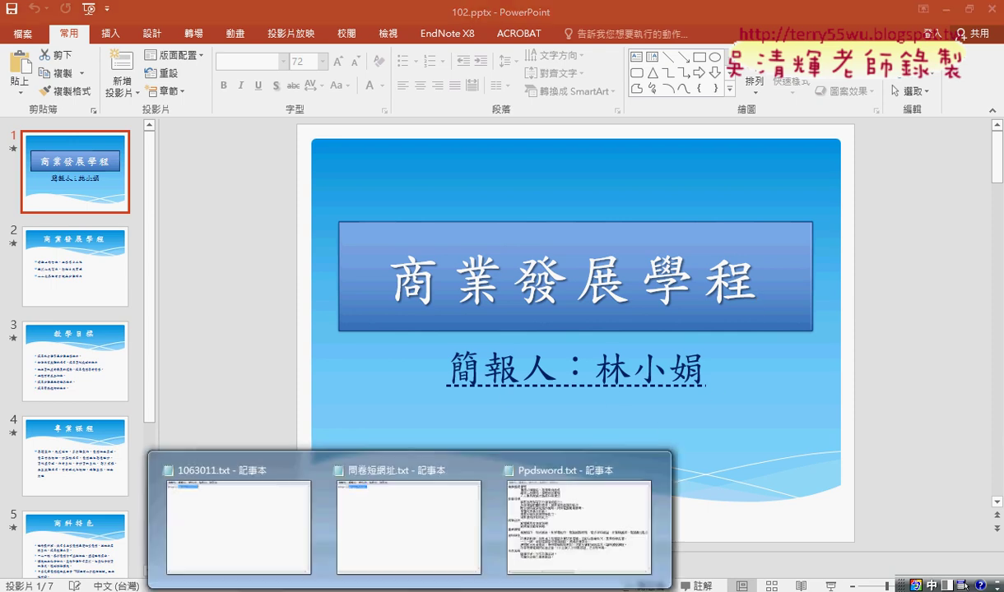
left_click(578, 544)
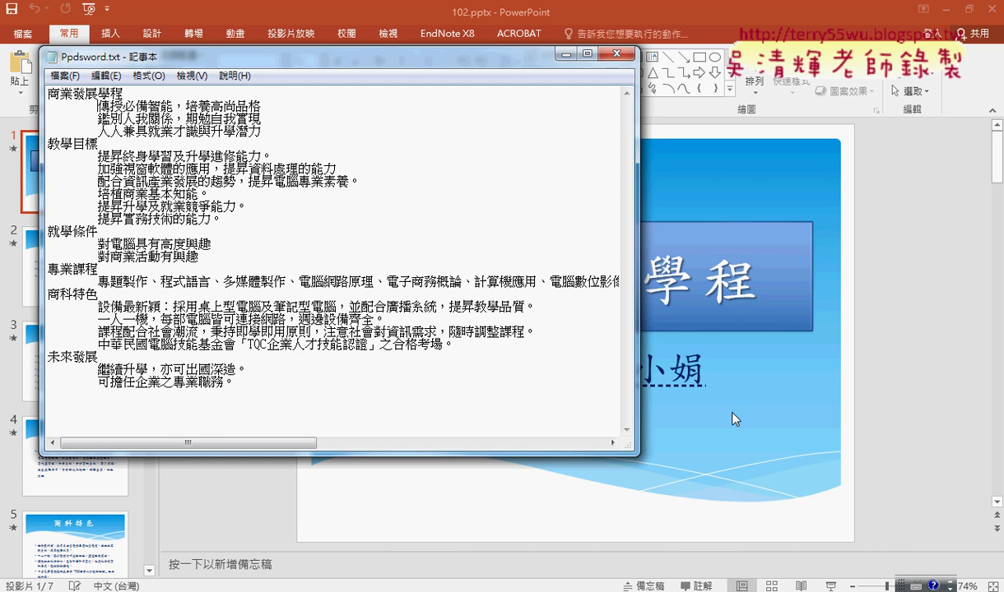
left_click_drag(432, 57, 663, 64)
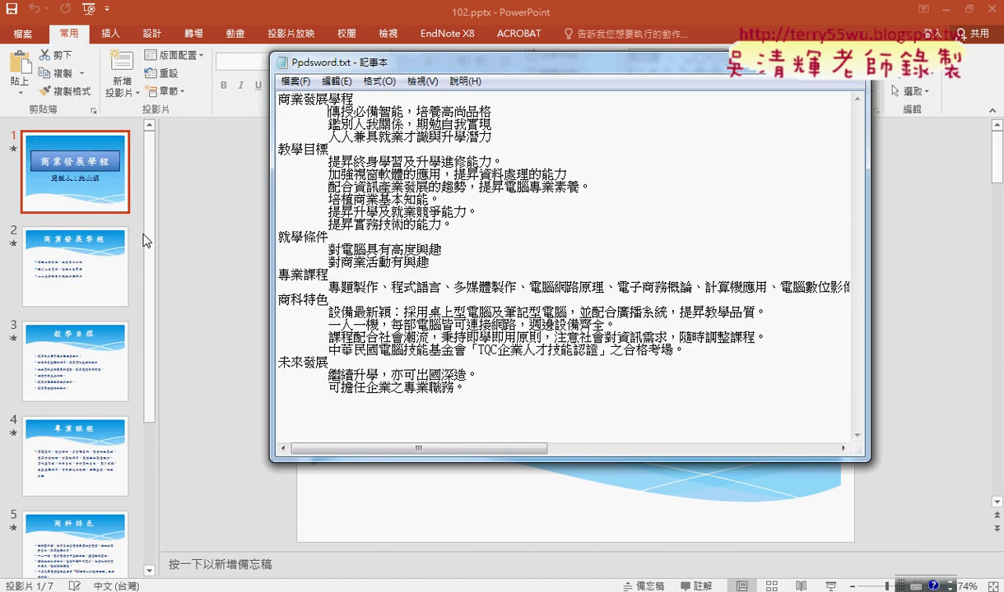
Step through slides 2 商業發展學程 to 6 未來發展 in the thumbnail pane
left_click(79, 273)
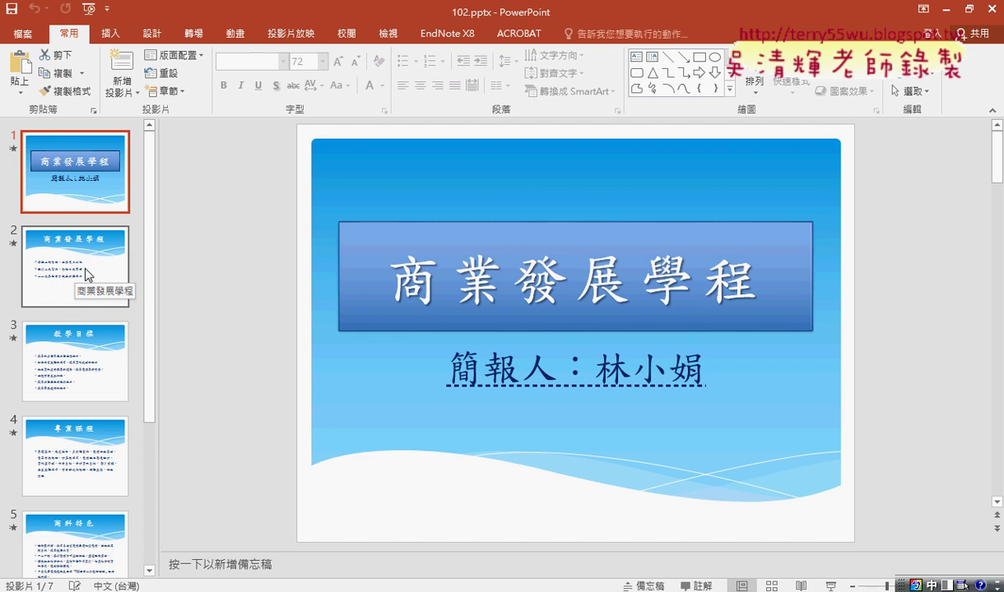
left_click(79, 274)
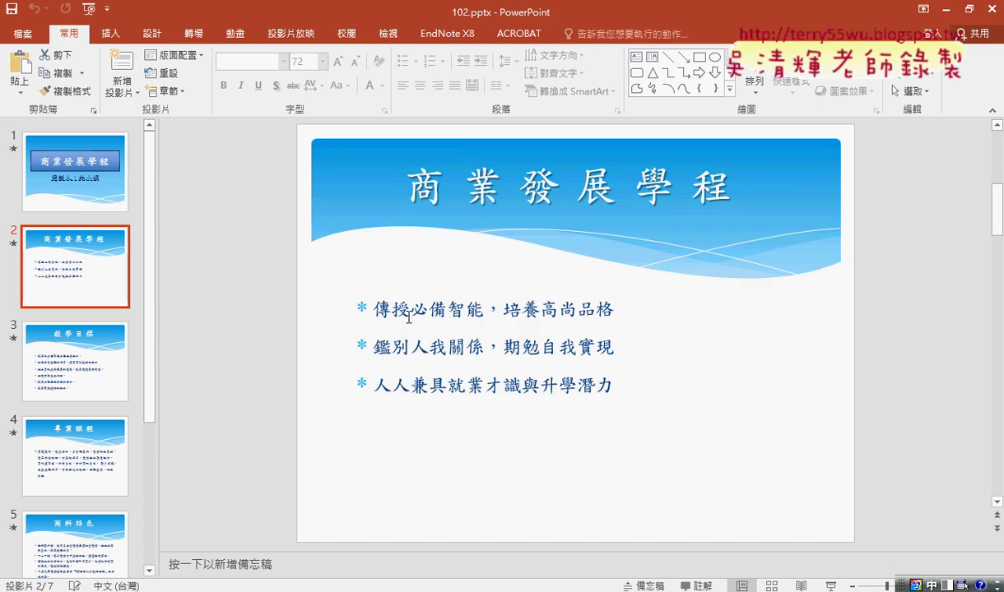
left_click(390, 303)
left_click(67, 352)
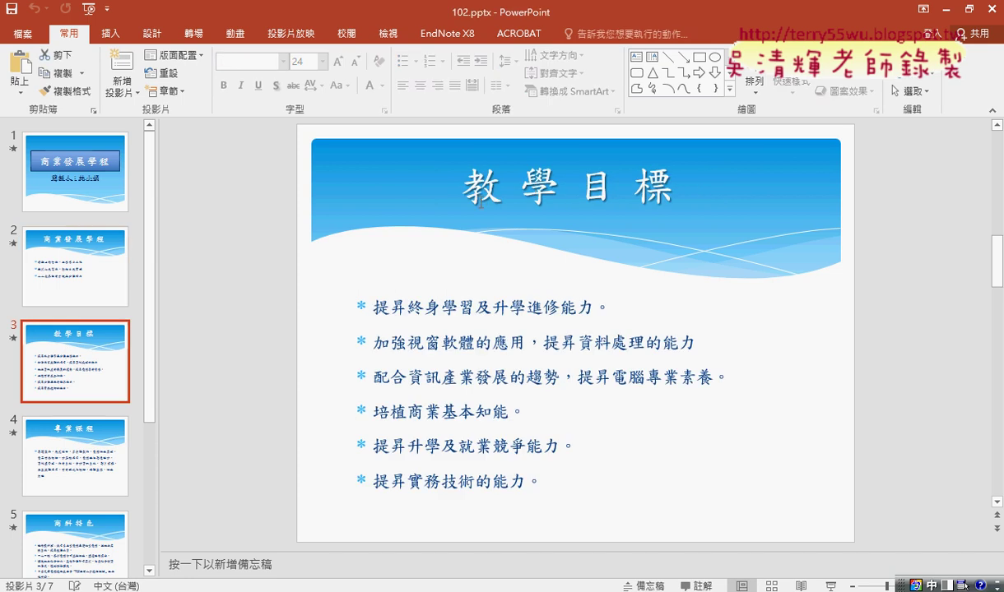
left_click(97, 429)
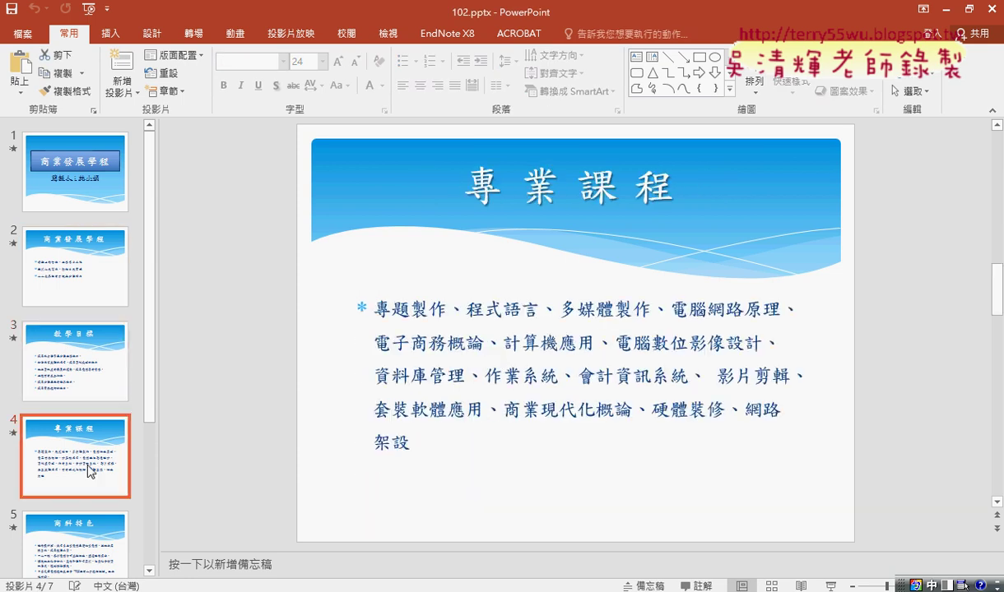
scroll(90, 456, "down", 2)
left_click(82, 419)
left_click(100, 492)
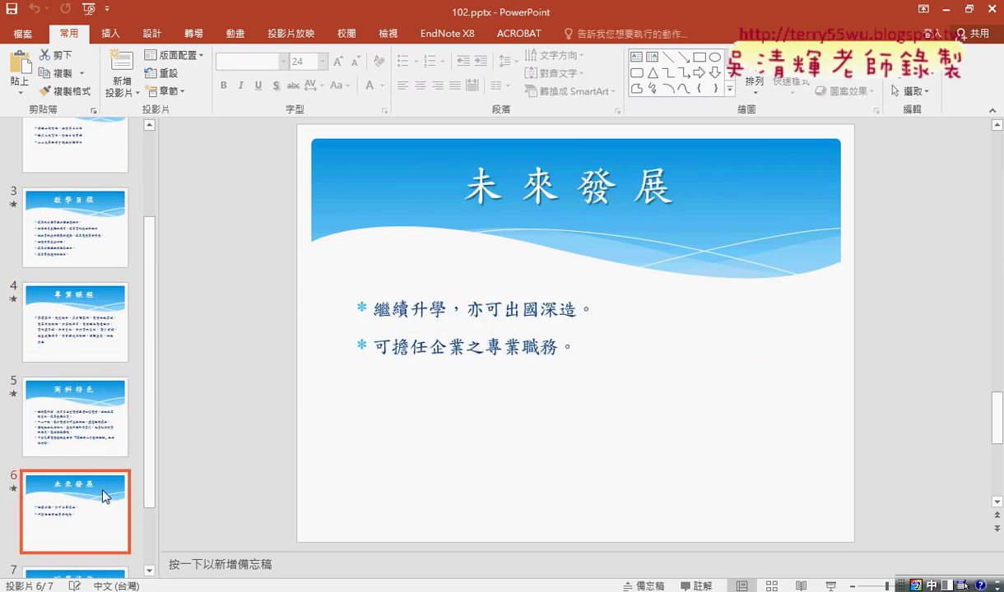
Run the slide show from slide 6 through to the final slide 7 就學條件
left_click(831, 586)
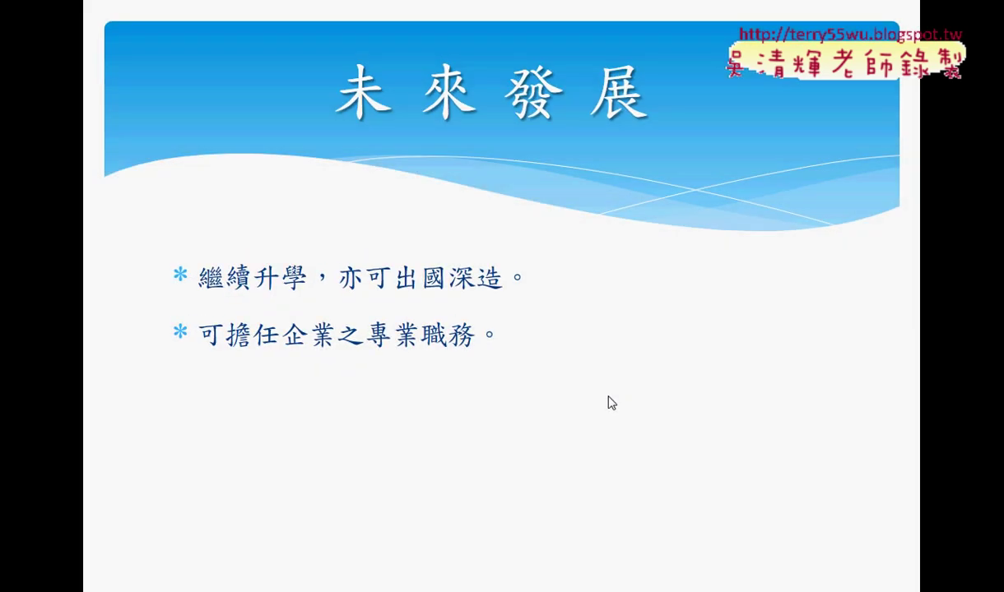
scroll(612, 403, "up", 1)
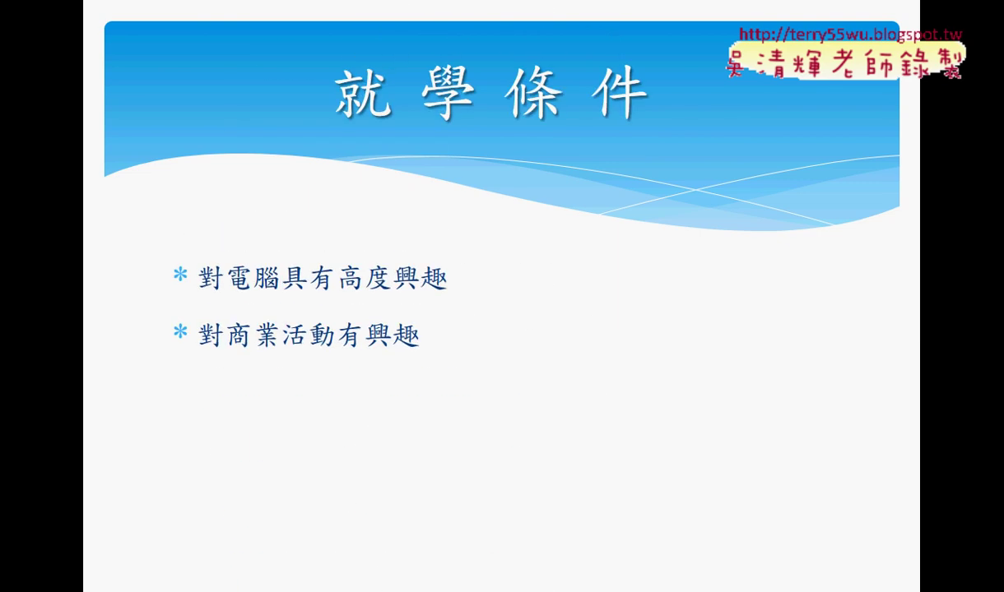
scroll(612, 403, "down", 1)
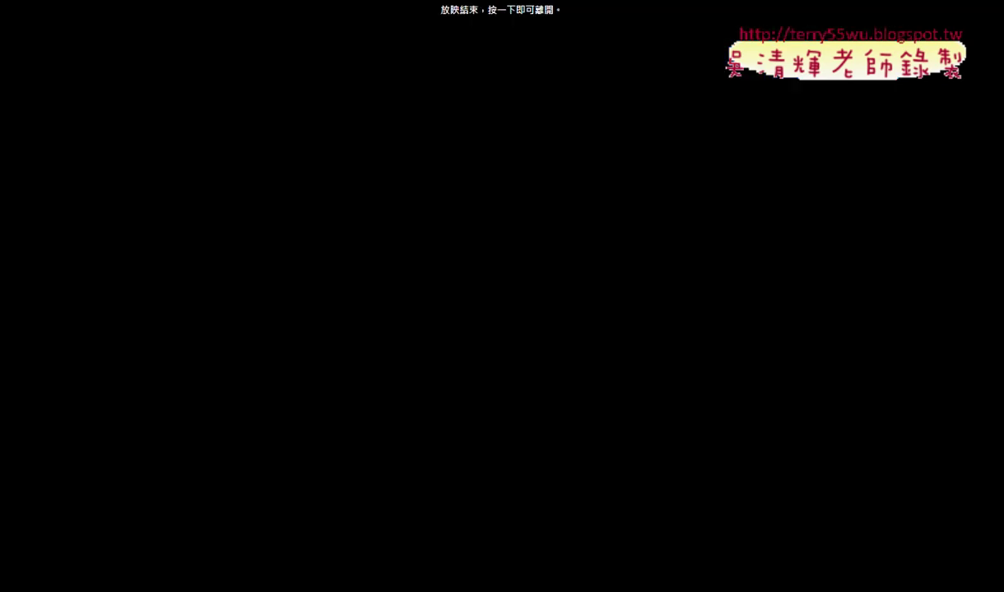
scroll(612, 403, "down", 1)
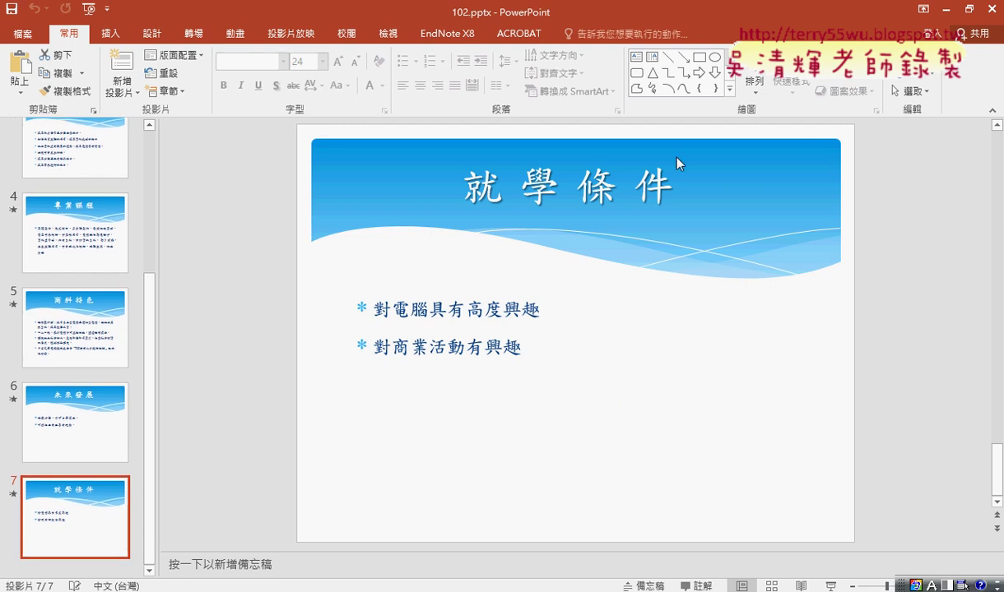
Create the blank presentation 簡報1 from the File > New page
left_click_drag(152, 334, 179, 183)
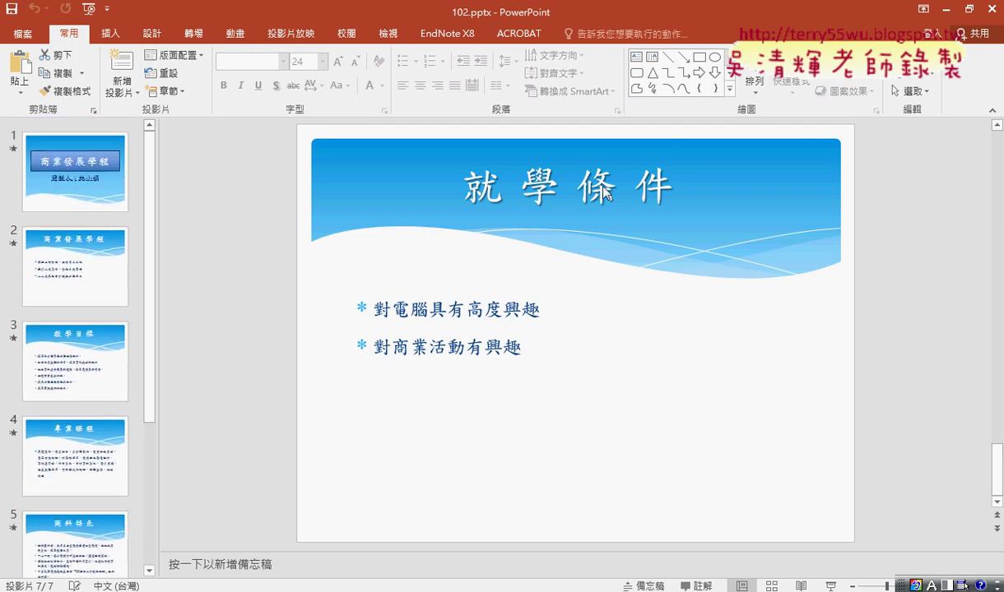
left_click(23, 34)
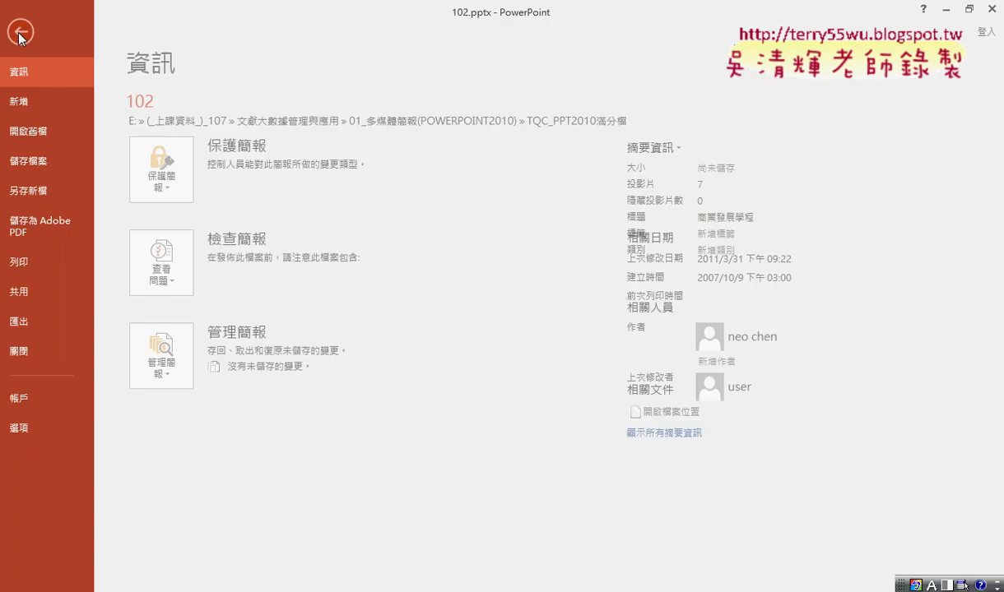
left_click(33, 101)
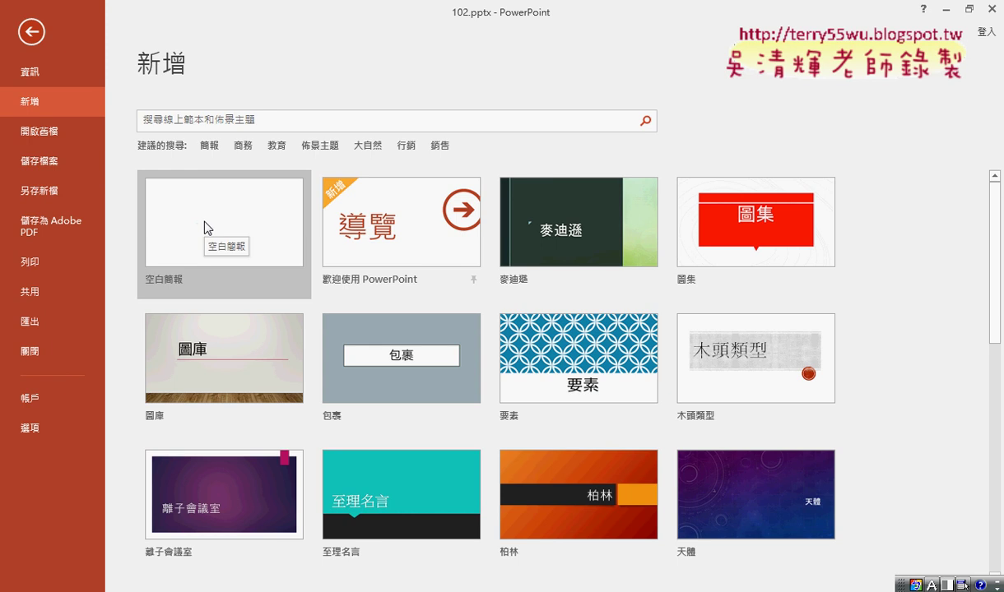
left_click(205, 227)
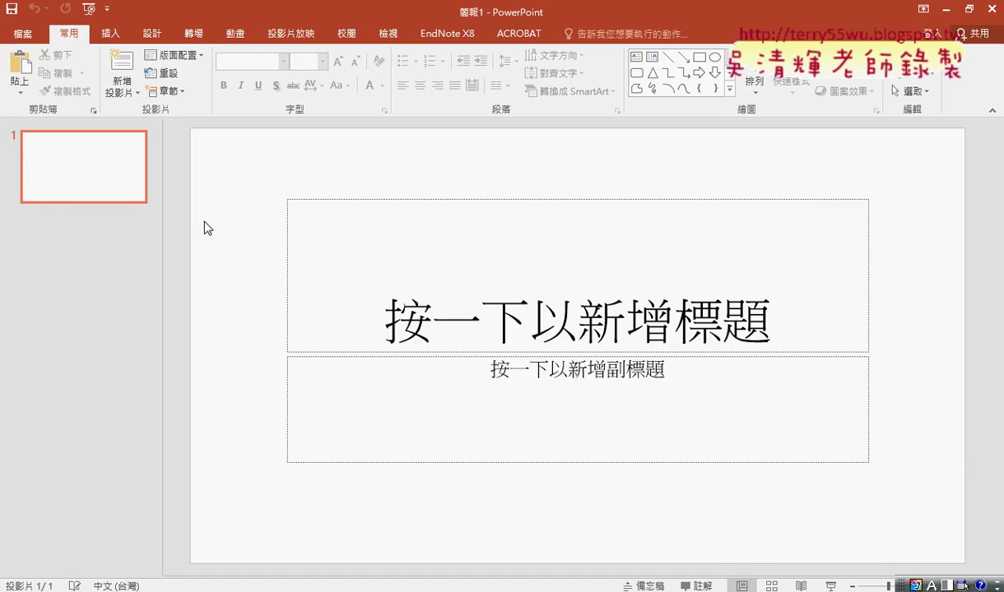
Glance at the exam instructions PDF, then return to the blank presentation's slide
key("alt+Tab")
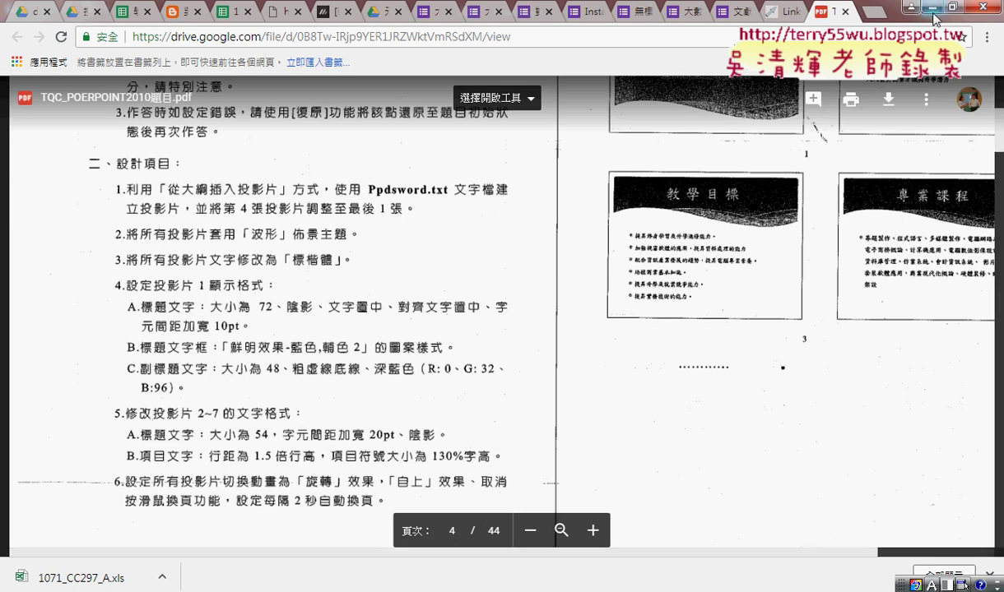
key("alt+Tab")
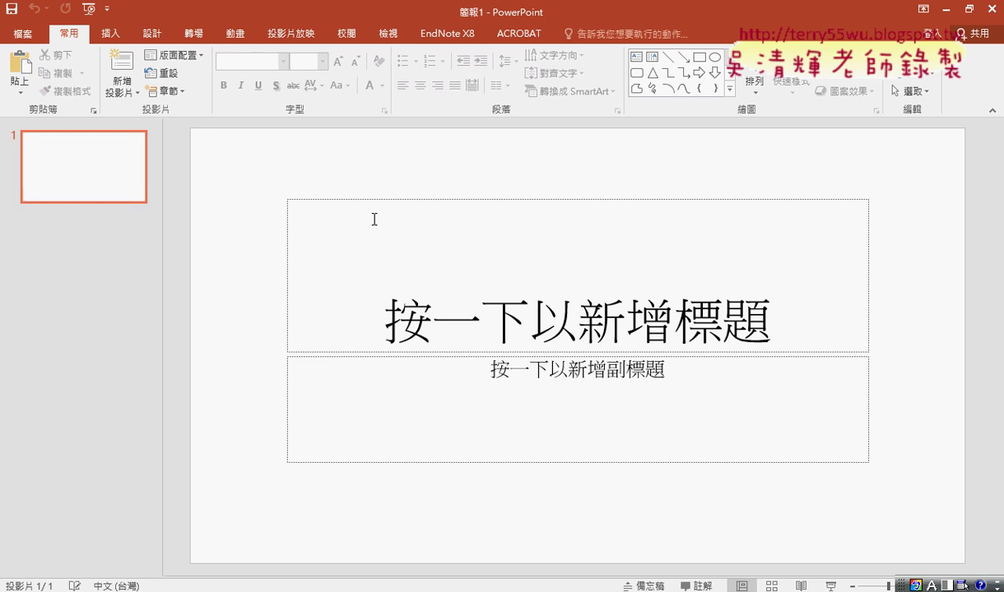
left_click(25, 34)
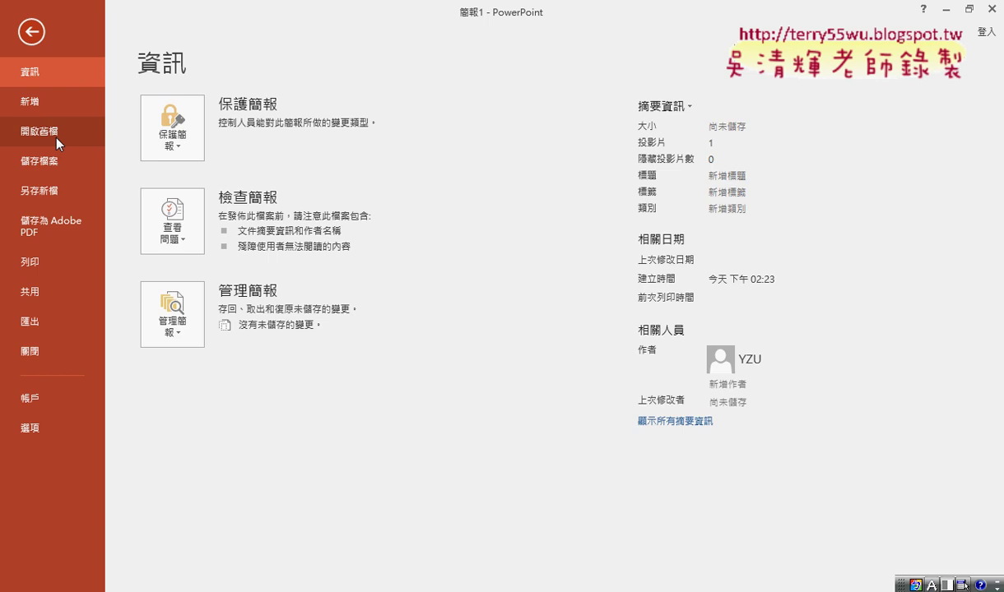
left_click(32, 33)
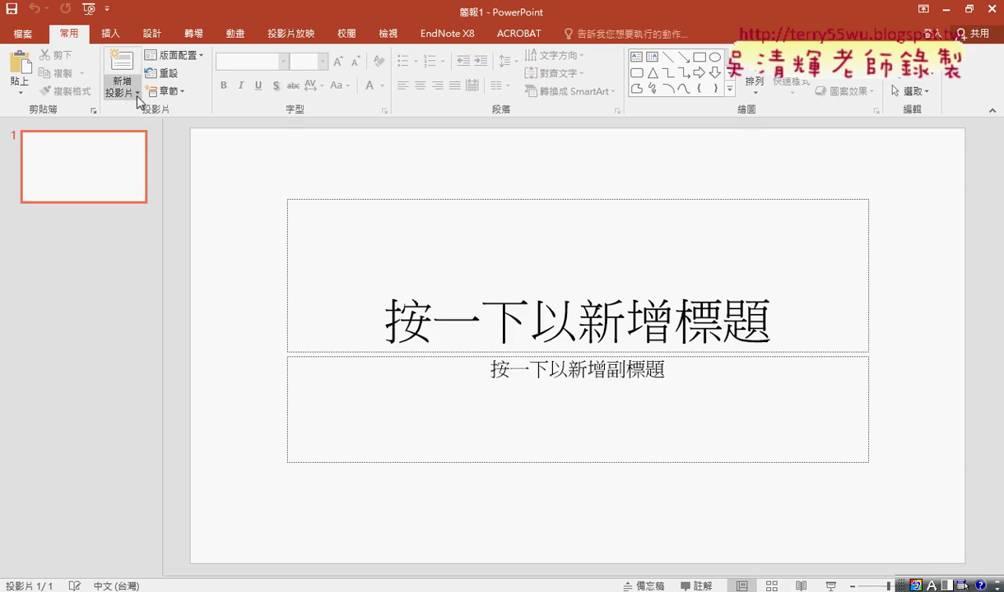
Annotate the New Slide list's 從大綱插入投影片 option, clear the marks, and reopen the list
left_click(138, 95)
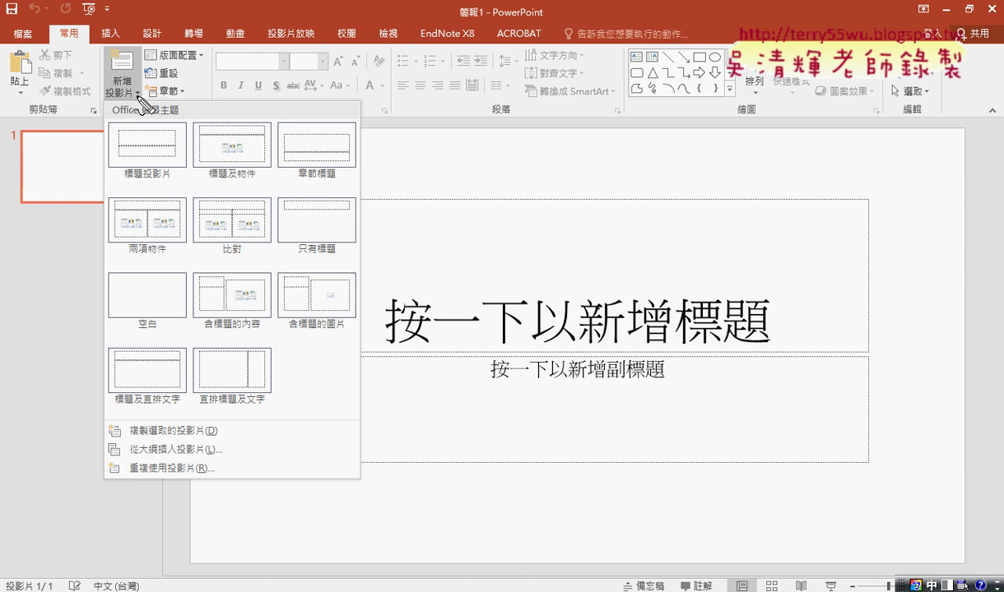
left_click_drag(132, 116, 156, 122)
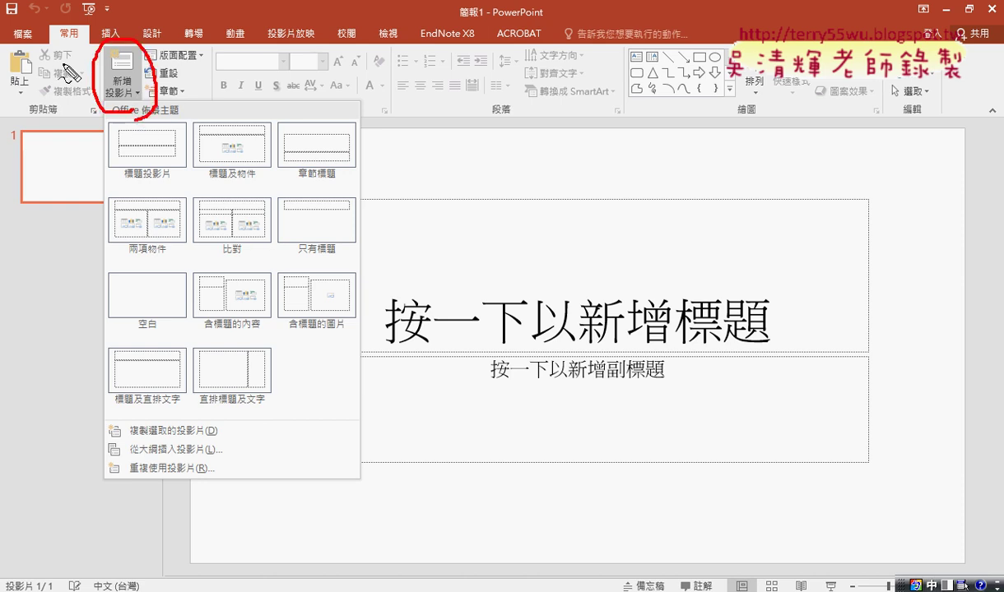
left_click_drag(82, 42, 66, 54)
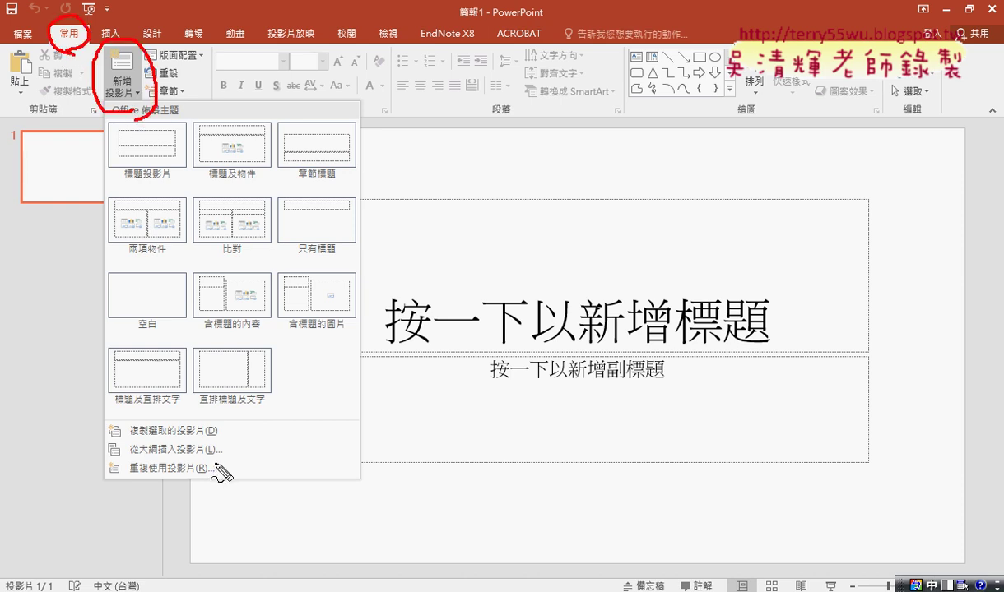
mouse_move(220, 462)
left_mouse_down()
mouse_move(195, 445)
mouse_move(237, 447)
left_mouse_up()
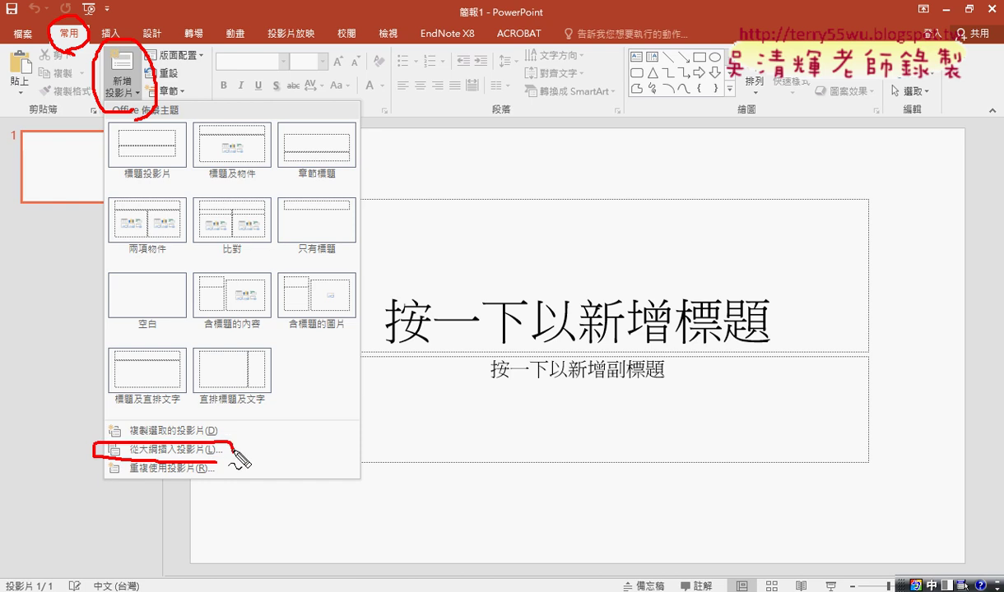
mouse_move(317, 428)
left_mouse_down()
mouse_move(238, 445)
mouse_move(265, 453)
left_mouse_up()
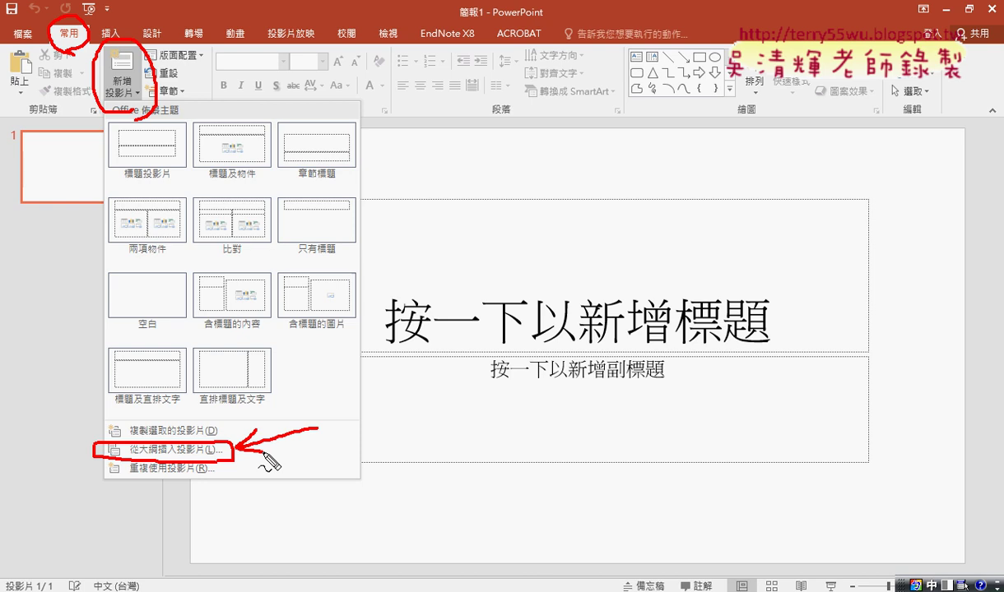
key("Escape")
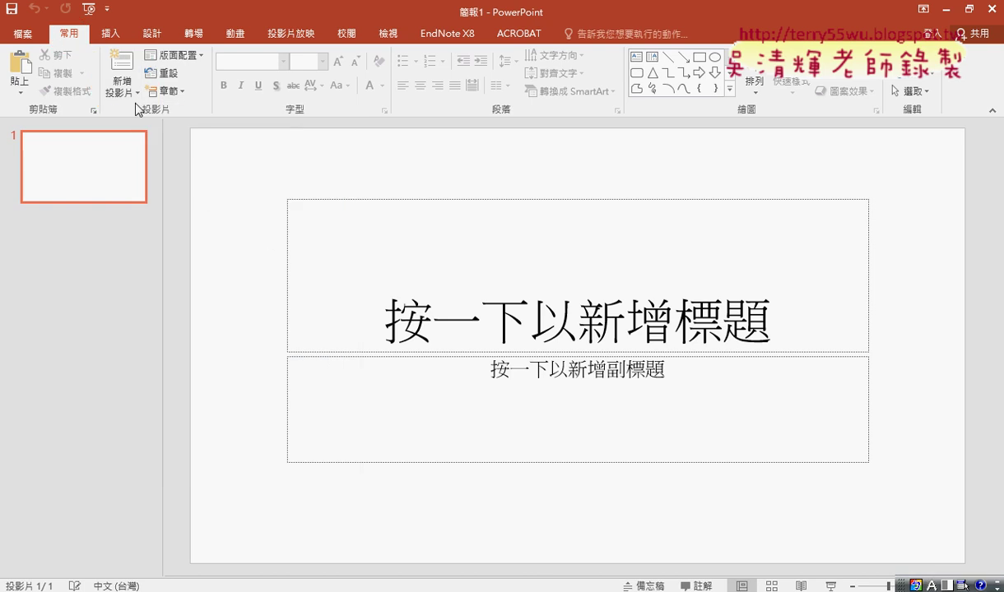
left_click(129, 98)
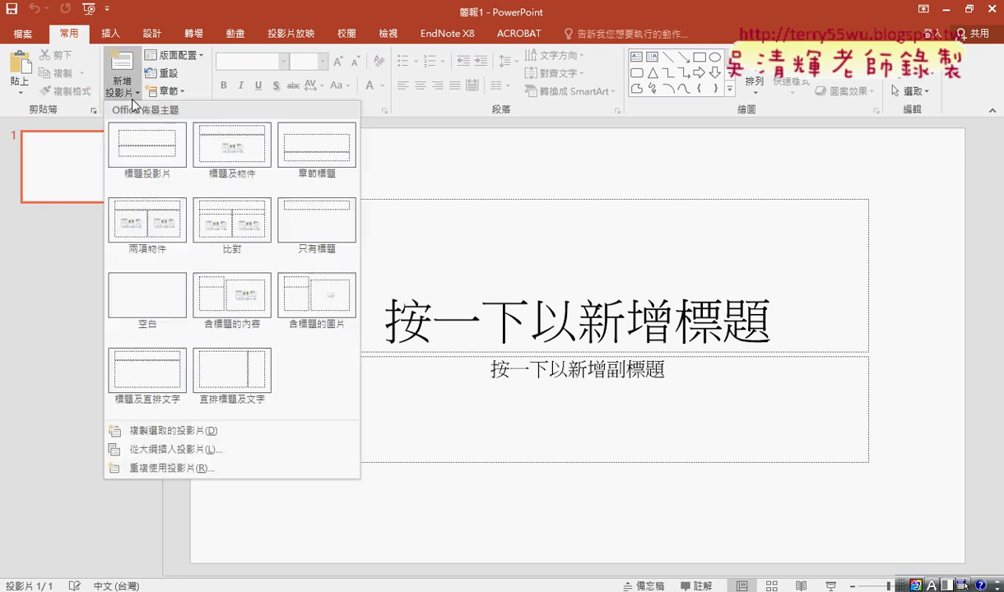
Choose Slides from Outline and point out the accepted *.txt file type
left_click(219, 455)
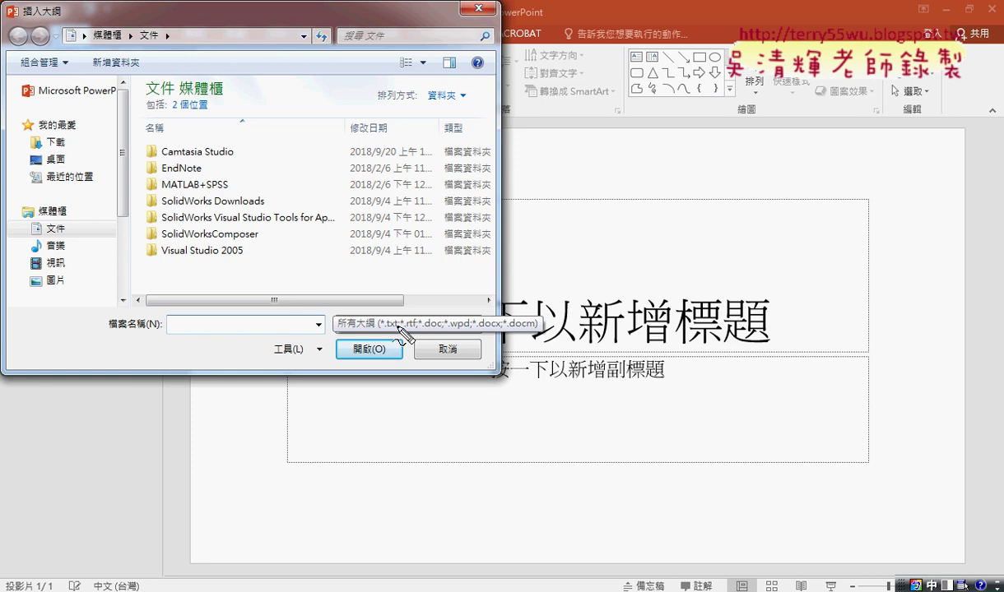
left_click_drag(387, 331, 436, 330)
left_click_drag(405, 318, 380, 331)
key("Escape")
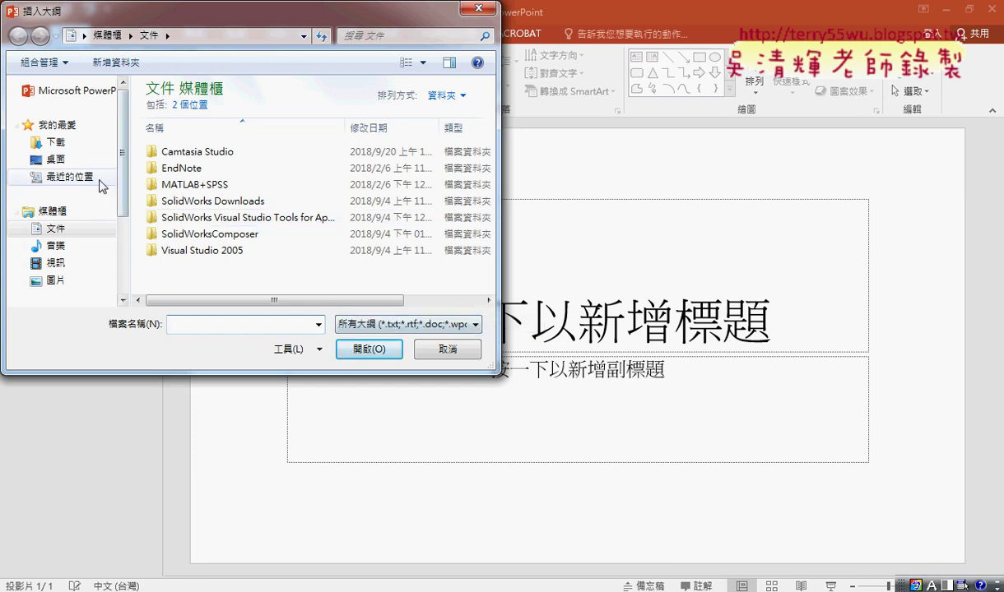
Insert Ppdsword.txt from Desktop\TQC_PPT2010\102 as the outline
left_click(72, 162)
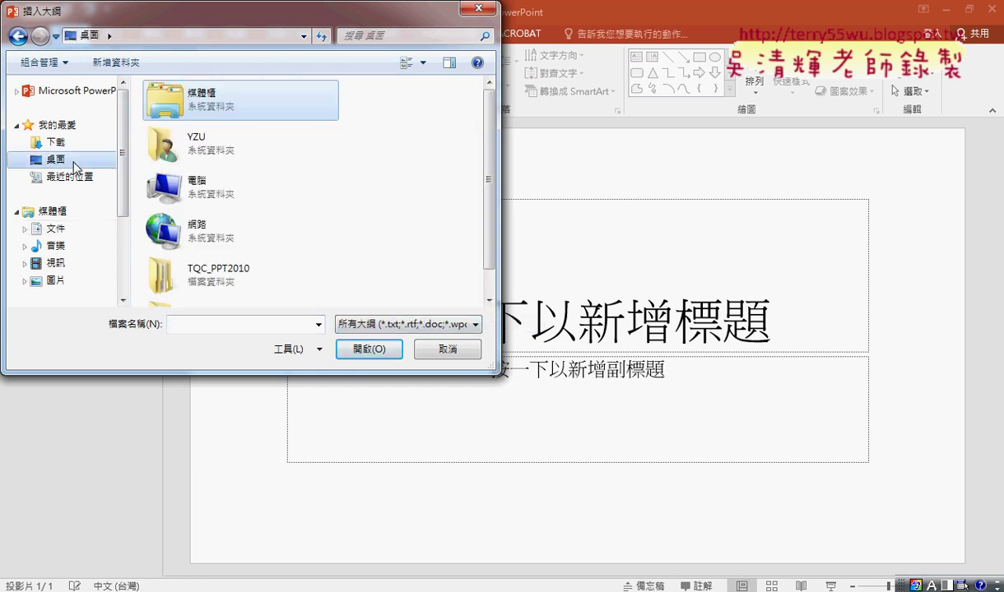
left_click(244, 286)
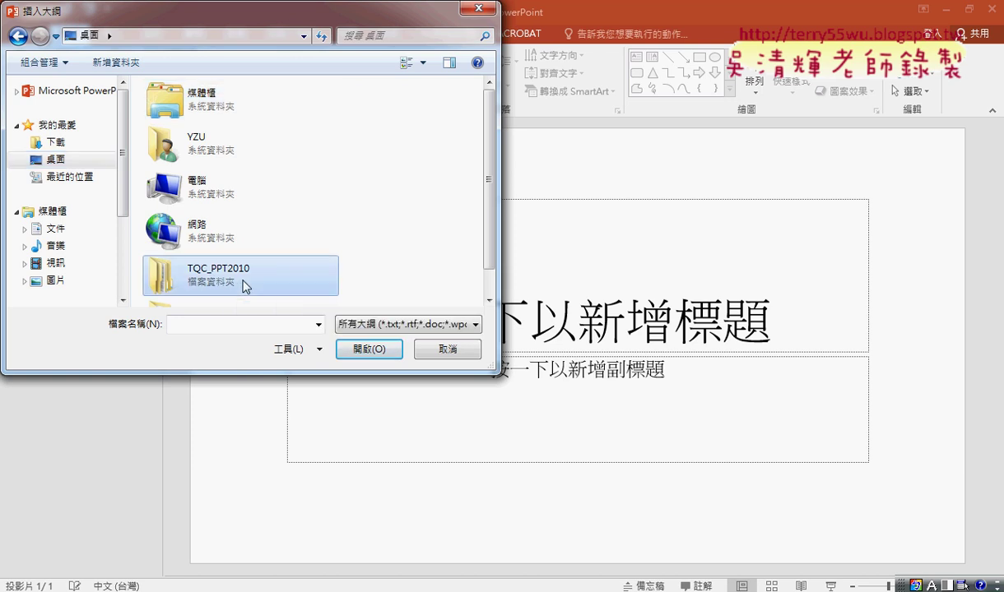
double_click(244, 283)
double_click(170, 107)
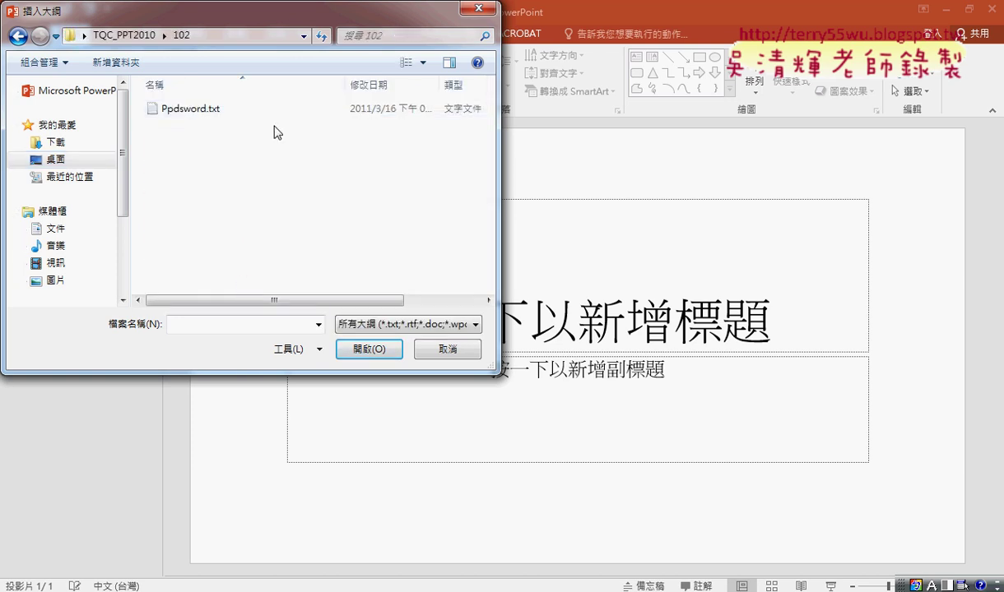
left_click(173, 110)
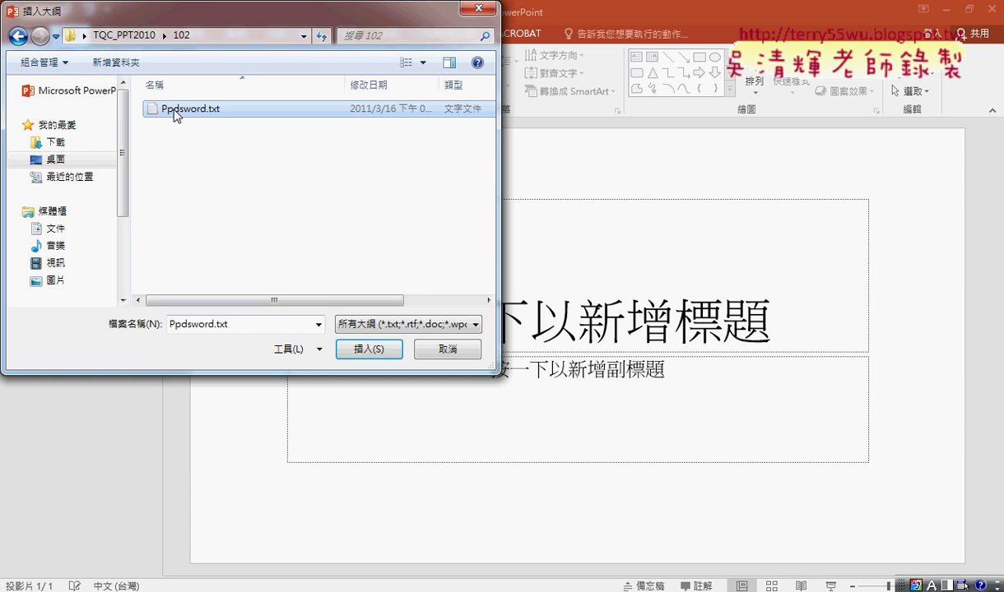
left_click(364, 353)
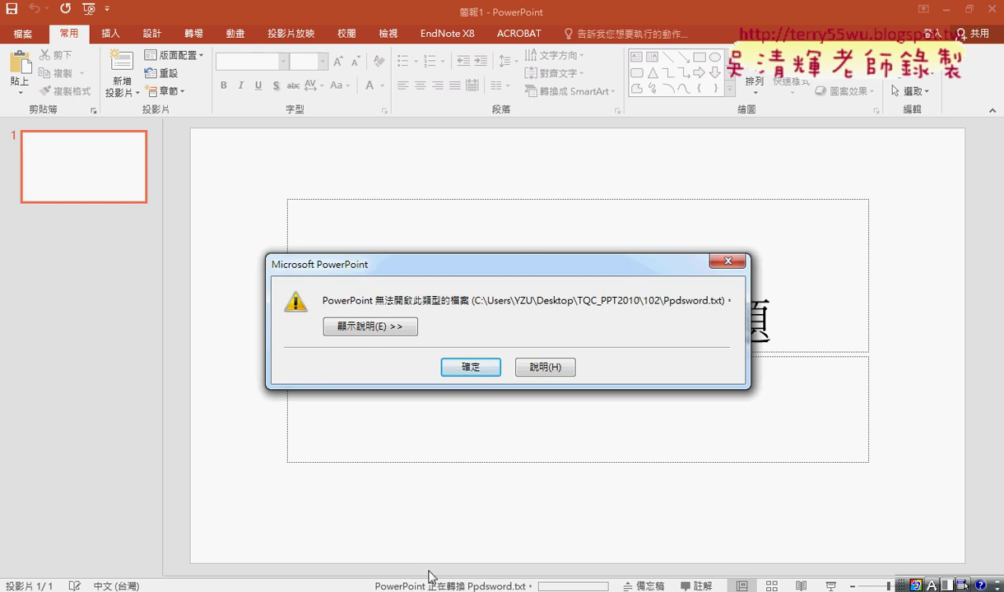
Close the Ppdsword.txt Notepad window without saving and dismiss the cannot-open error
left_click(410, 588)
left_click(654, 473)
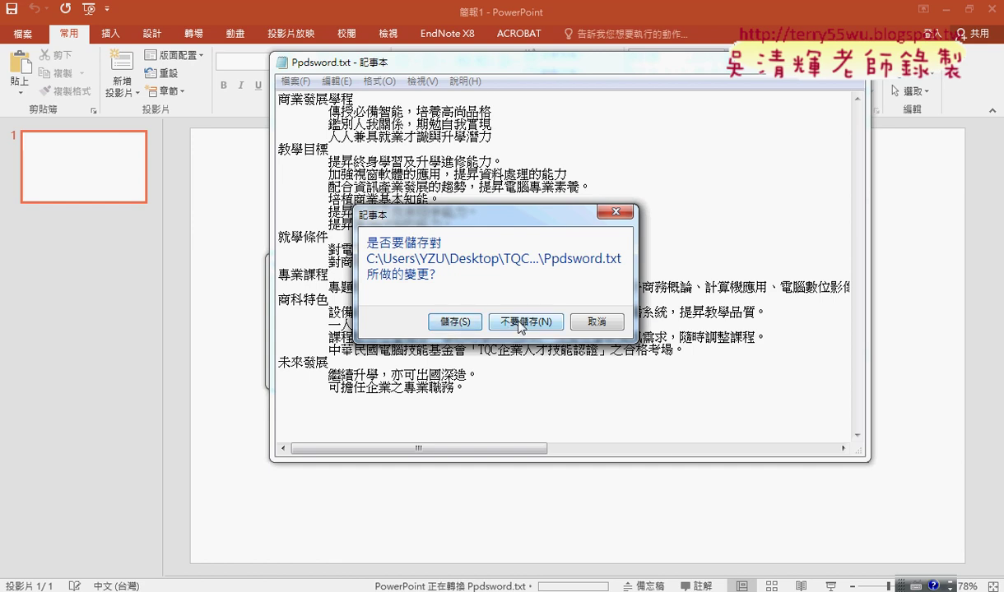
left_click(504, 322)
left_click(466, 369)
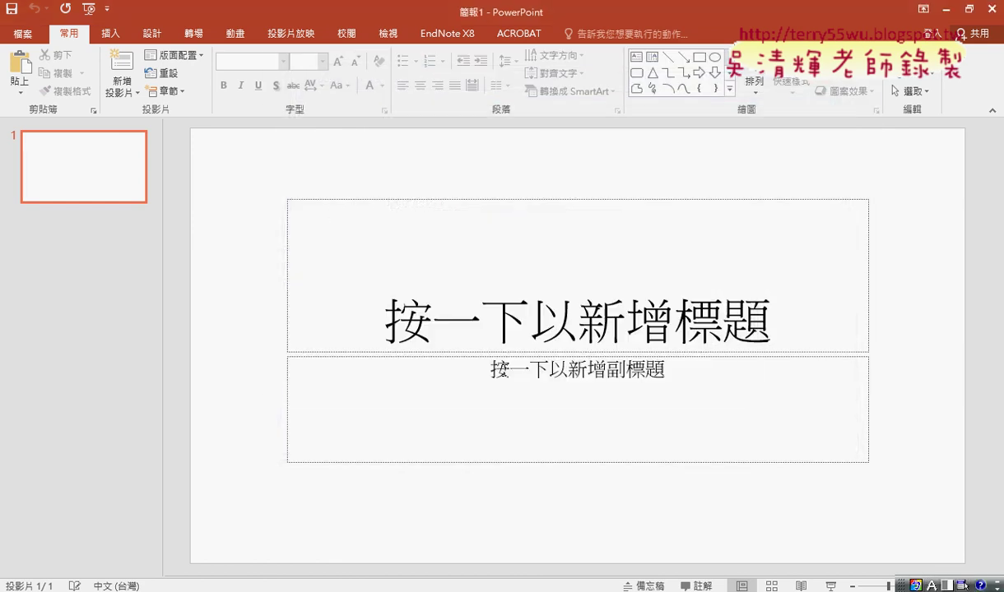
Retry inserting Ppdsword.txt from outline, read the error details, and reopen the New Slide list
left_click(122, 91)
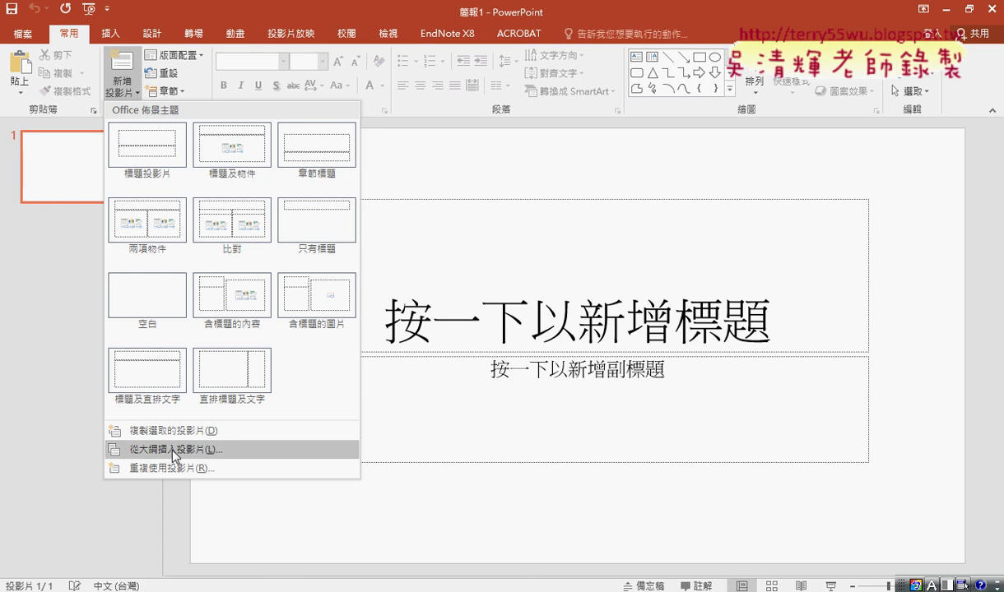
left_click(163, 429)
double_click(193, 109)
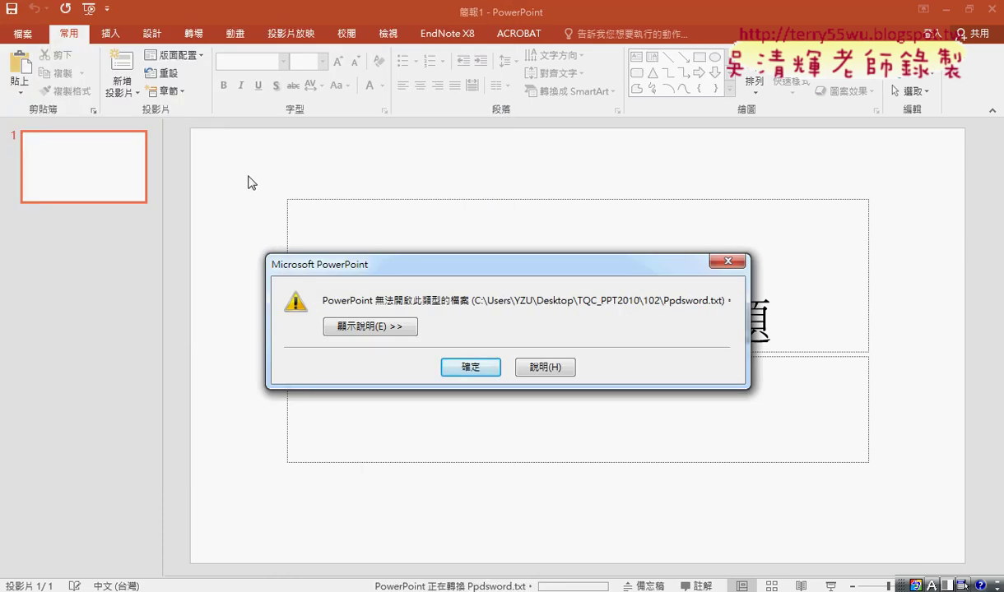
left_click(391, 322)
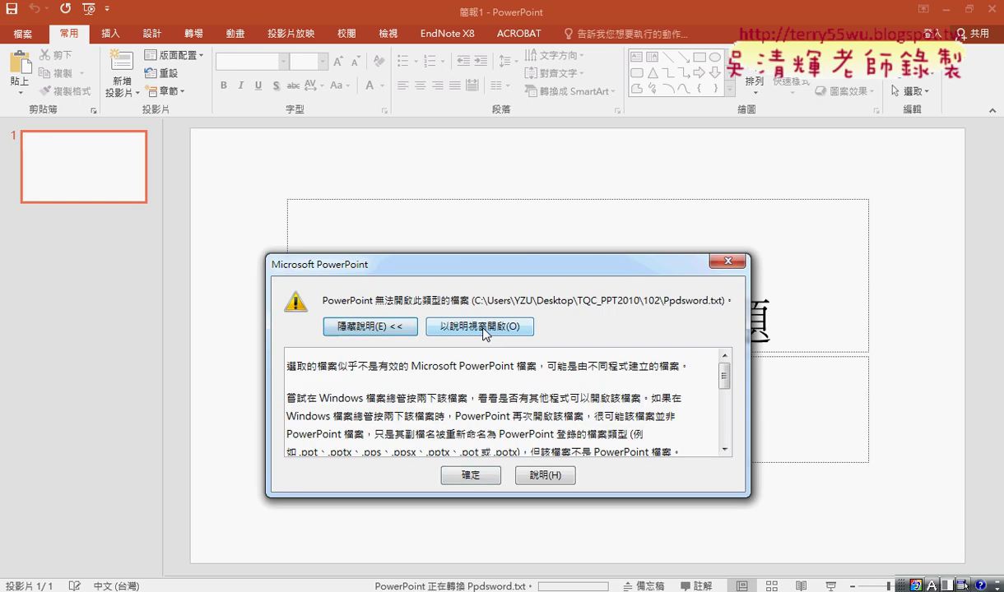
mouse_move(338, 366)
left_mouse_down()
mouse_move(452, 370)
mouse_move(491, 354)
left_mouse_up()
left_click(469, 473)
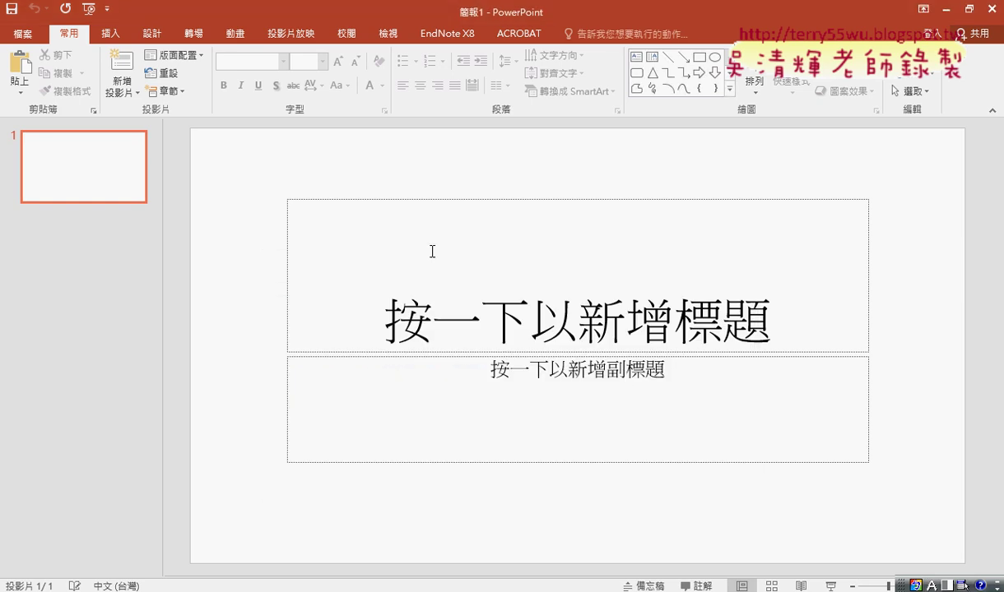
left_click(118, 91)
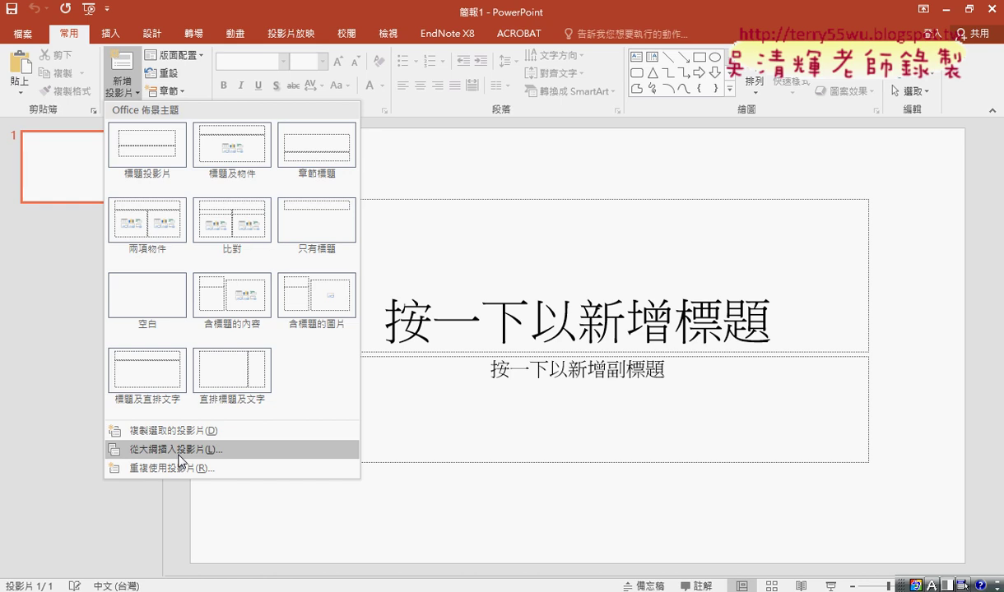
key("alt+Tab")
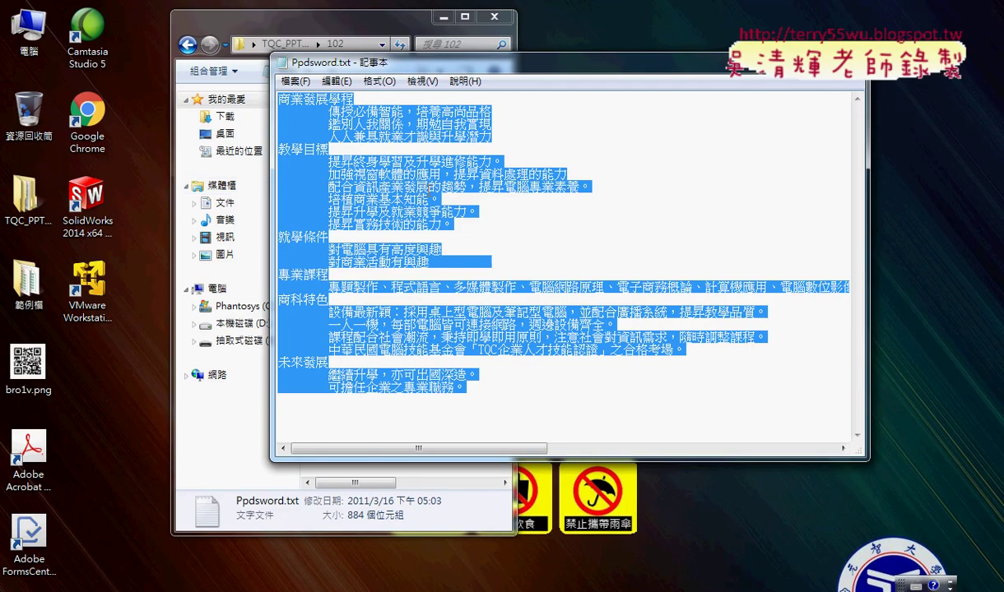
Copy the Notepad outline text, select Ppdsword.docx in the 102 folder, and show Start's program list
right_click(432, 192)
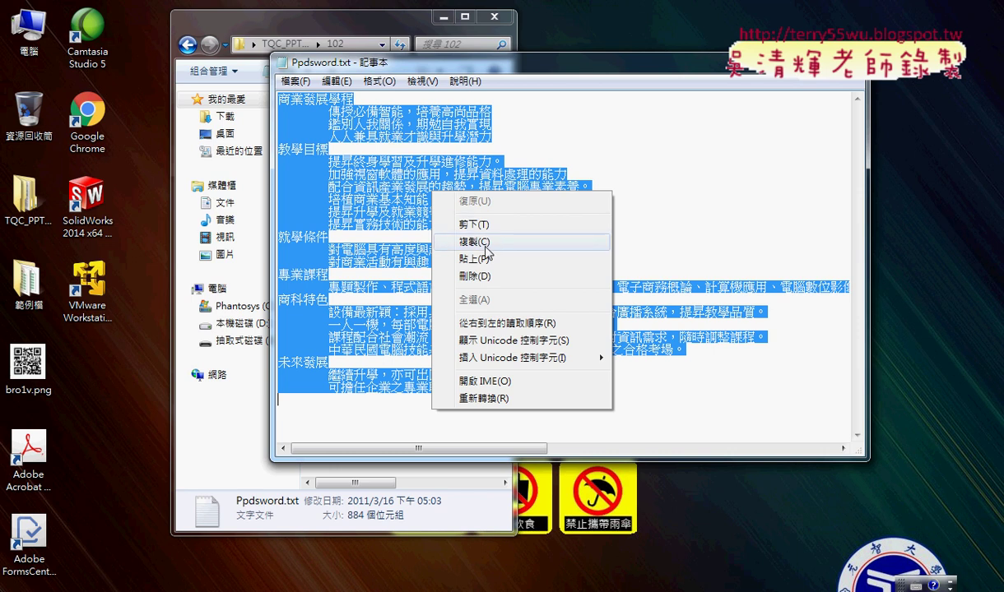
left_click(481, 242)
left_click(366, 155)
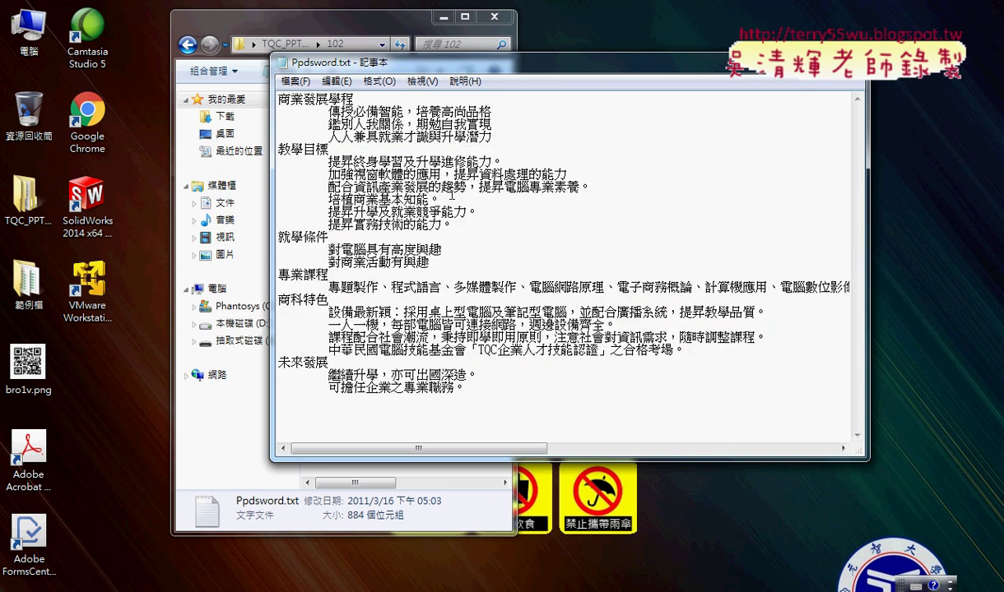
left_click(342, 28)
left_click(354, 138)
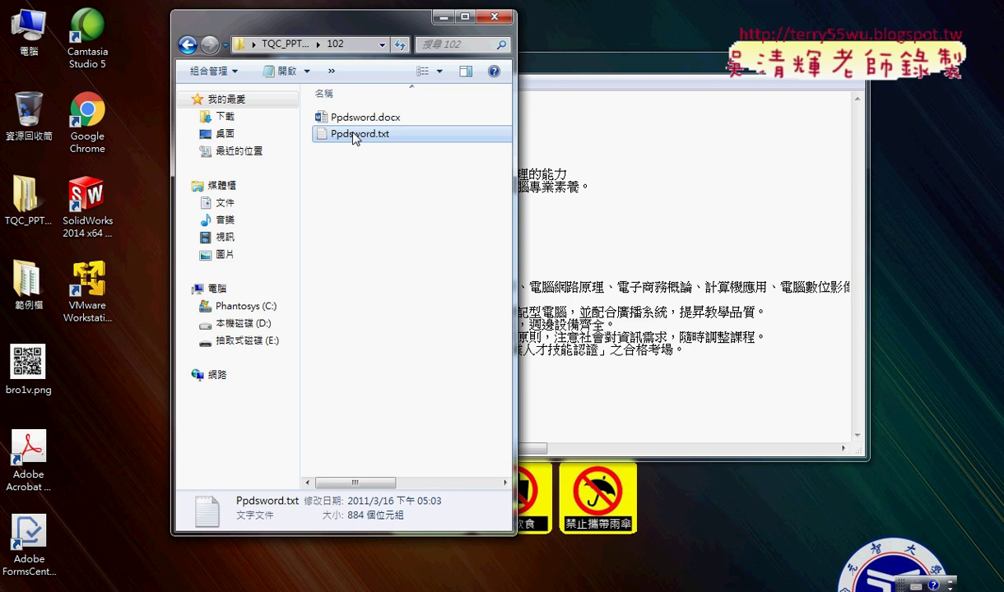
left_click(362, 119)
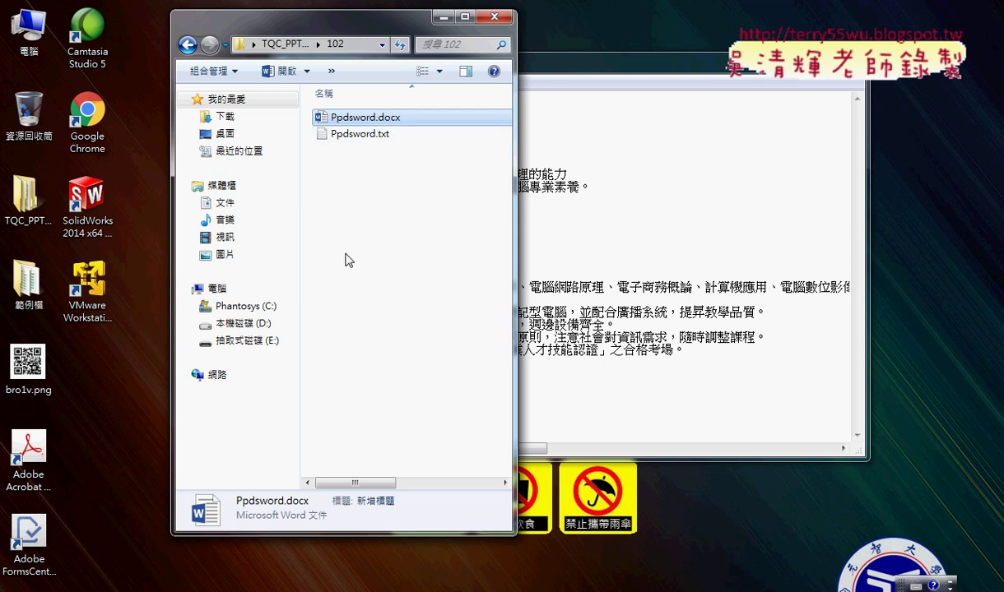
key("super")
left_click(51, 539)
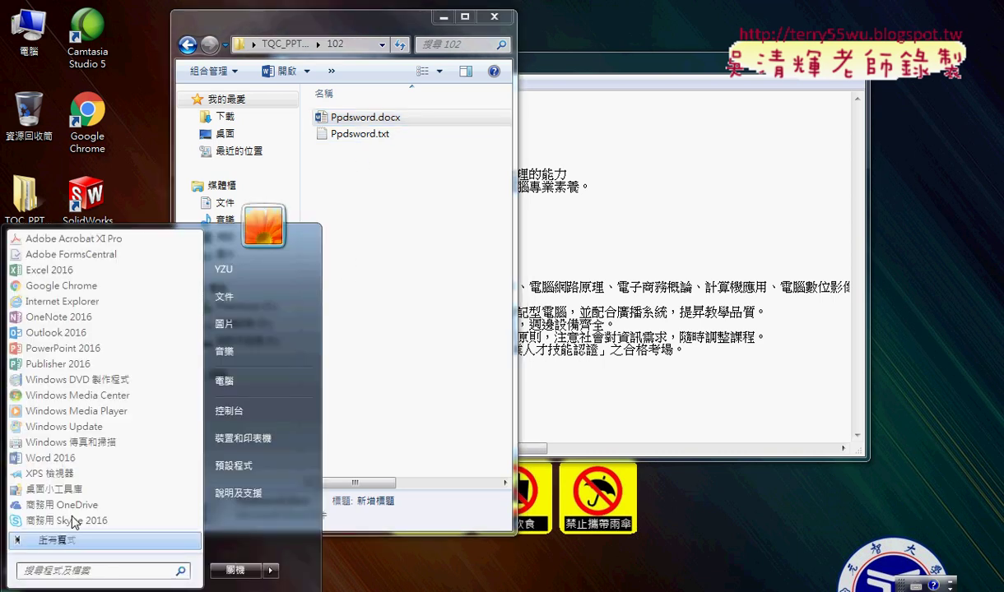
Launch Word 2016 and paste the copied outline into a new blank document
left_click(68, 466)
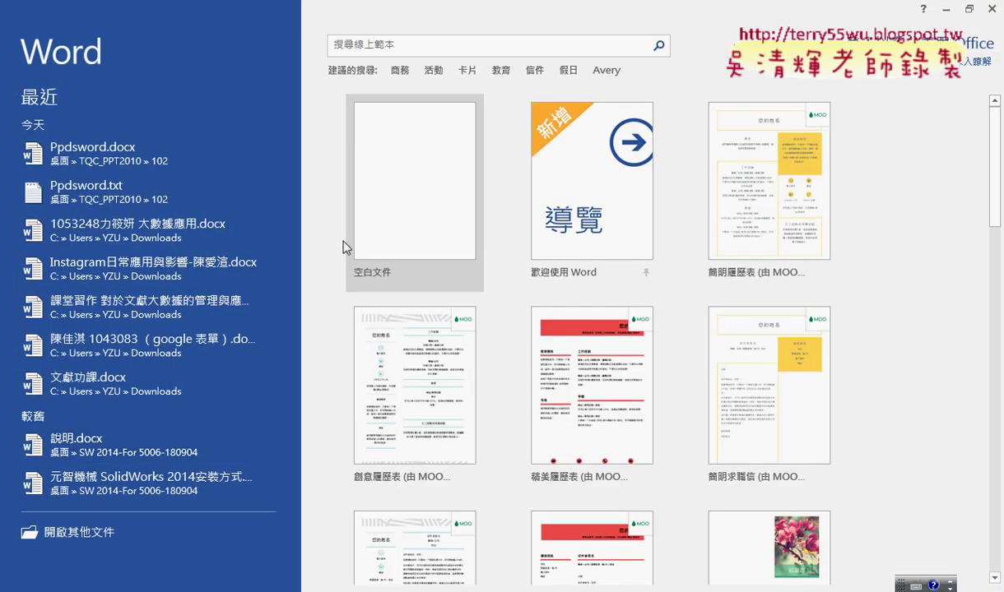
left_click(358, 237)
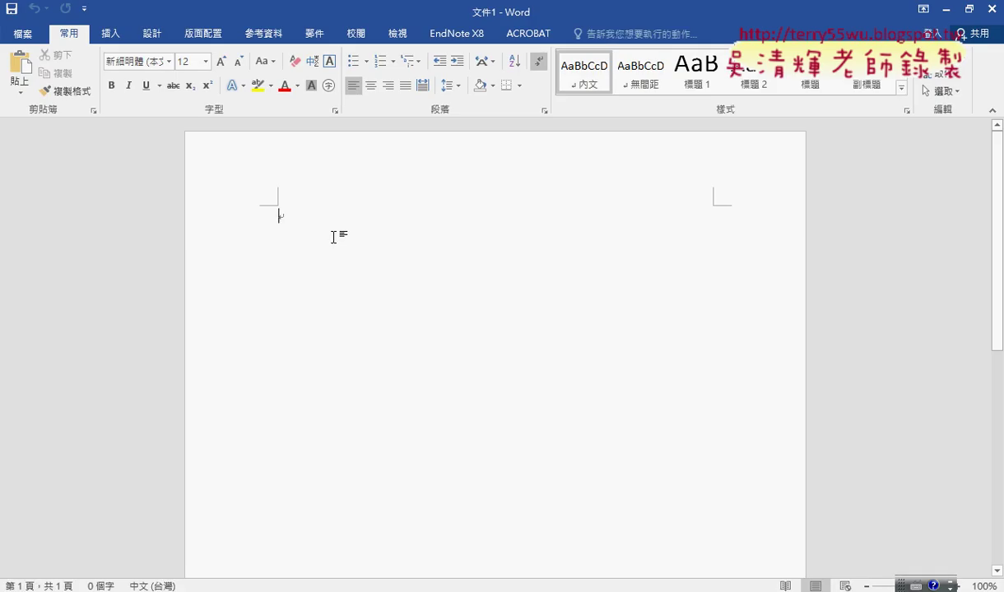
key("ctrl+v")
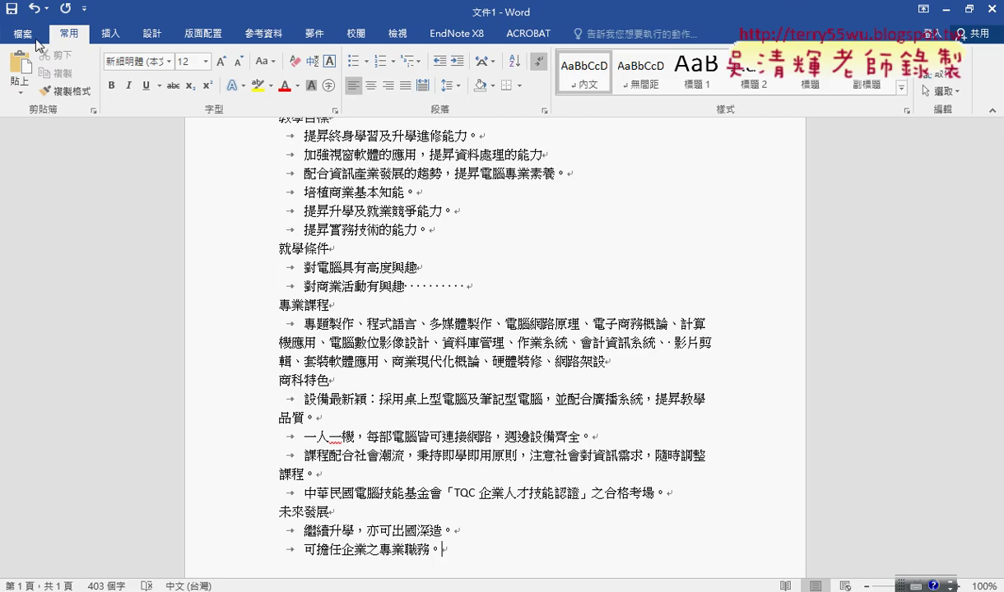
Browse Save As to Desktop\TQC_PPT2010\102 and pick Ppdsword.docx as the file name
left_click(35, 39)
left_click(52, 161)
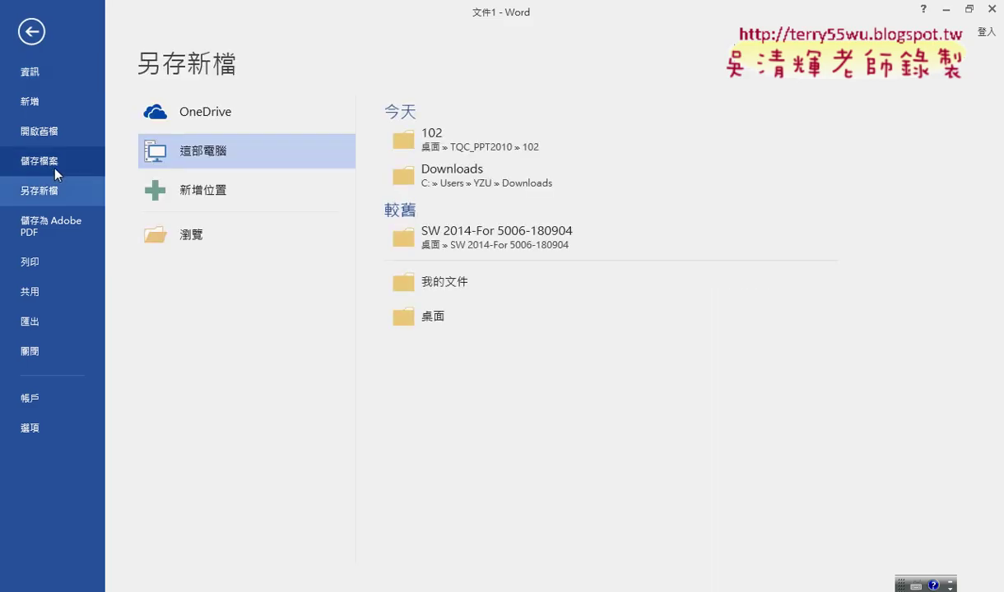
left_click(182, 238)
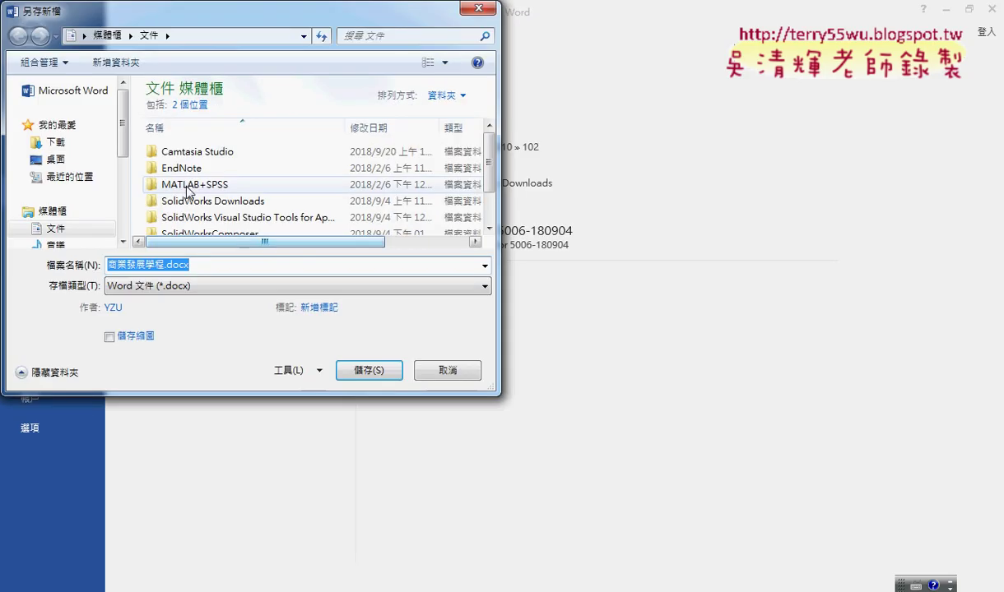
left_click(56, 159)
scroll(490, 170, "down", 1)
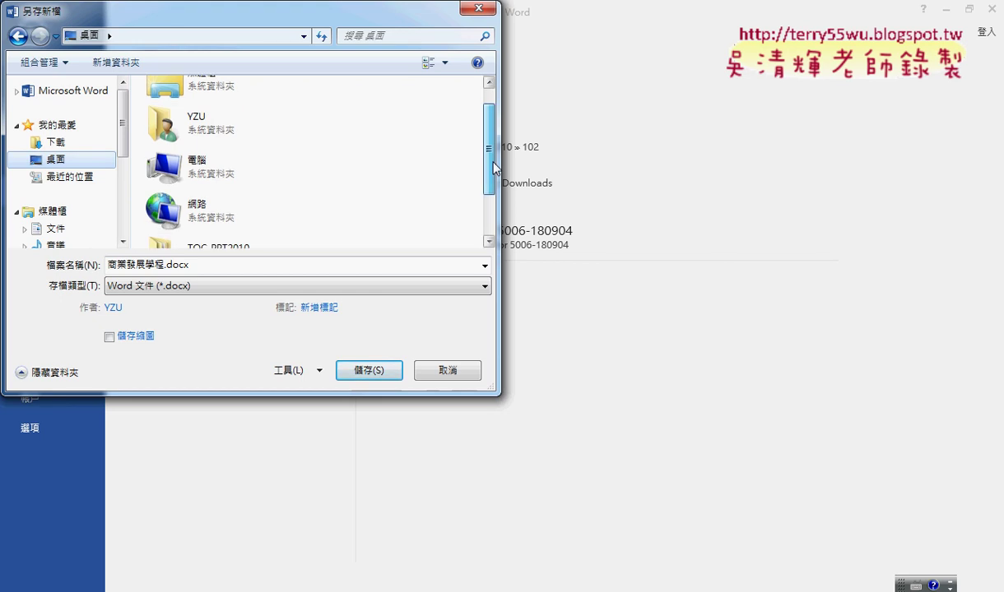
scroll(491, 170, "down", 3)
double_click(231, 186)
double_click(188, 111)
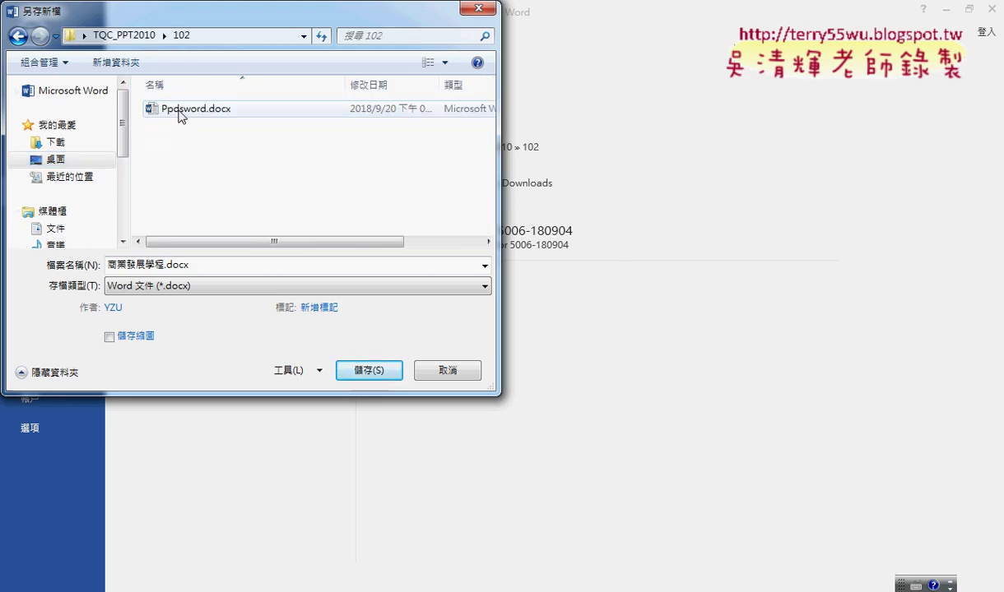
left_click(199, 112)
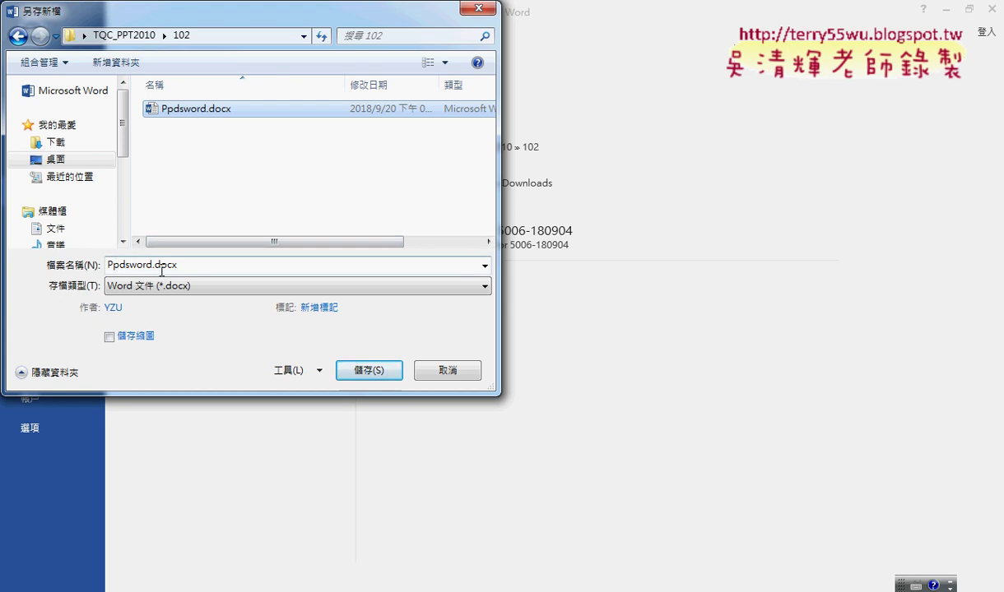
Keep the Word document format, cancel the save, and close Word without saving
left_click(201, 287)
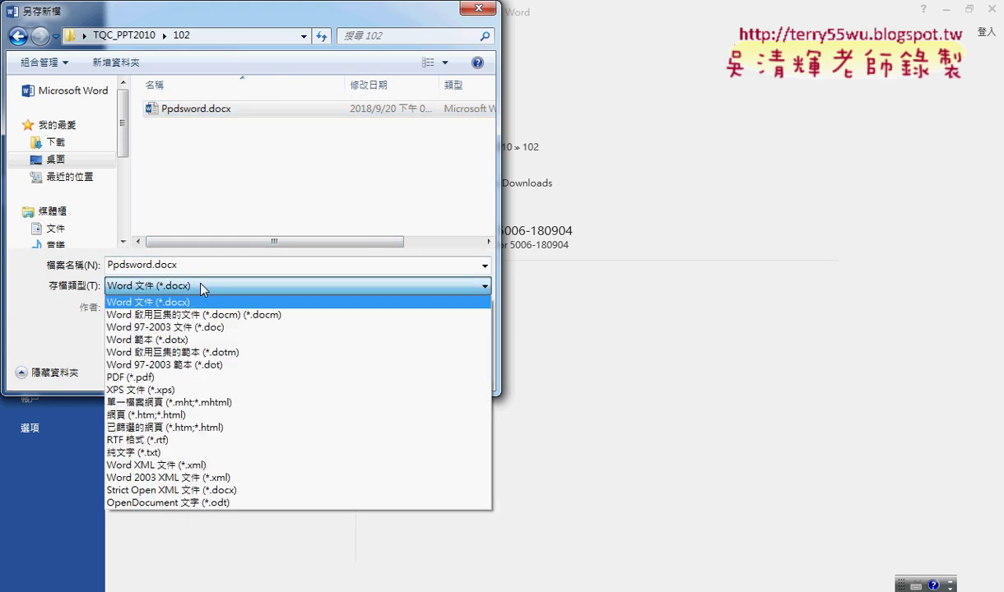
left_click(202, 287)
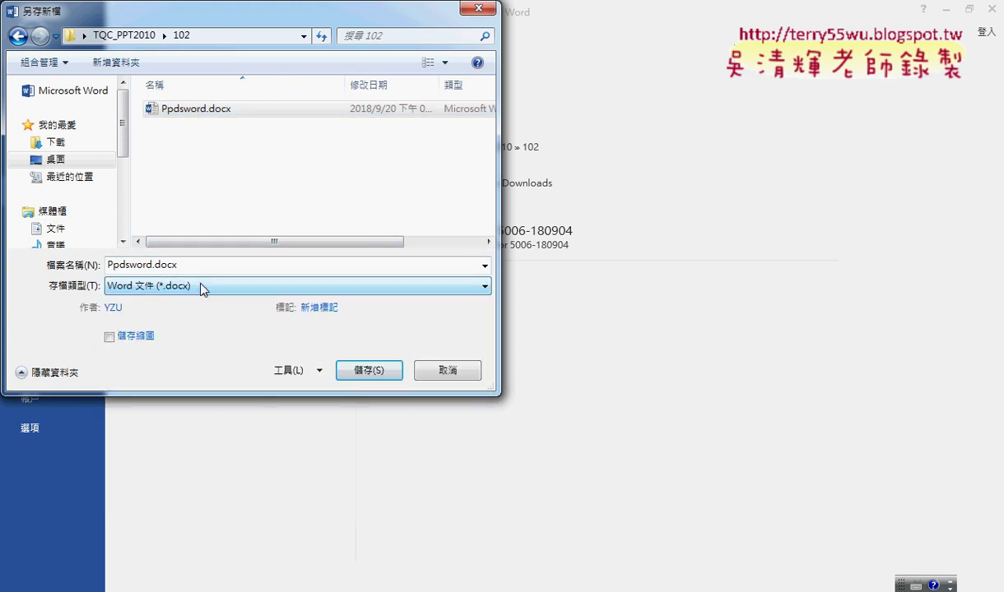
left_click(466, 375)
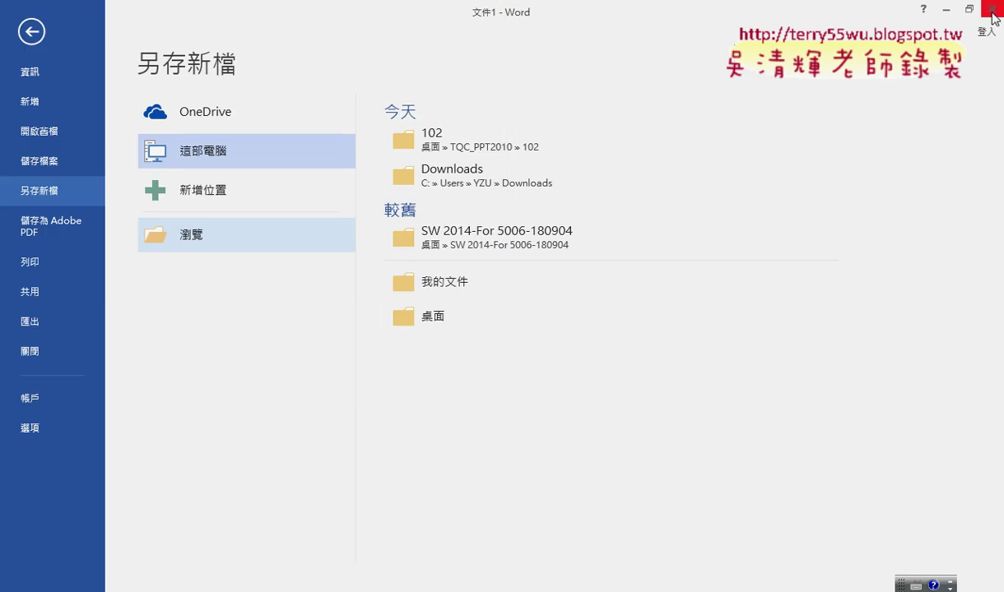
left_click(992, 8)
left_click(521, 348)
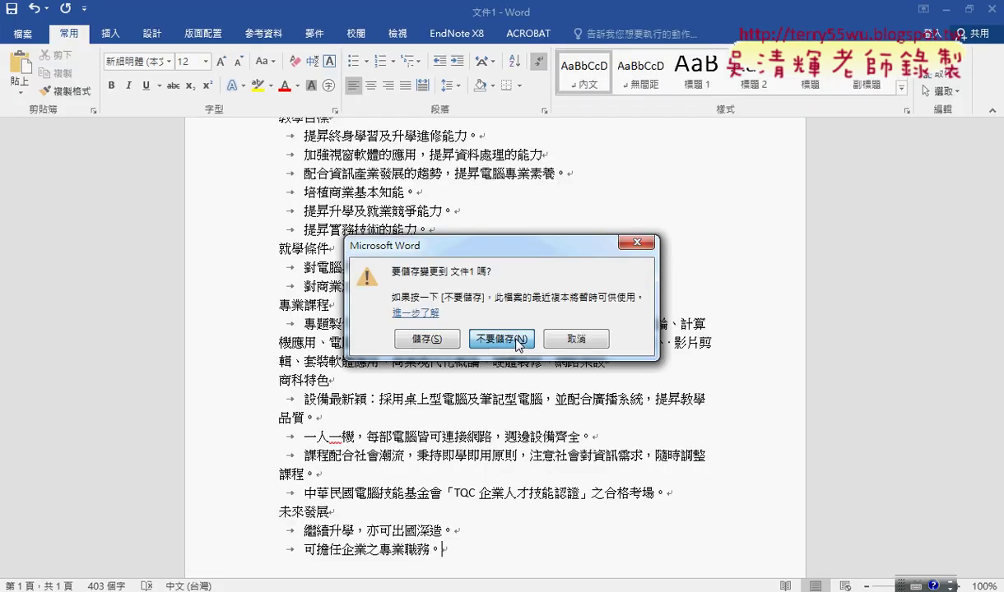
Bring the 102 presentation forward and start a new blank presentation
mouse_move(311, 584)
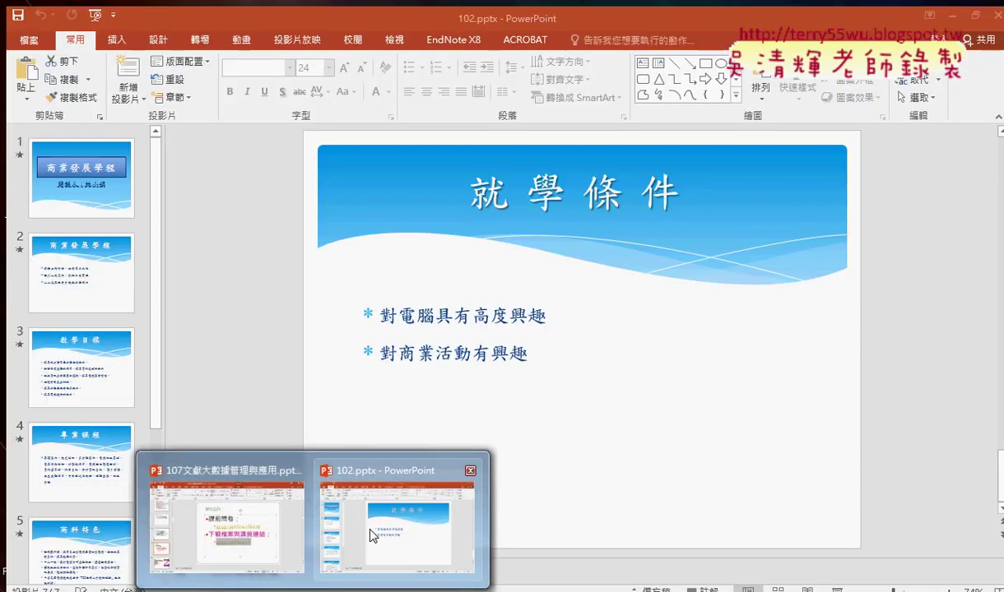
left_click(370, 536)
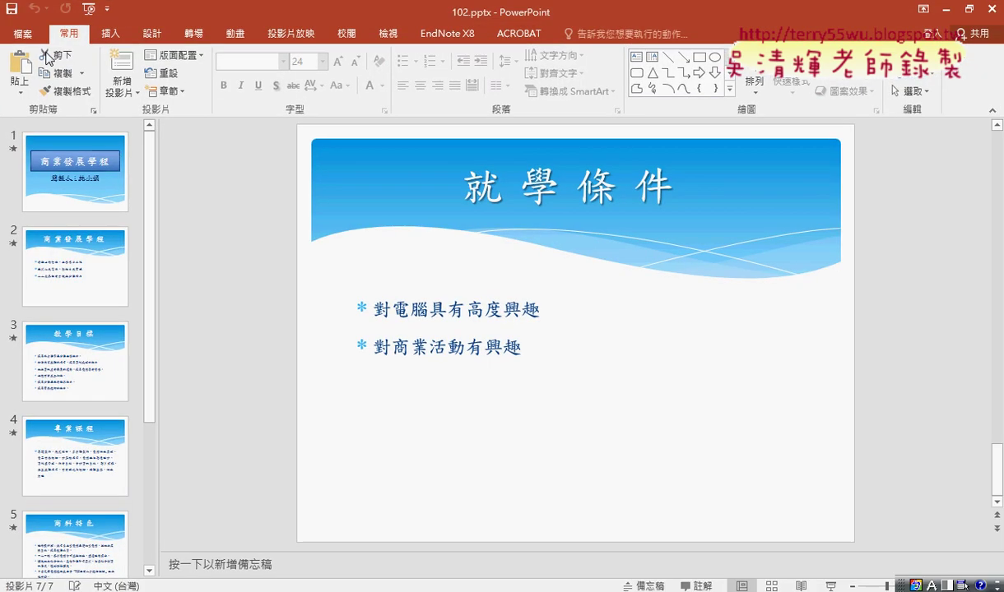
left_click(29, 41)
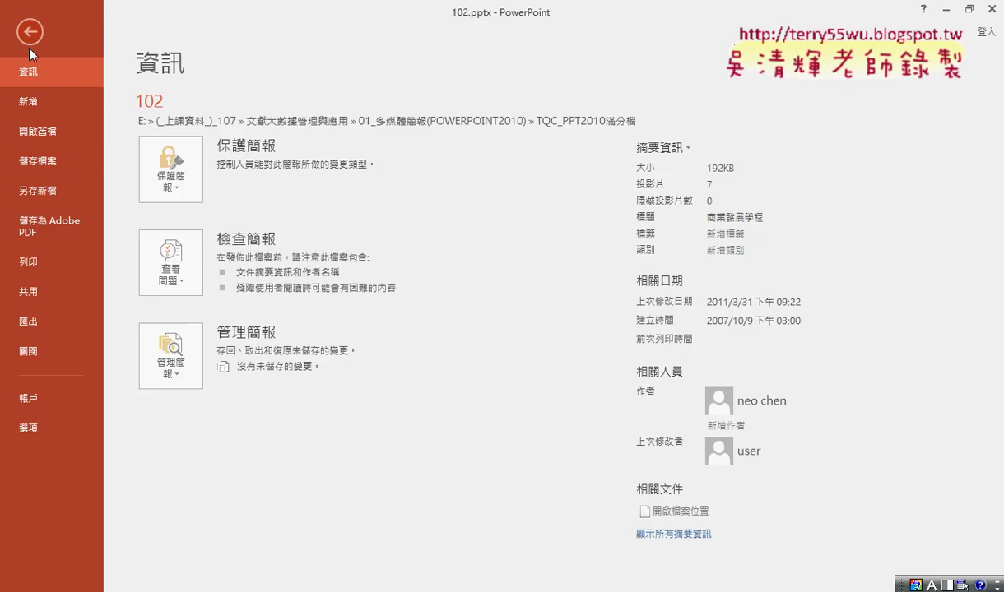
left_click(39, 101)
key("Escape")
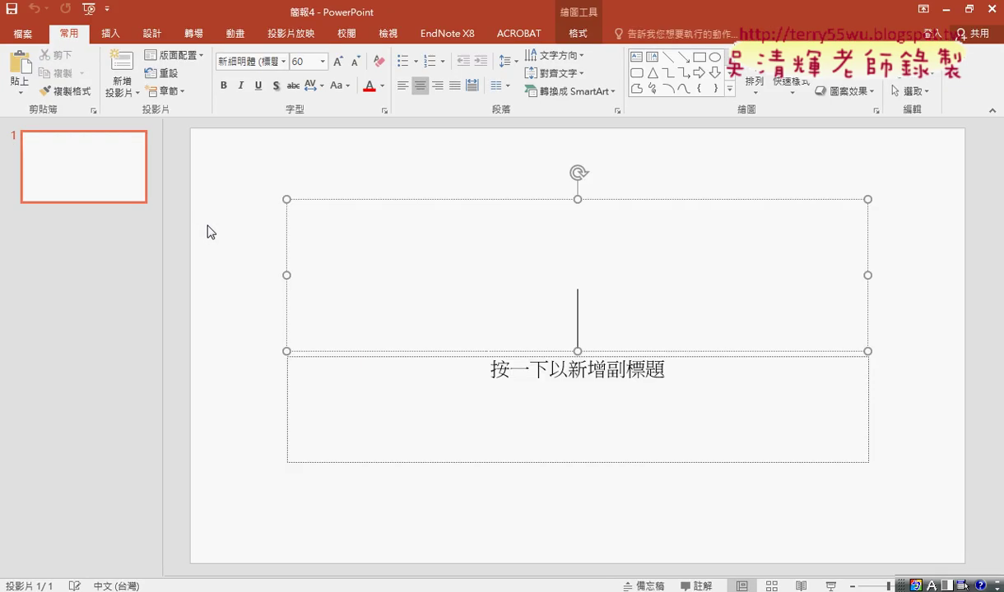
Insert slides from the Ppdsword.docx outline file
left_click(122, 89)
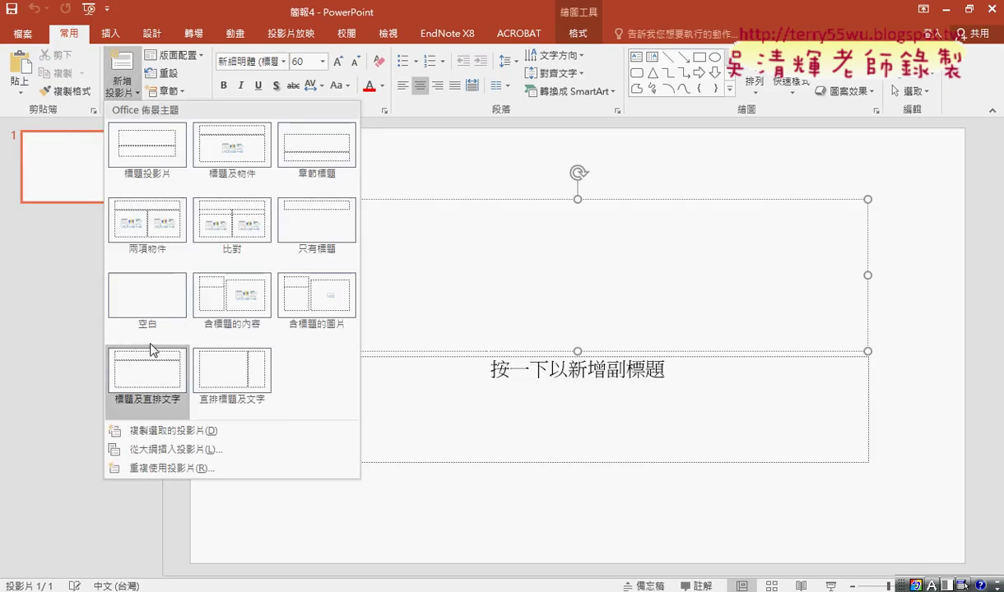
left_click(159, 450)
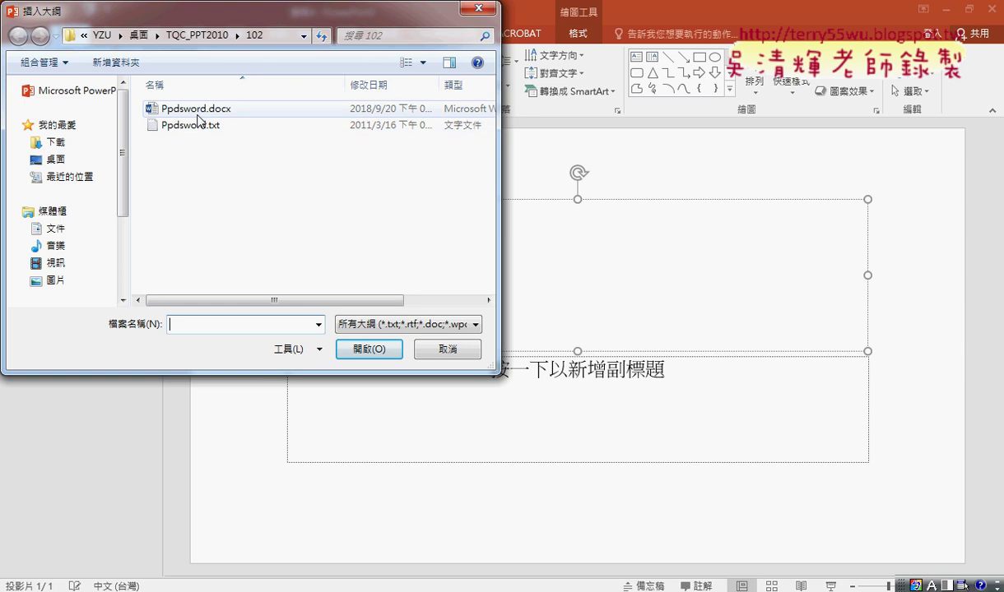
left_click(197, 110)
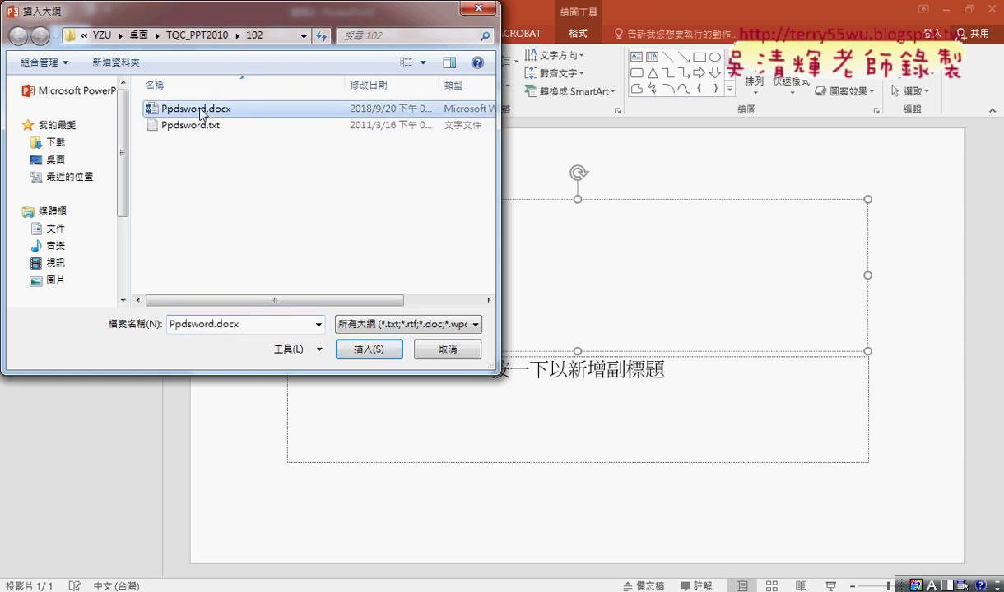
left_click(368, 349)
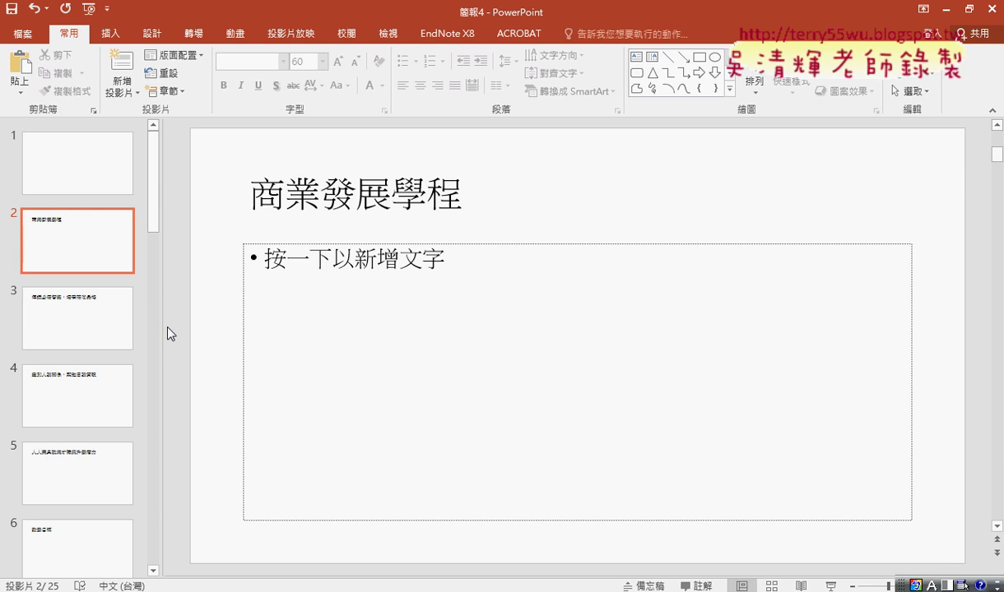
Check imported slides 2, 3 and 4, then scroll down the thumbnail pane
left_click(97, 319)
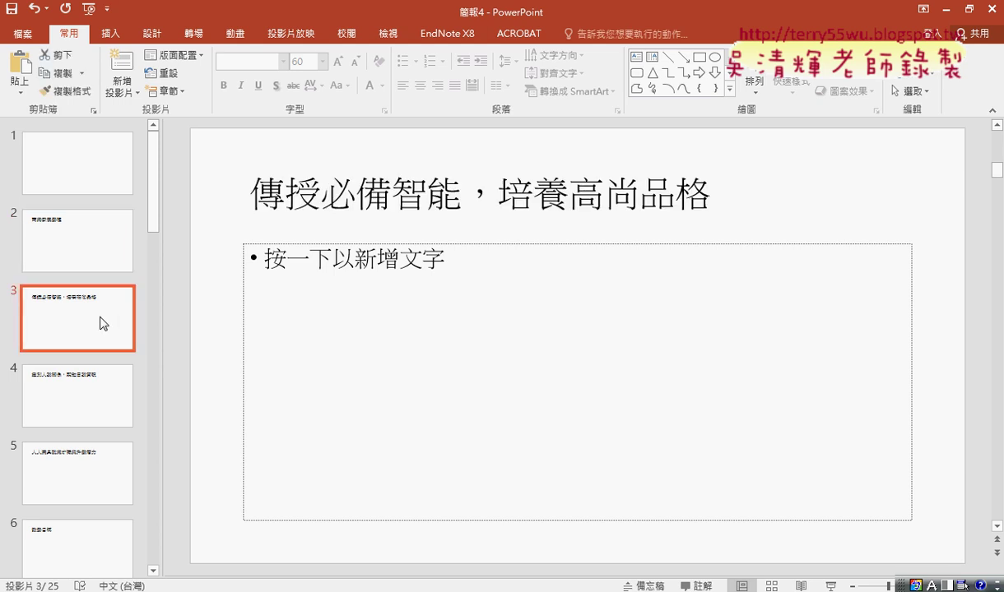
left_click(93, 401)
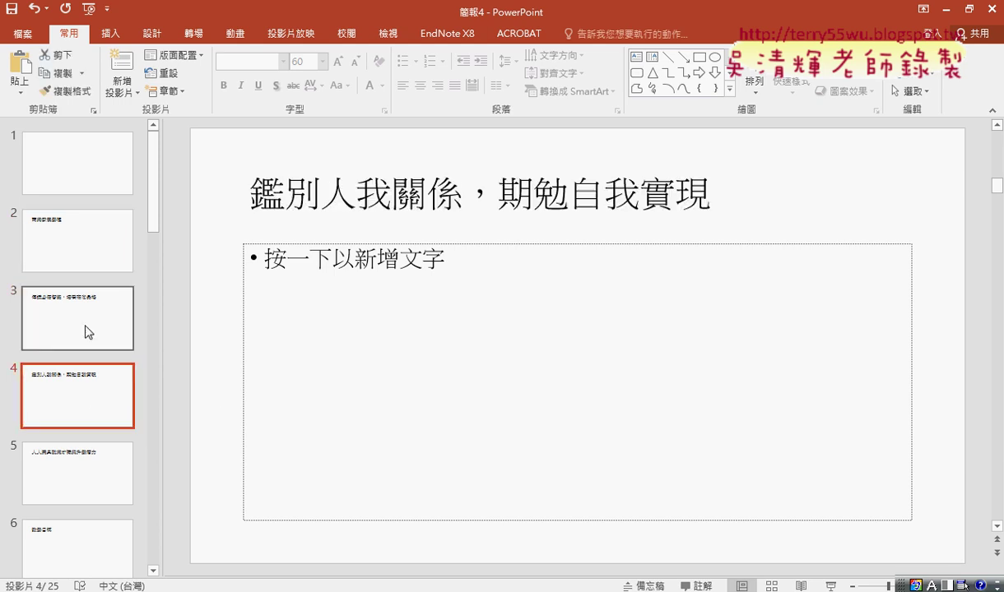
left_click(92, 262)
scroll(94, 276, "down", 1)
scroll(94, 280, "down", 2)
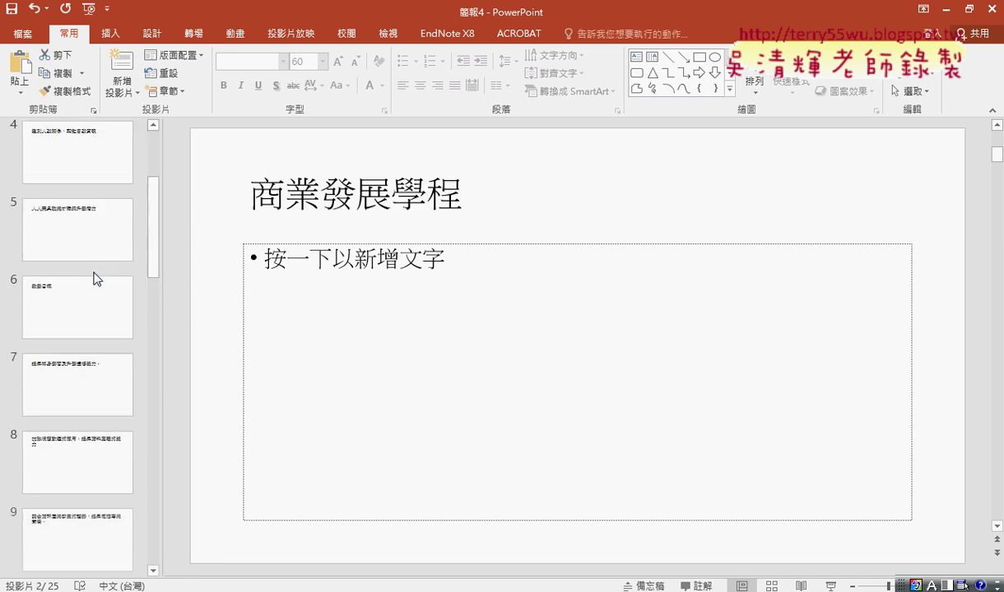
scroll(94, 280, "down", 3)
scroll(95, 282, "down", 3)
scroll(97, 284, "down", 3)
scroll(97, 284, "down", 2)
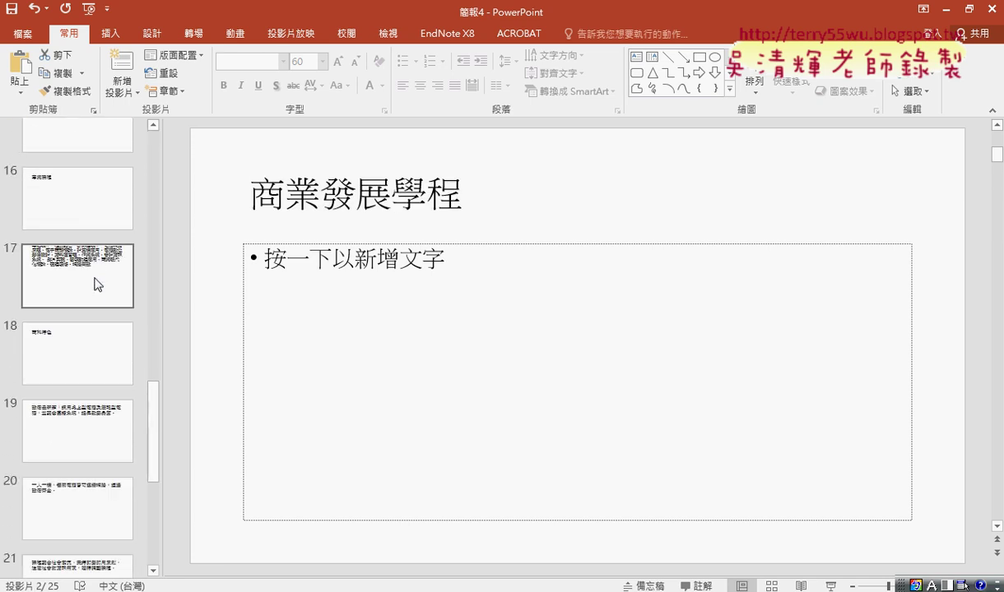
Inspect slides 16 through 24, each outline line shown as its own title slide
left_click(99, 285)
left_click(81, 196)
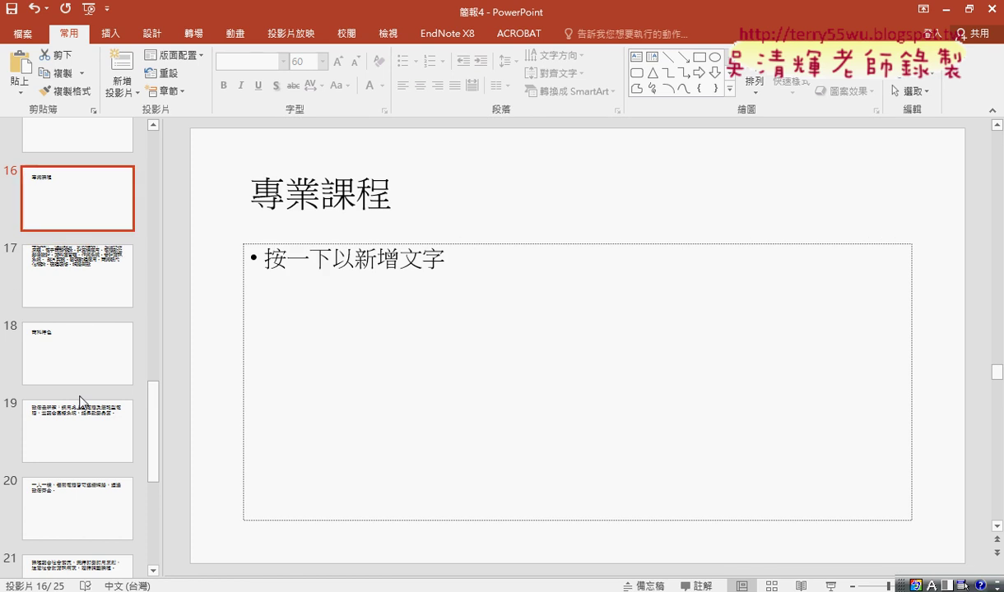
left_click(80, 431)
scroll(80, 493, "down", 2)
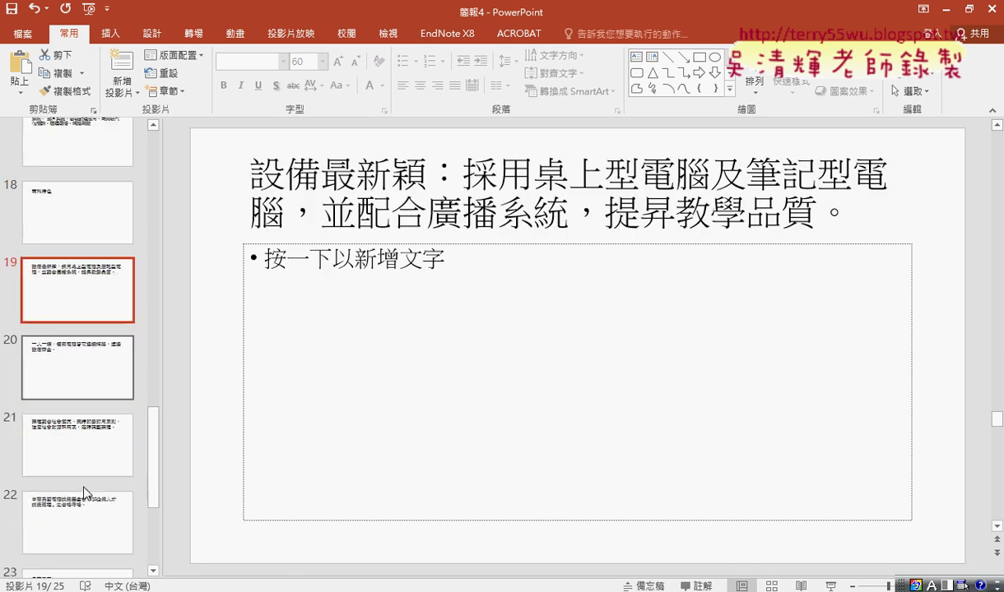
left_click(83, 530)
scroll(83, 531, "down", 1)
scroll(83, 530, "down", 1)
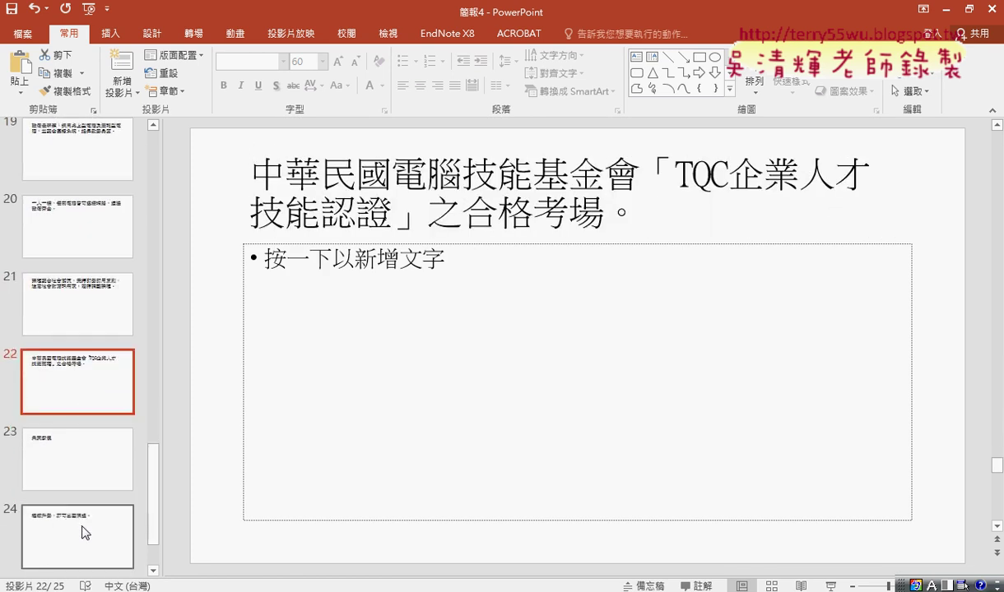
scroll(83, 531, "down", 1)
left_click(81, 451)
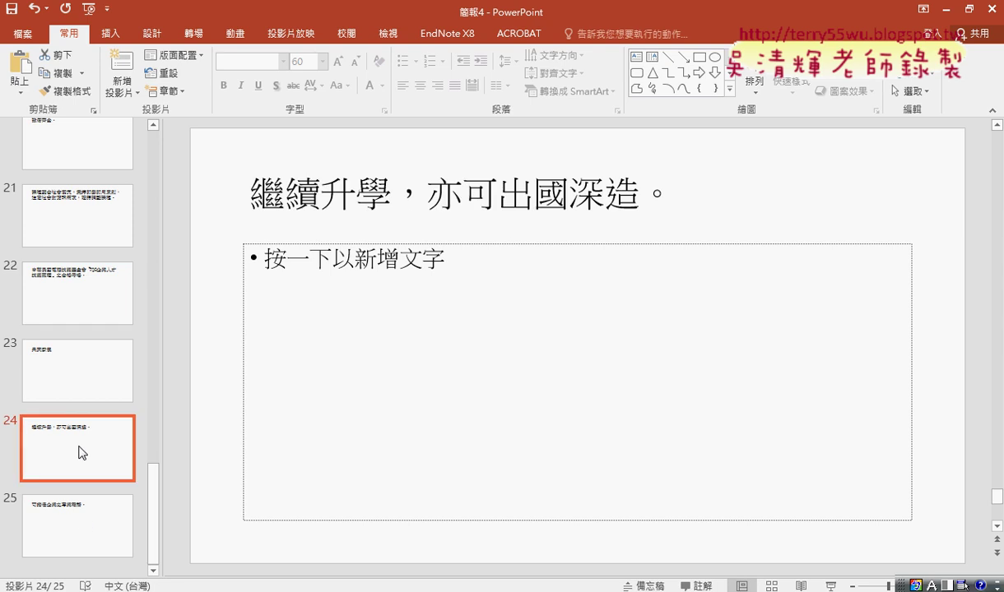
left_click(84, 371)
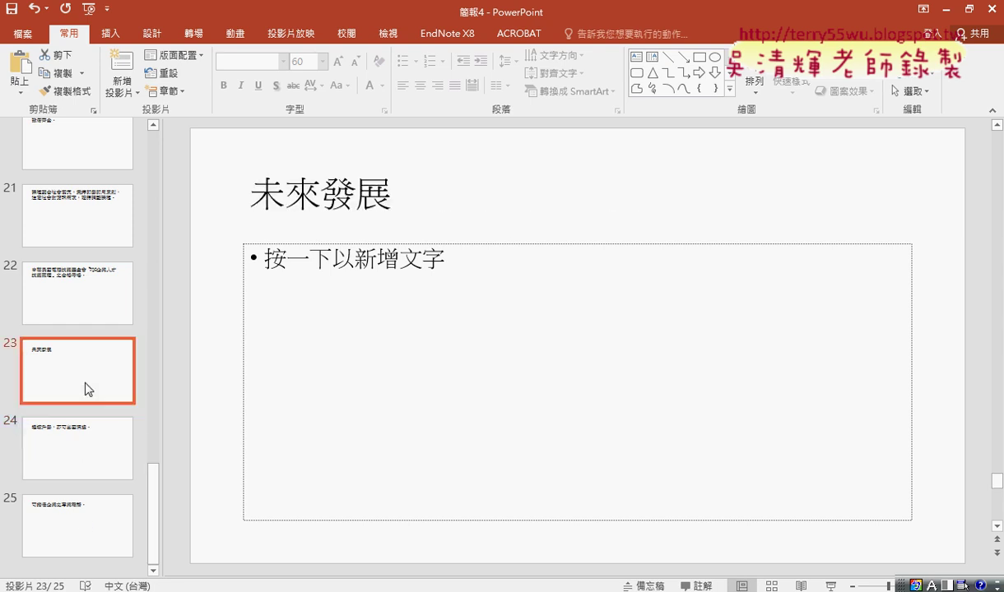
left_click(96, 288)
left_click(105, 227)
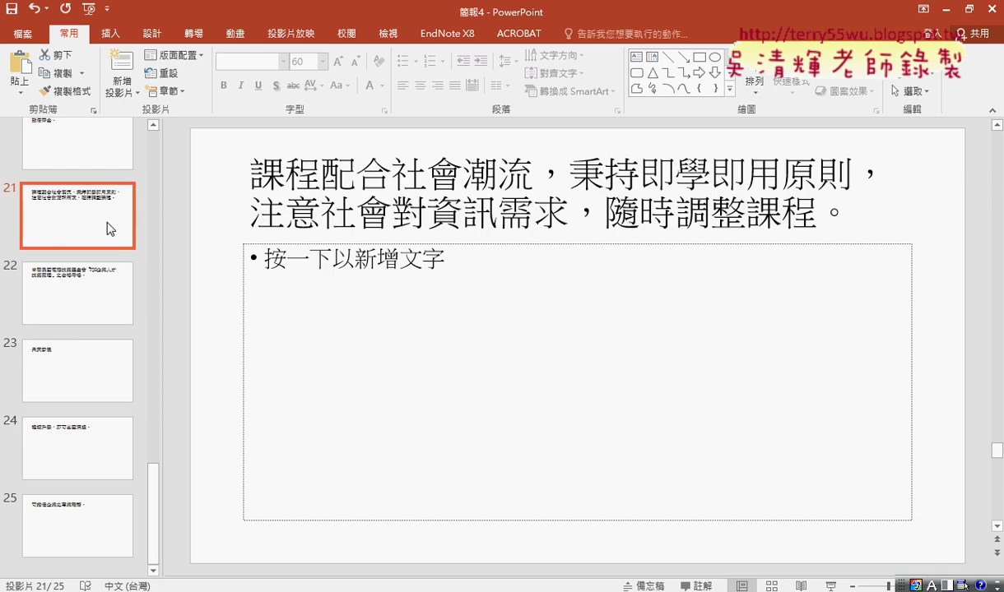
Scroll the thumbnails back up and show the Start menu's full program list
scroll(110, 231, "up", 3)
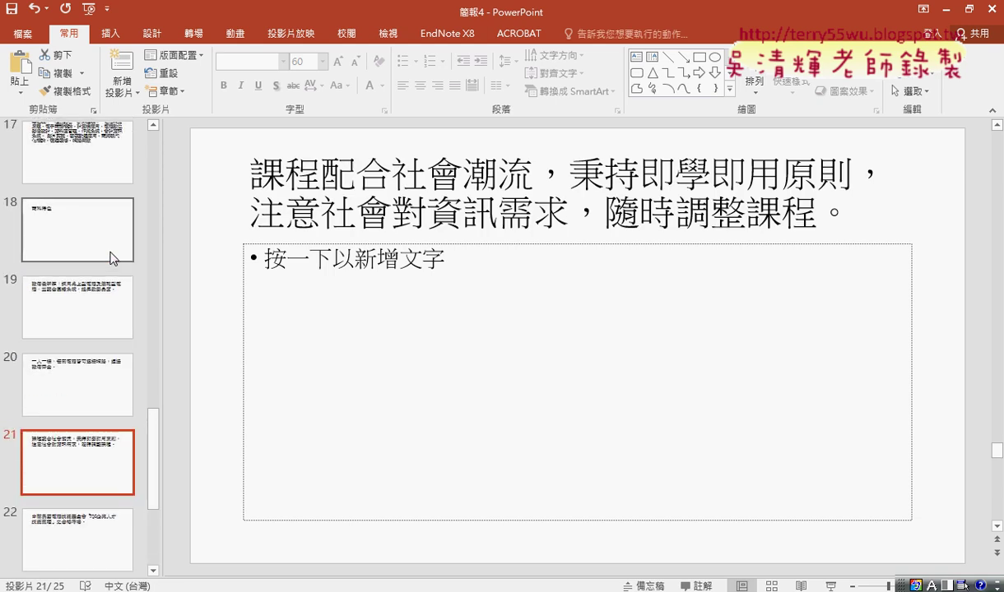
scroll(113, 257, "up", 3)
scroll(112, 257, "up", 3)
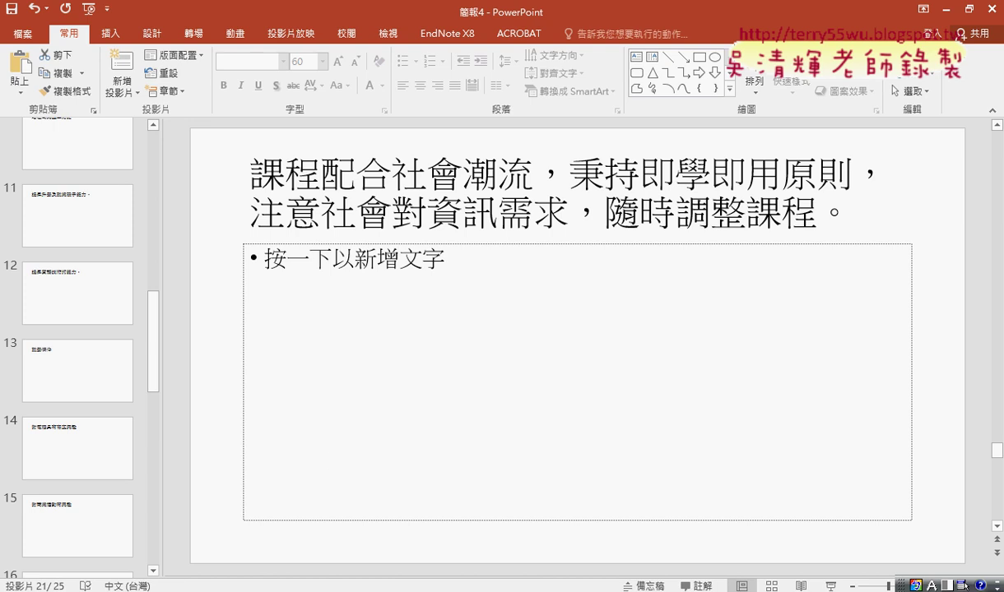
key("super")
left_click(74, 539)
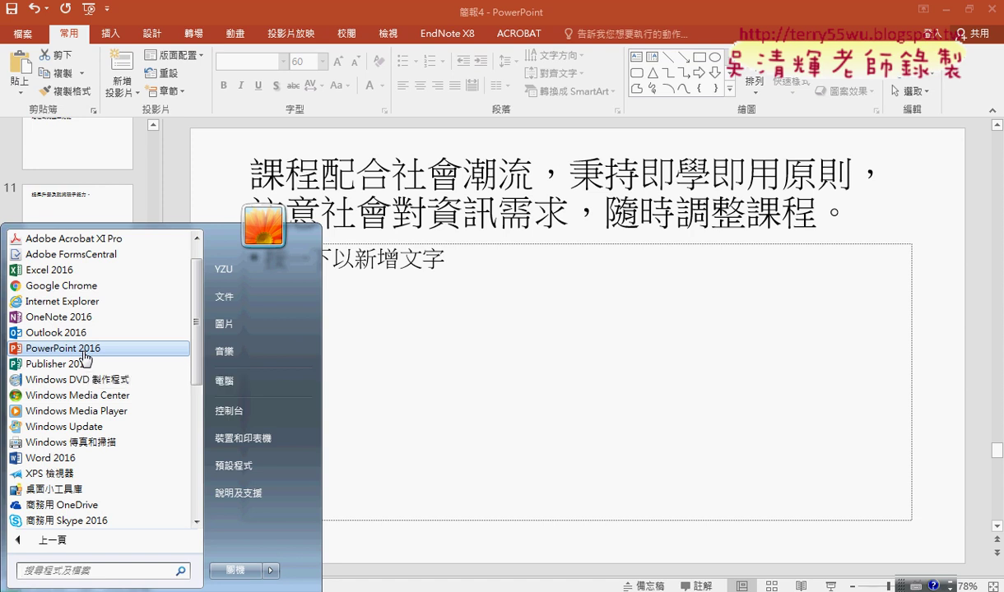
Start a new presentation and import Ppdsword(U).txt as slides from outline, producing 7 slides
left_click(393, 170)
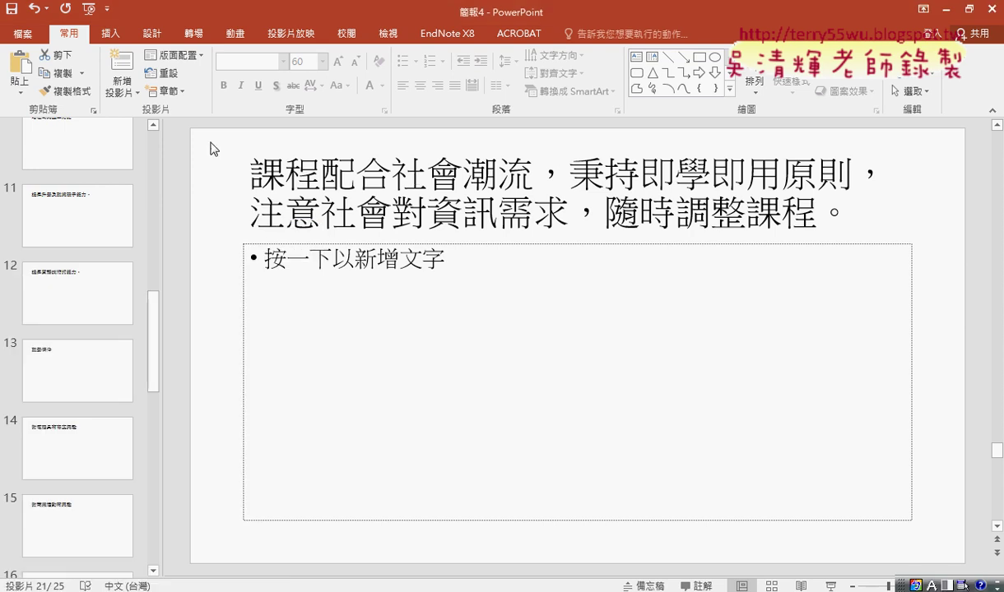
left_click(129, 92)
left_click(151, 346)
left_click_drag(151, 347, 155, 131)
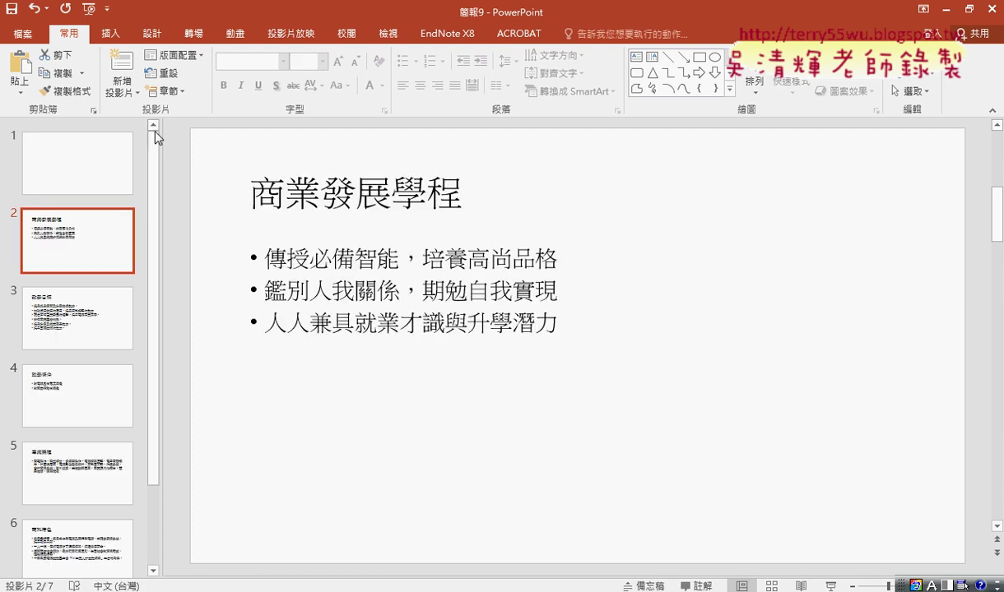
mouse_move(442, 582)
left_click(491, 505)
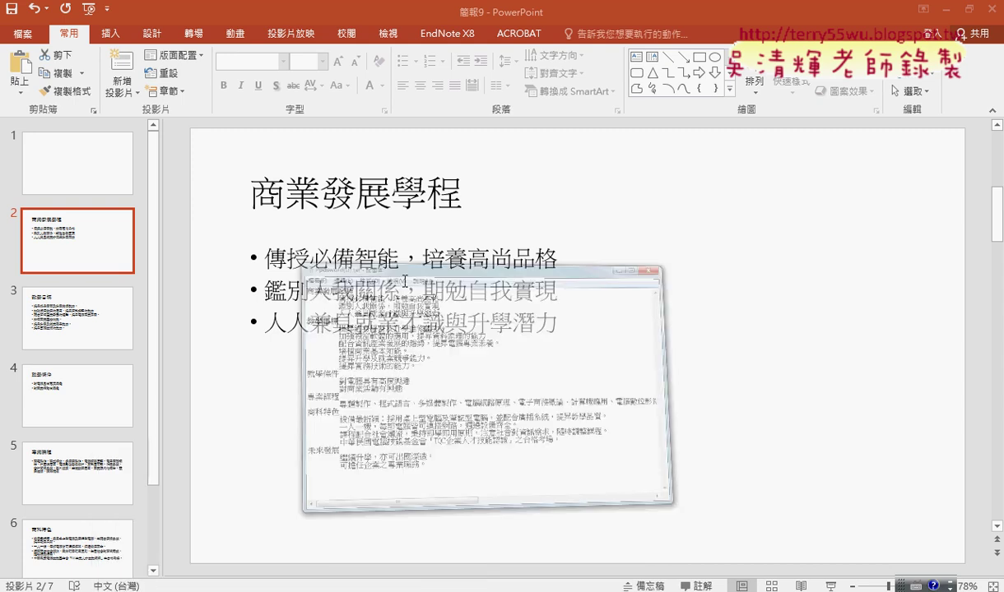
left_click(295, 82)
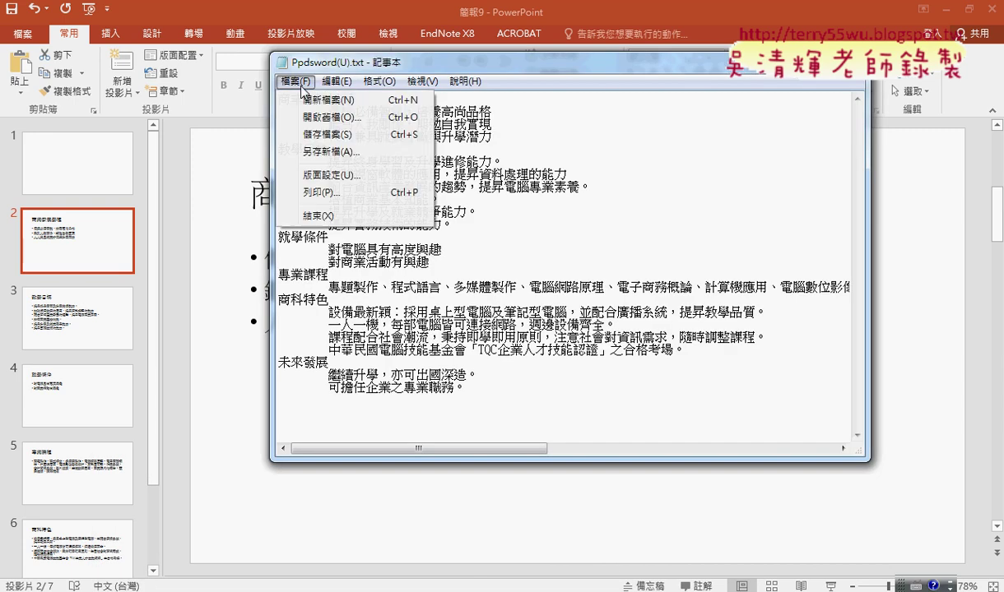
left_click(326, 153)
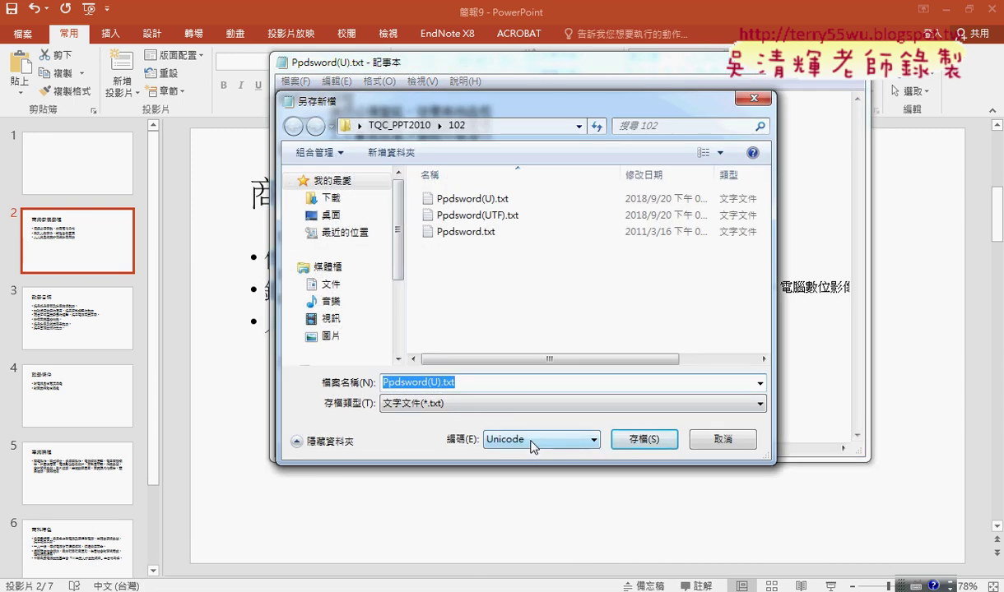
left_click(724, 441)
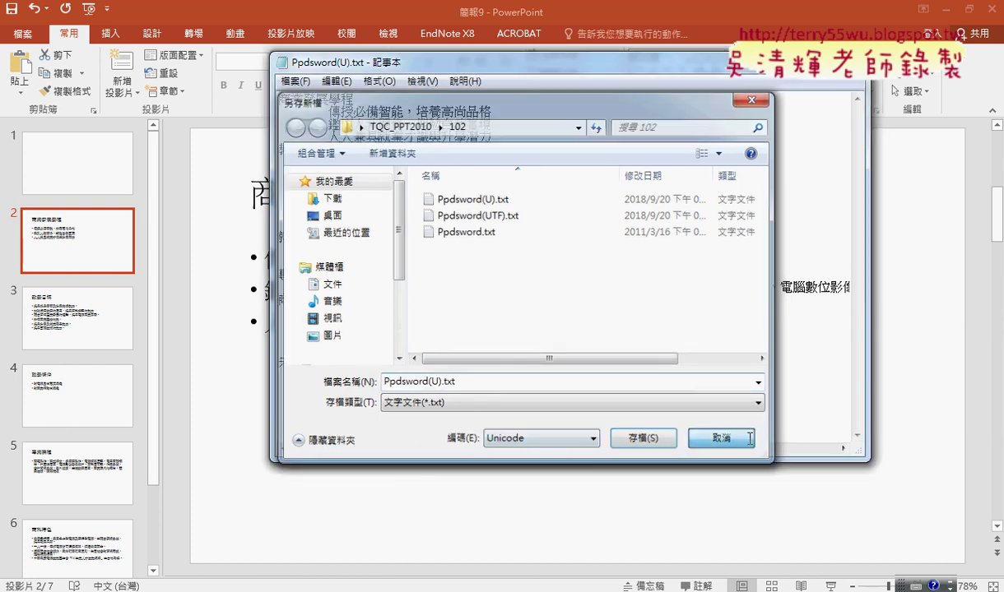
left_click(80, 300)
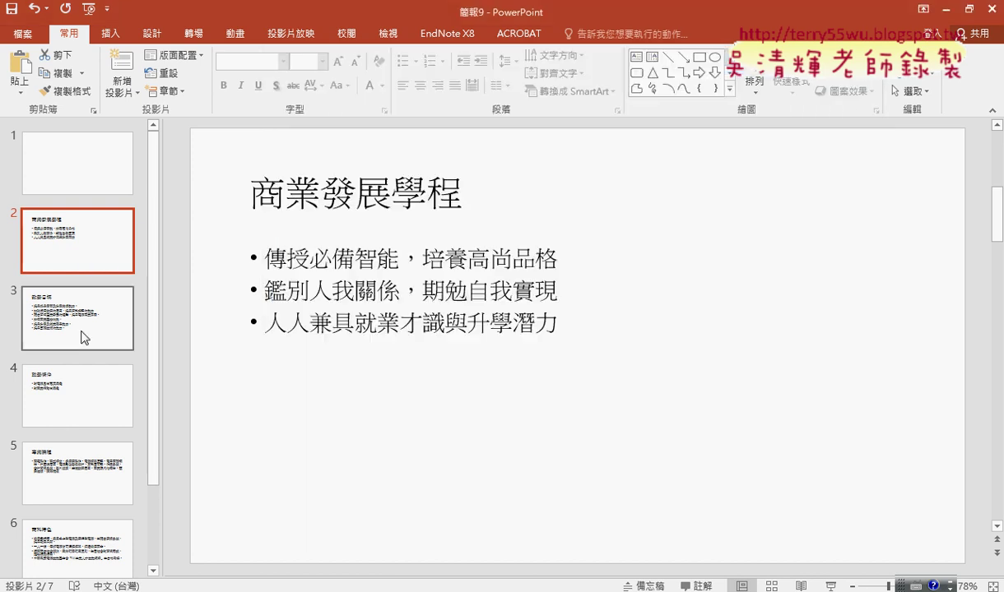
left_click(82, 387)
left_click(85, 463)
key("Up")
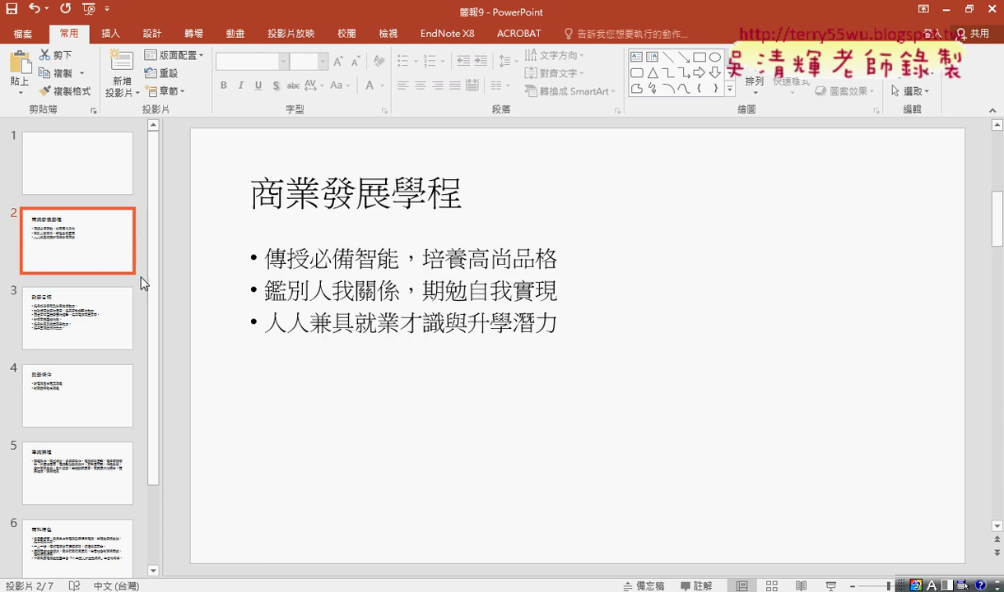
key("alt+Tab")
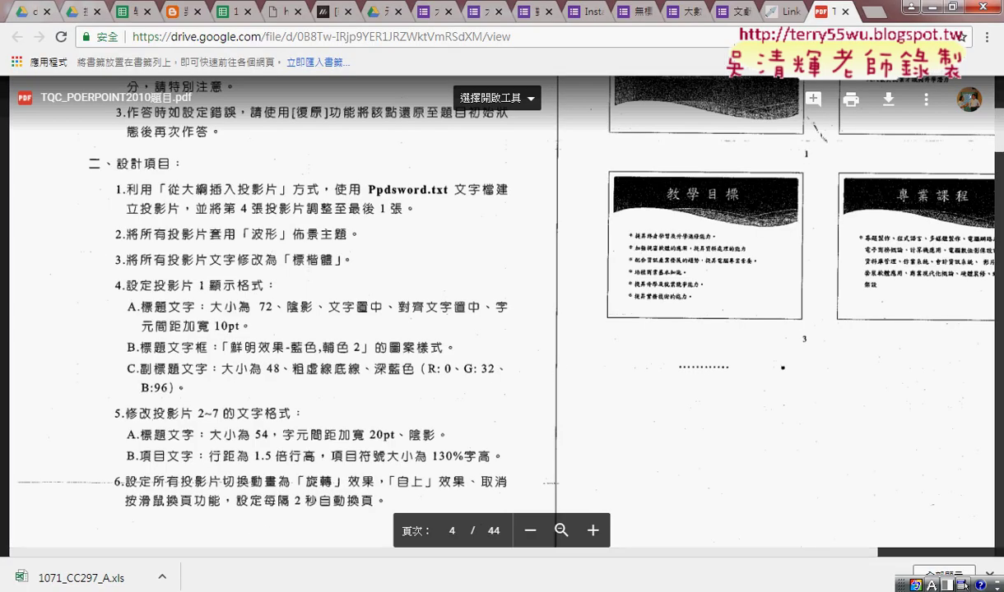
key("alt+Tab")
left_click(86, 336)
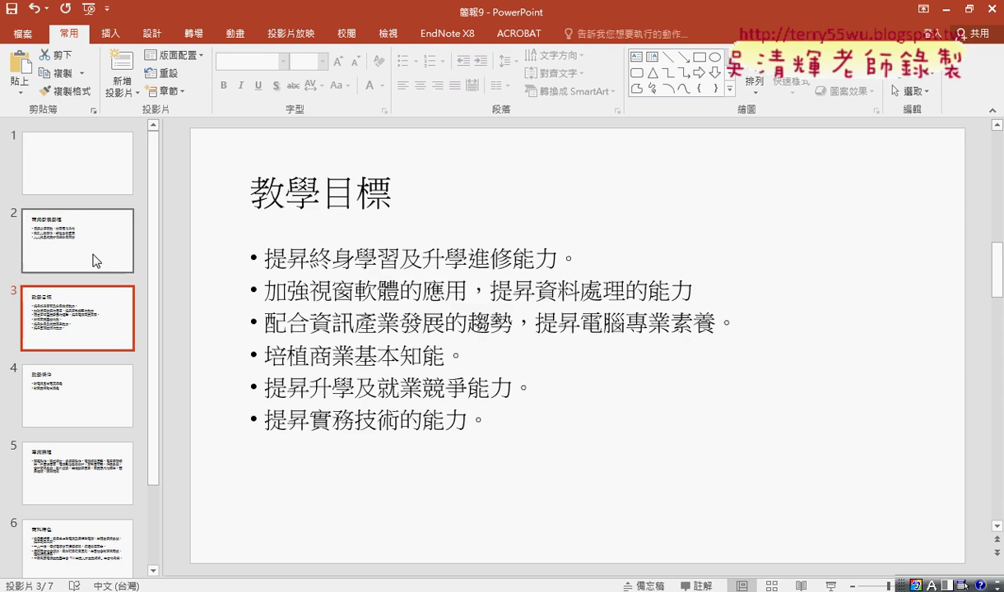
left_click(83, 225)
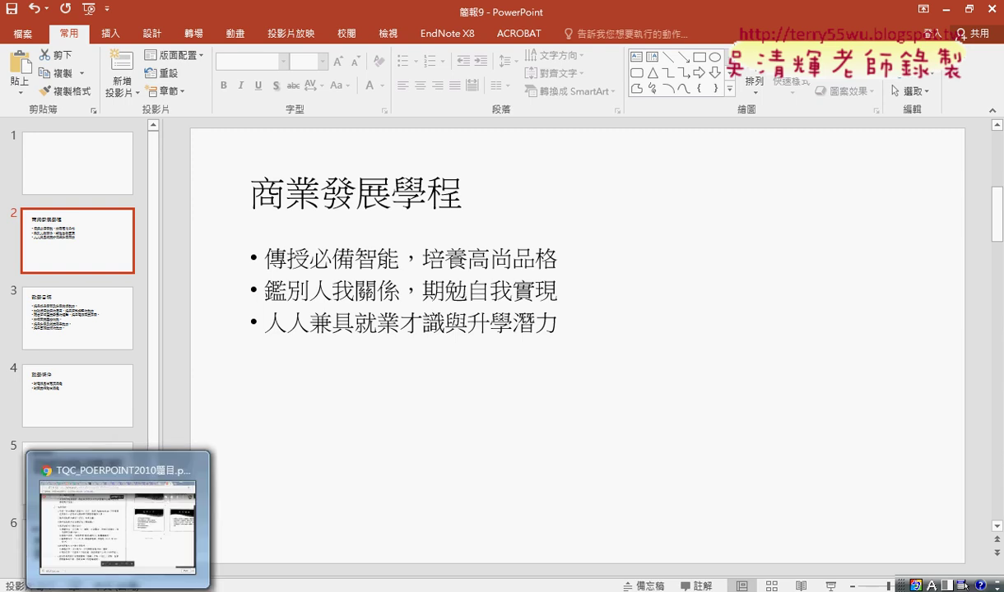
left_click(113, 494)
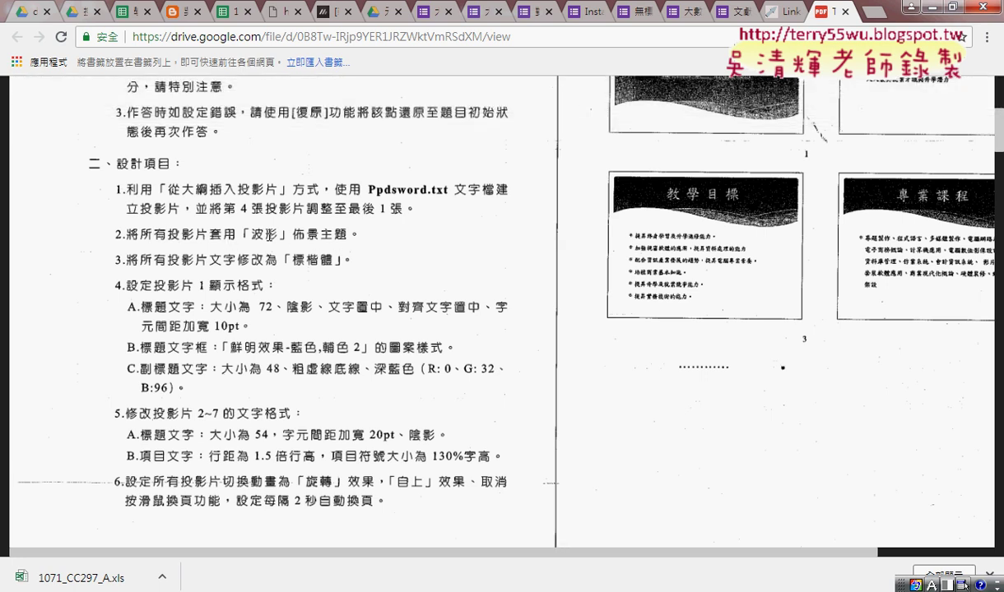
key("alt+Tab")
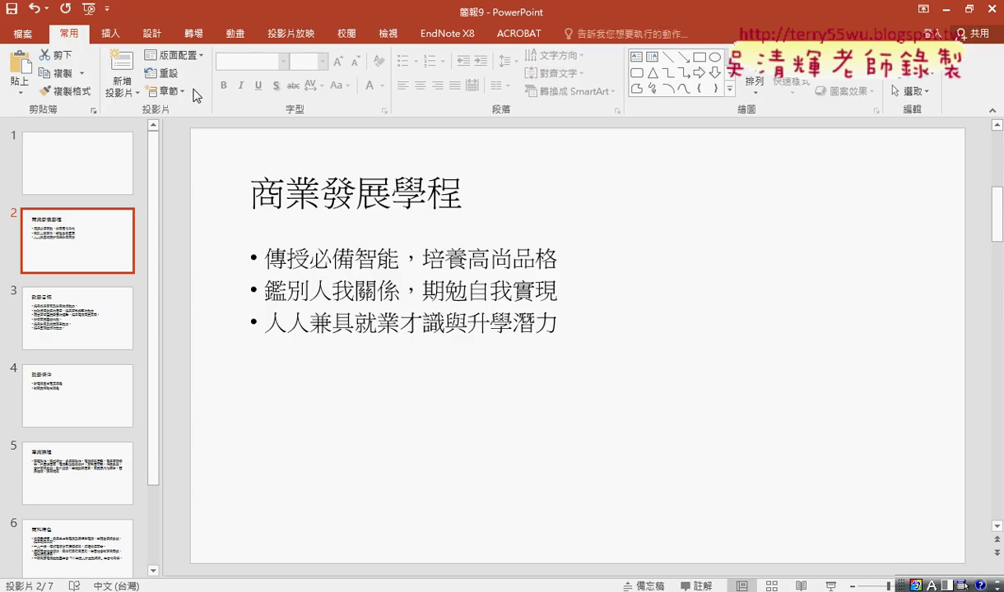
Apply the blue 切割線 theme from the Design themes gallery to all seven slides
left_click(144, 32)
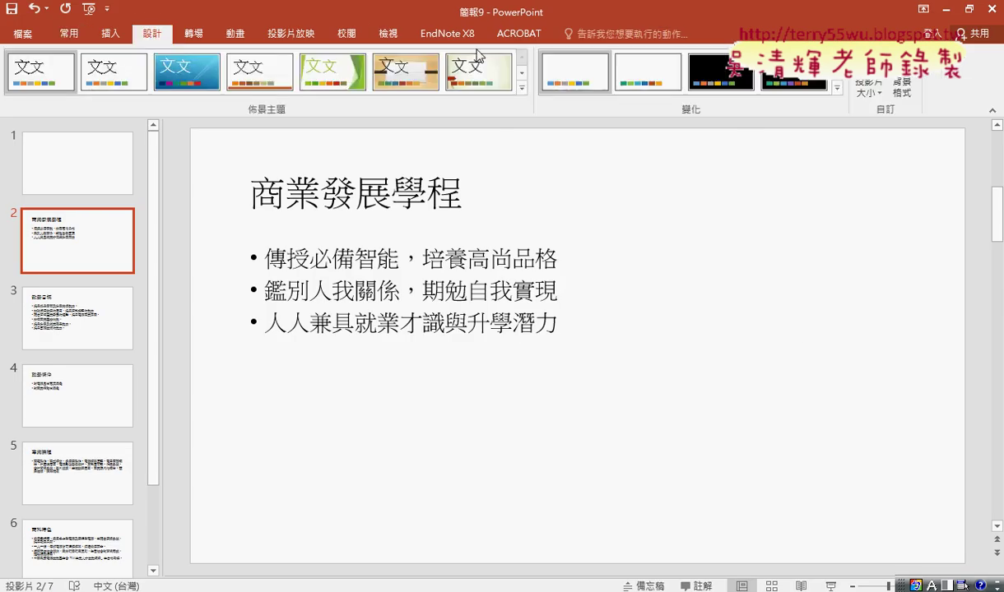
left_click(521, 88)
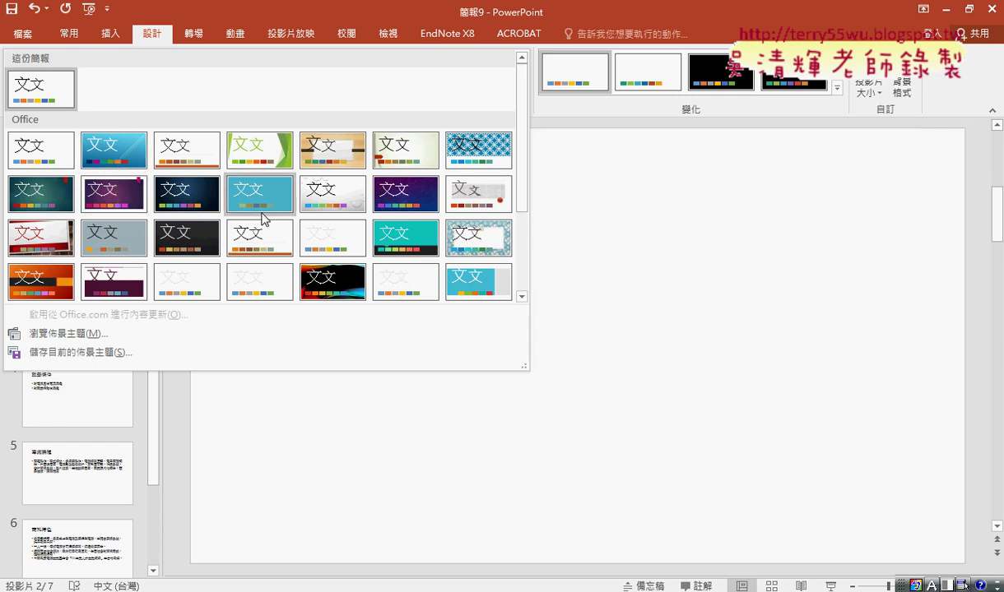
left_click_drag(520, 180, 520, 265)
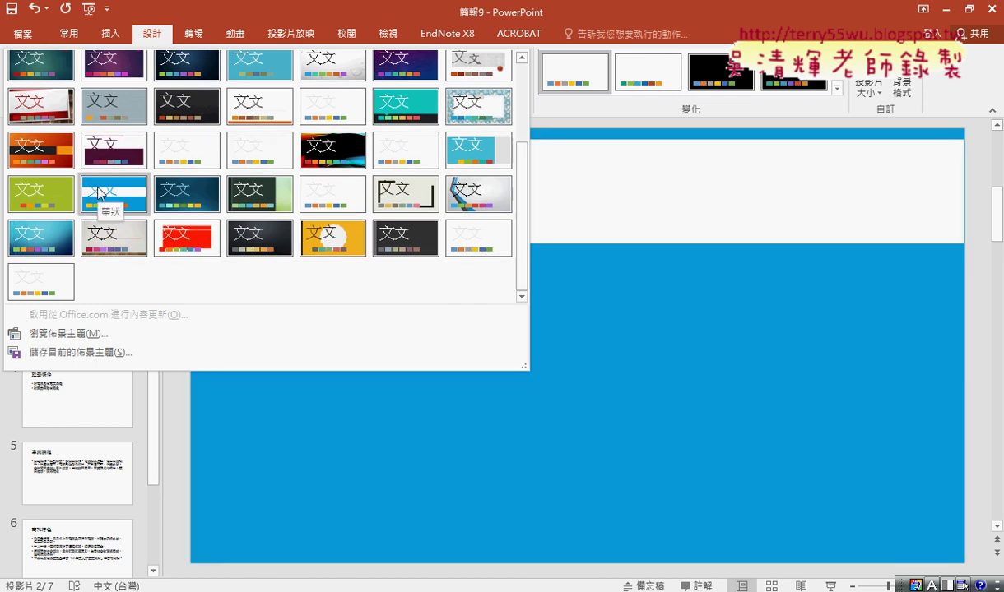
scroll(98, 193, "up", 5)
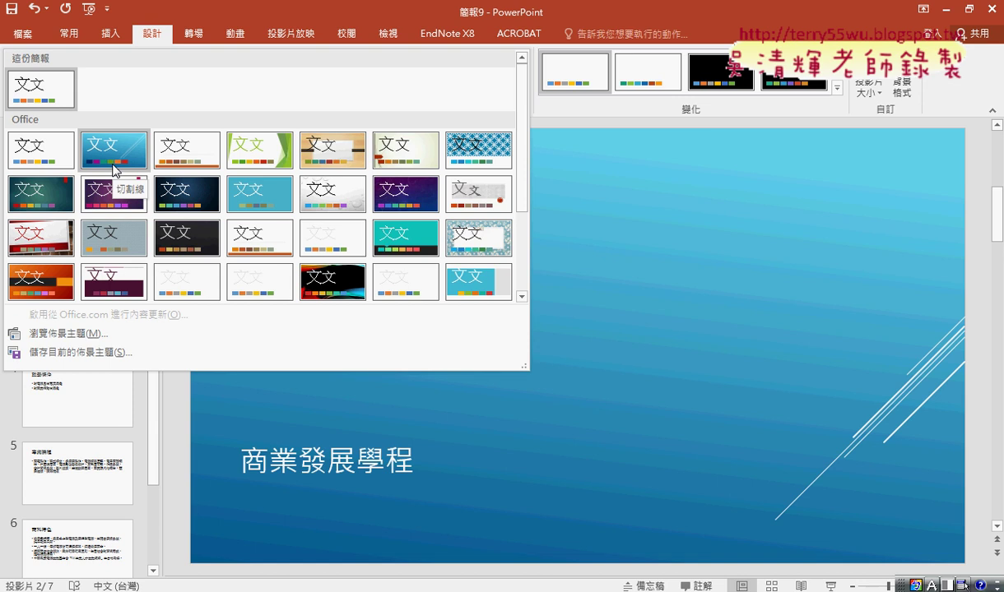
left_click(114, 169)
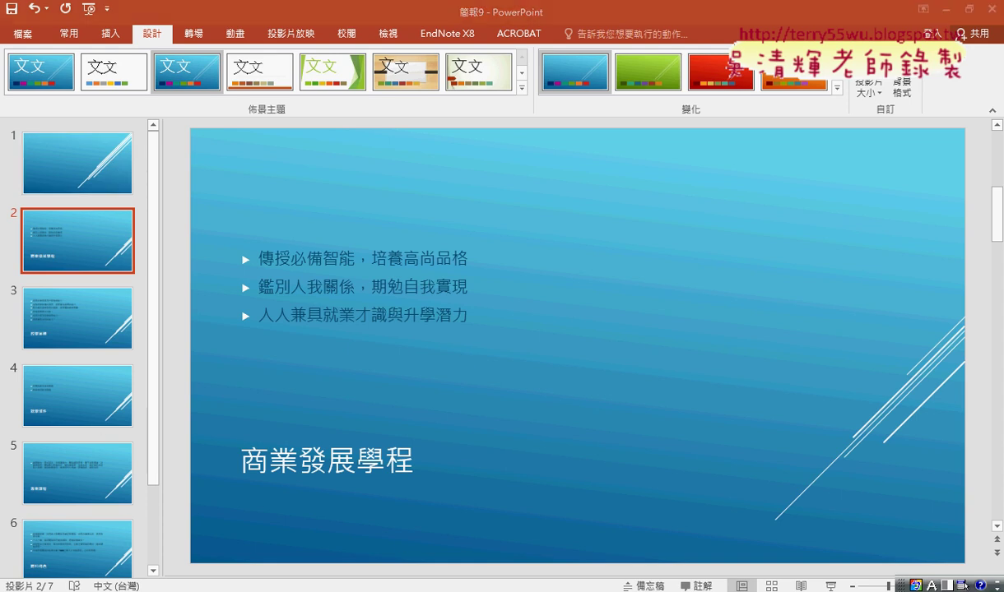
key("alt+Tab")
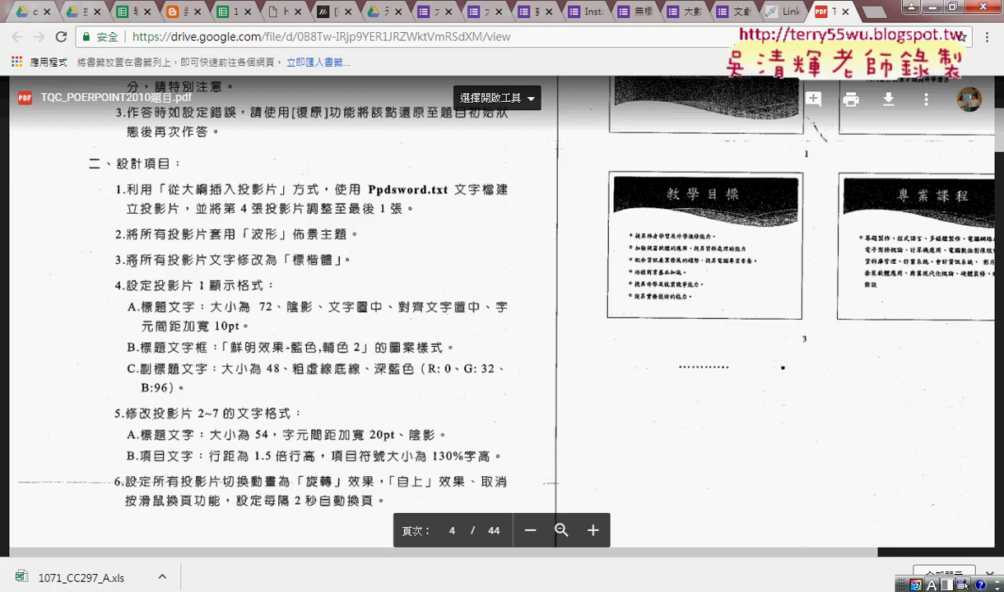
Browse the Font list for slide 2's bullet text without changing the font
left_click(909, 6)
left_click(251, 248)
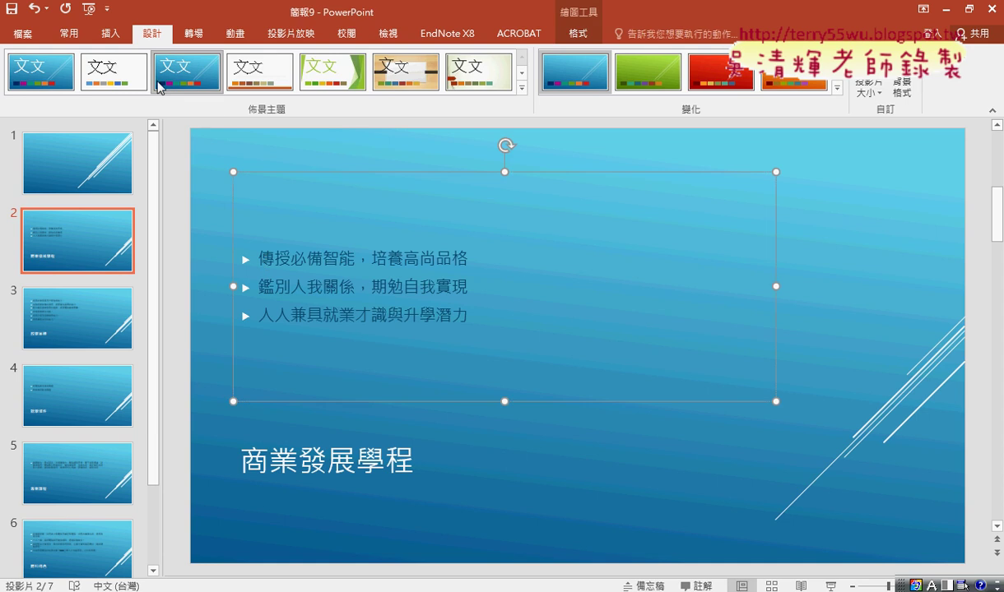
left_click(78, 38)
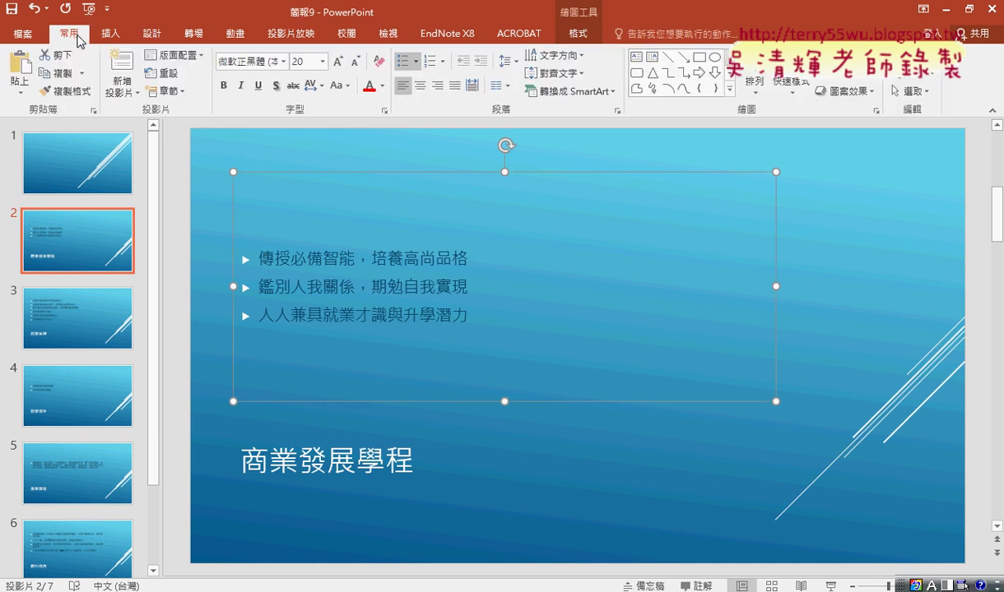
left_click(282, 62)
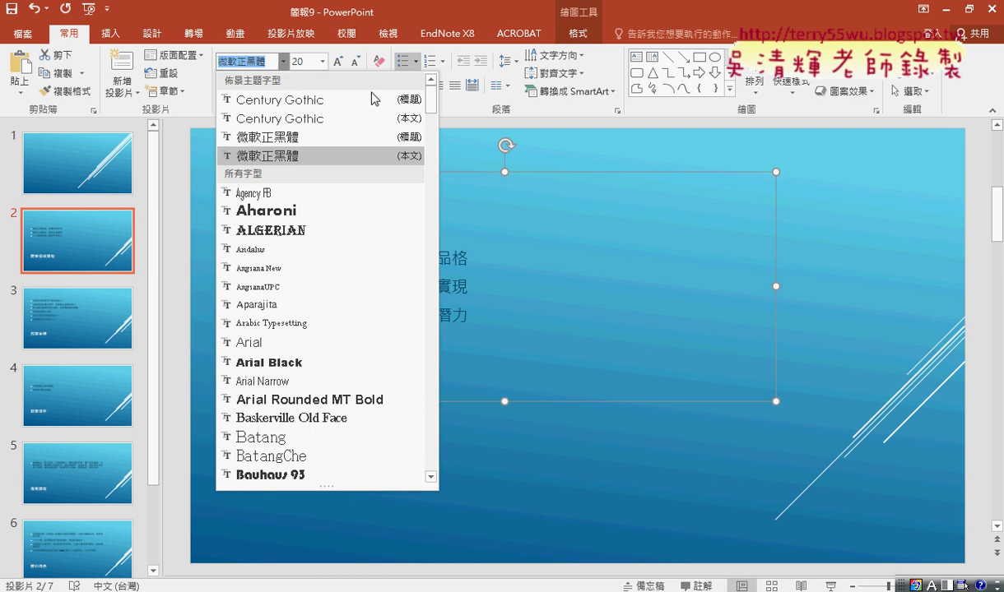
left_click_drag(430, 99, 439, 481)
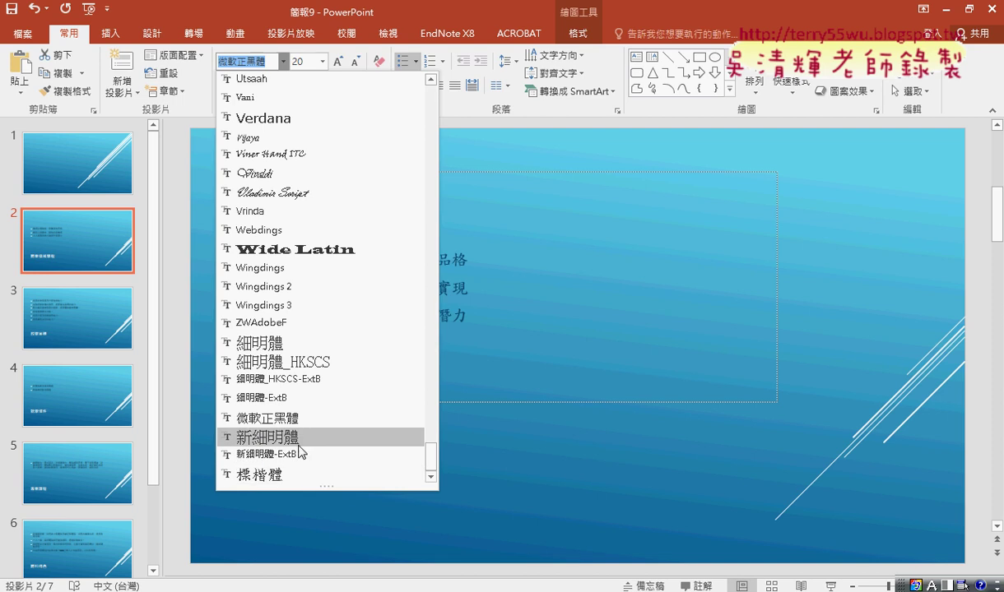
left_click(80, 240)
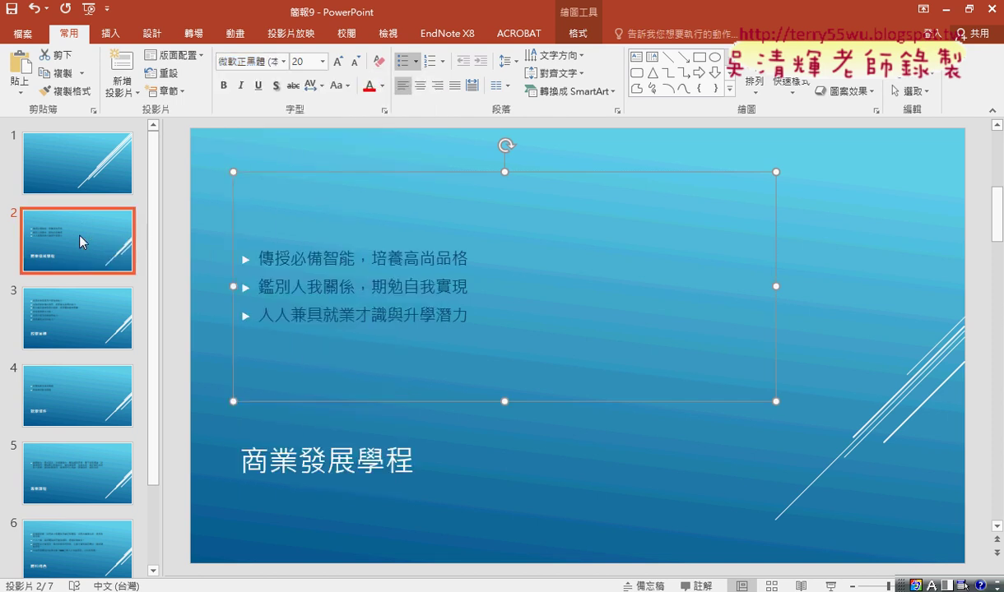
Select all text boxes on slide 2, check slide 1, then return to the task PDF
key("ctrl+a")
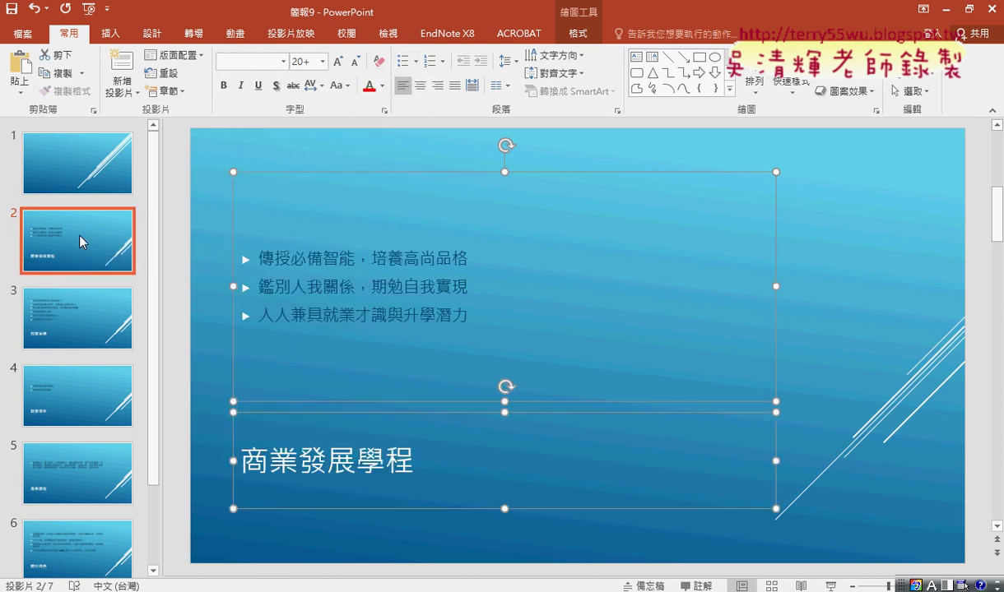
left_click(66, 167)
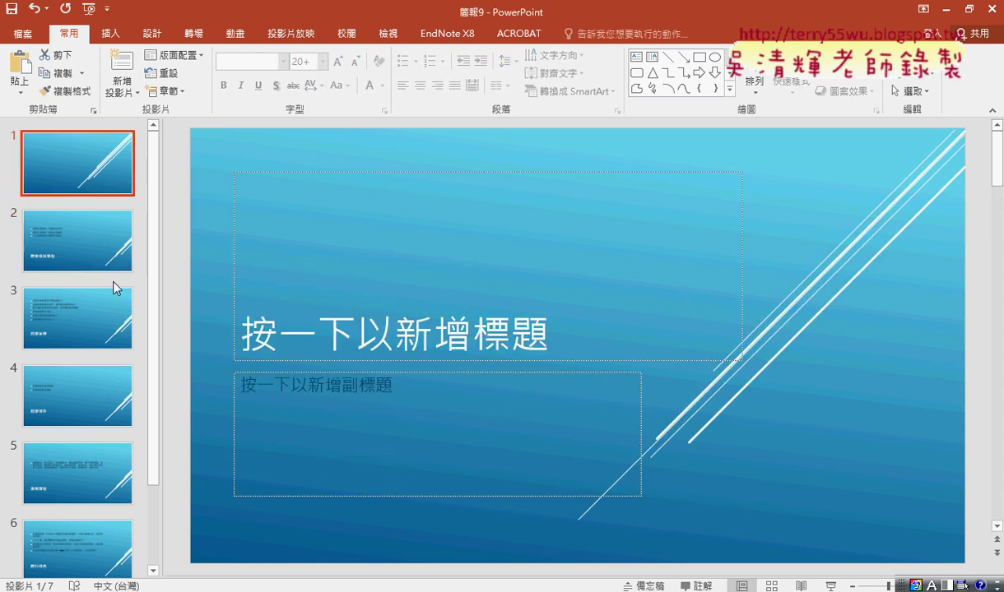
left_click(93, 250)
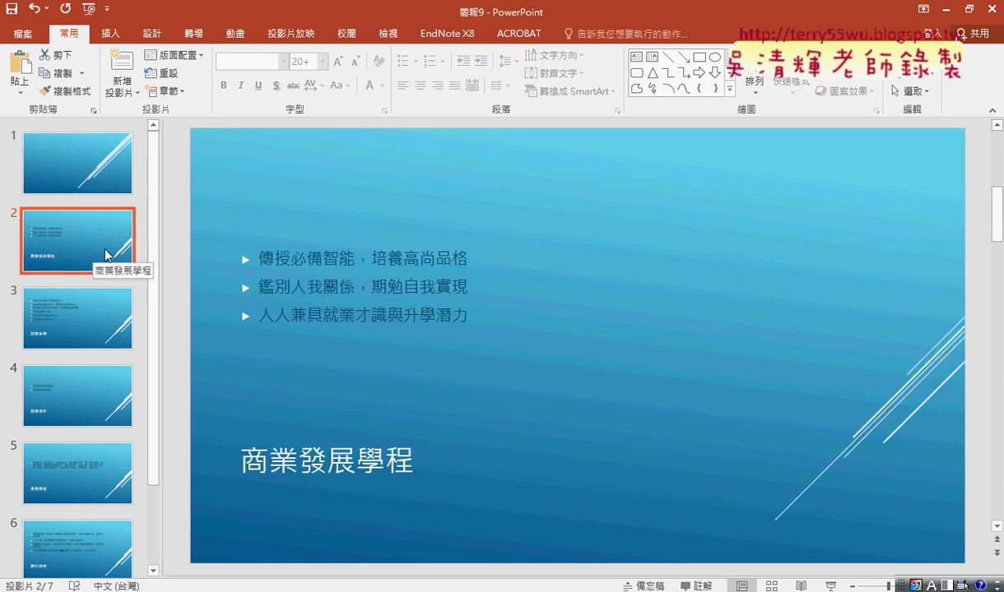
key("alt+Tab")
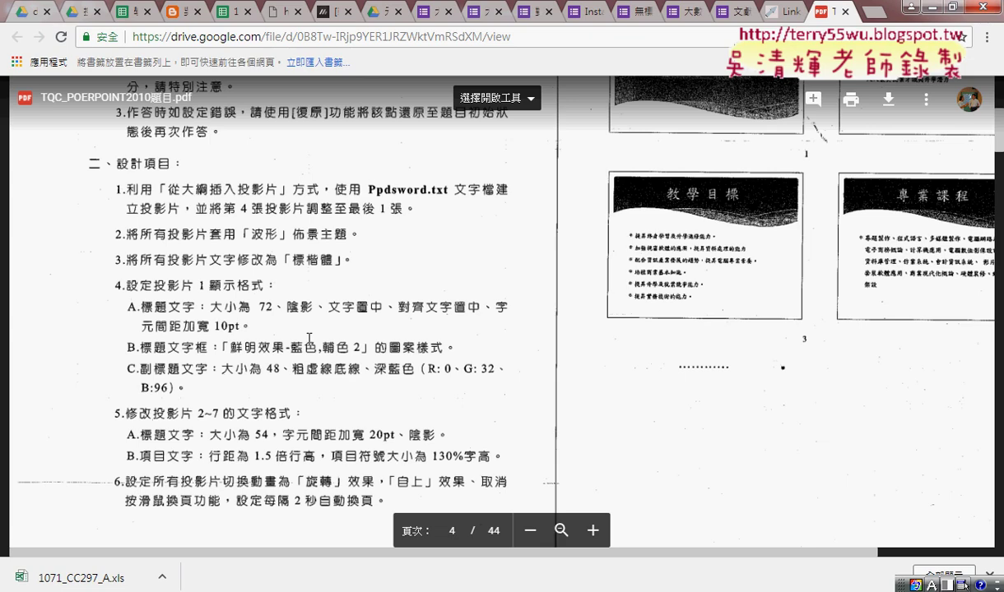
Bring up the Ppdsword(U).txt outline in Notepad, select all its text, and start Save As
left_click(522, 507)
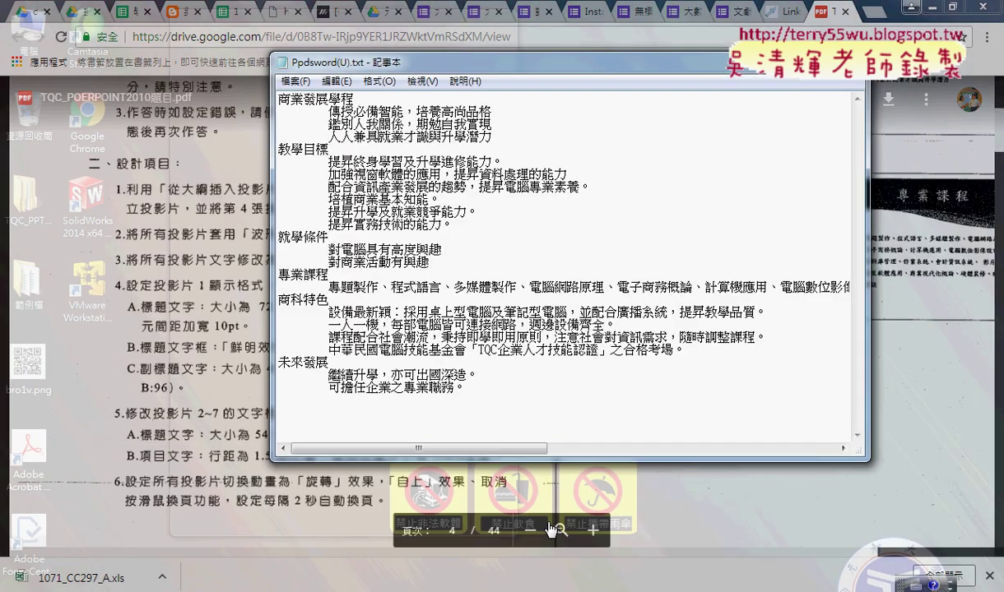
left_click(295, 82)
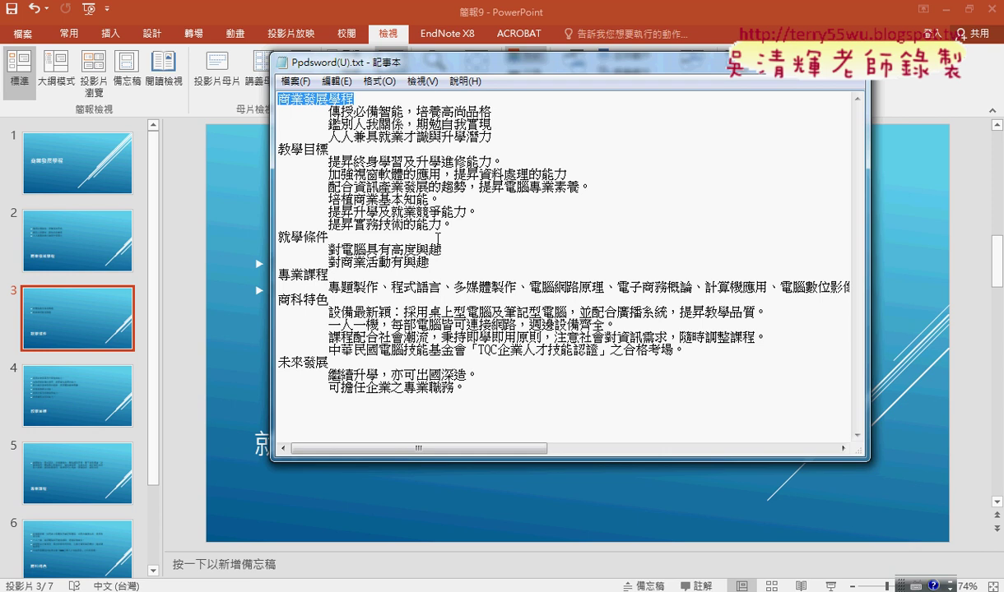
left_click_drag(475, 380, 255, 89)
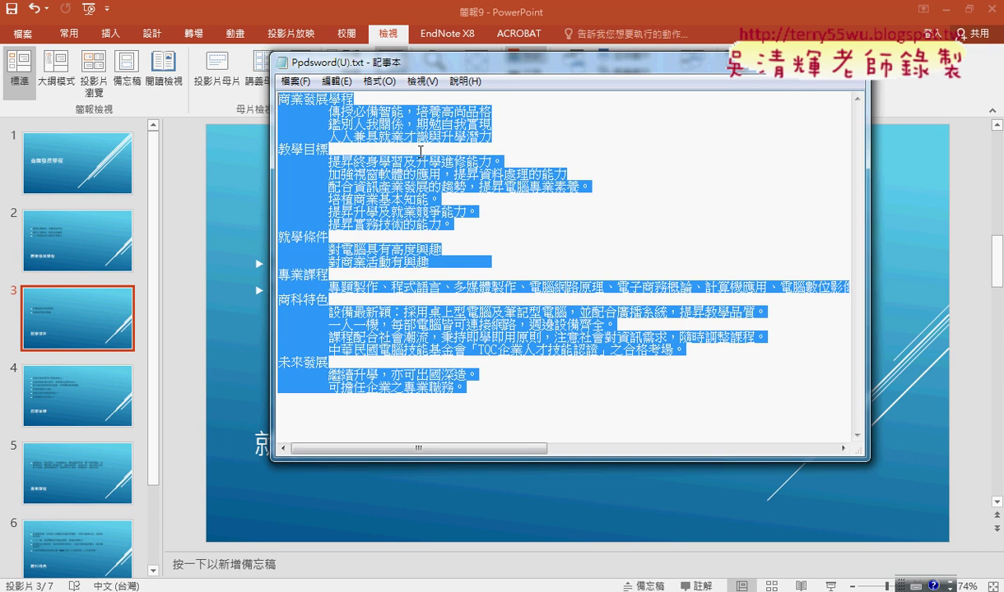
left_click(295, 80)
left_click(316, 153)
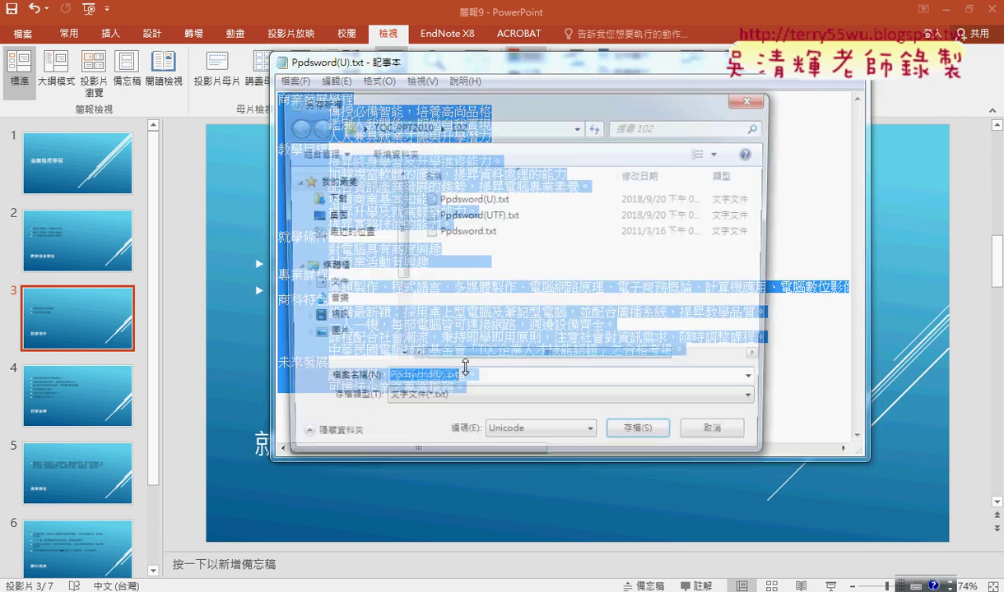
Review the encoding list, highlighting Unicode, then cancel the save without saving
left_click(539, 440)
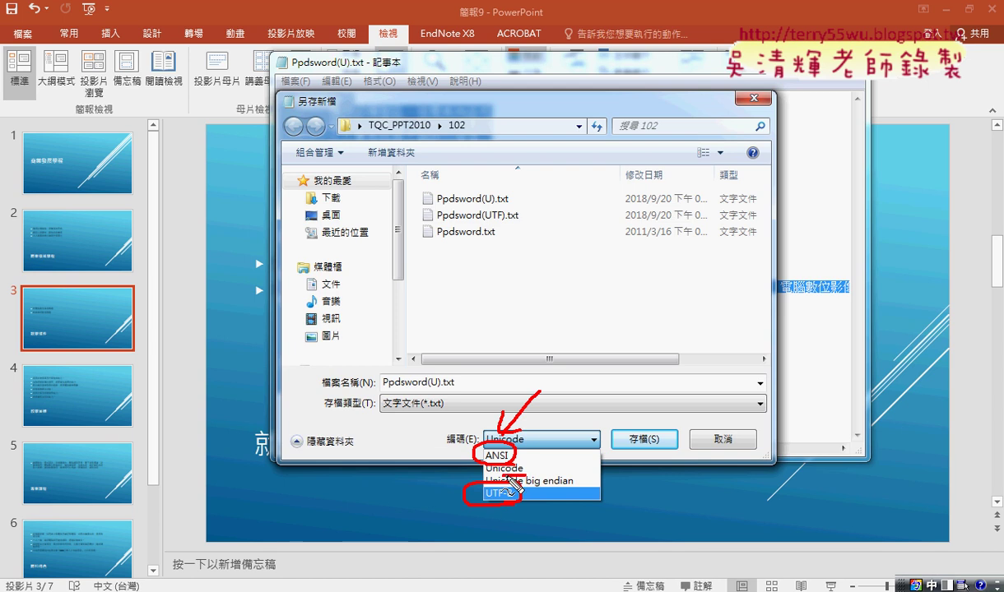
left_click_drag(523, 462, 518, 470)
mouse_move(567, 421)
left_mouse_down()
mouse_move(527, 455)
mouse_move(543, 451)
left_mouse_up()
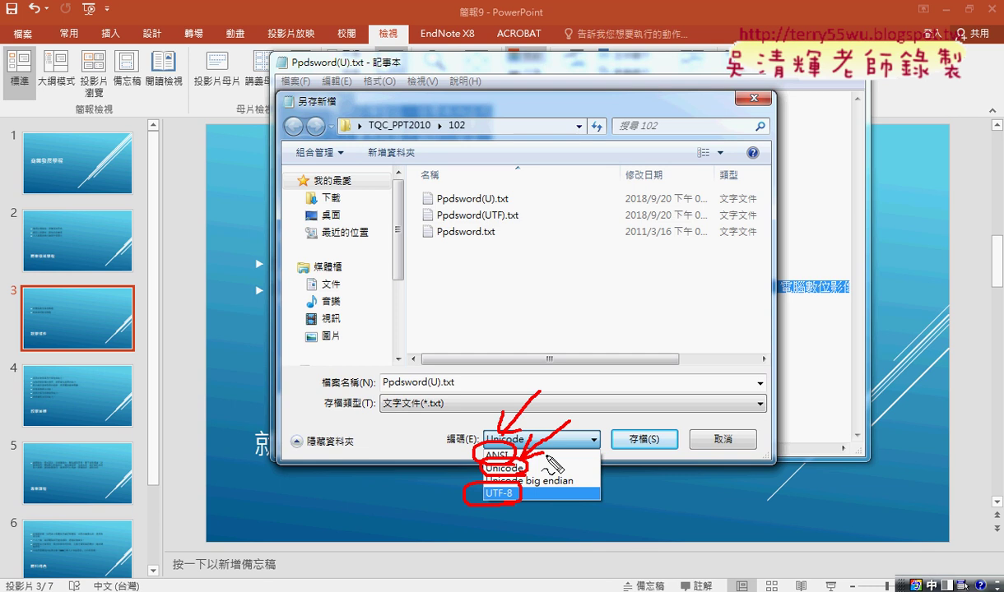
key("Escape")
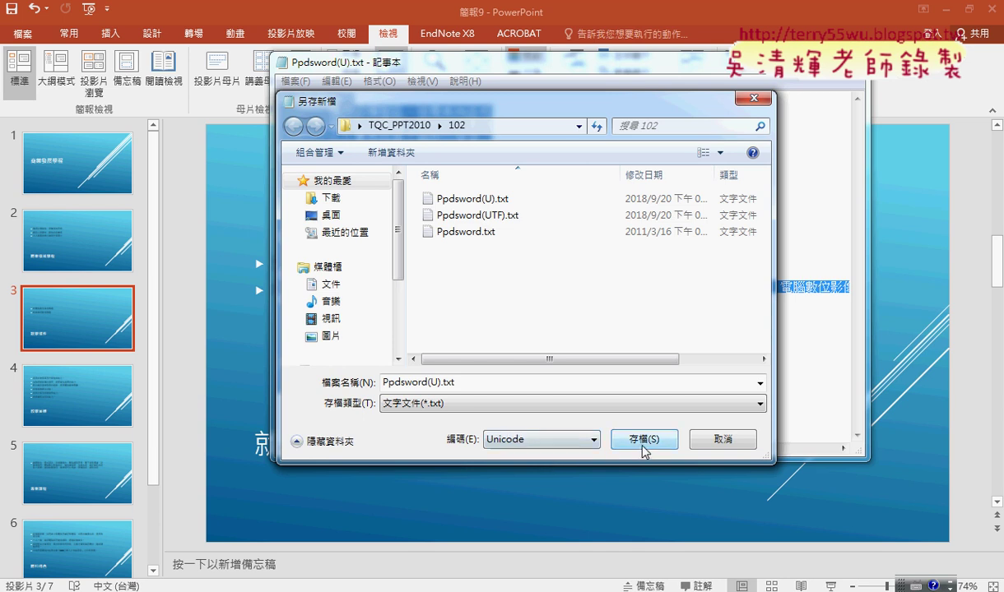
left_click(708, 440)
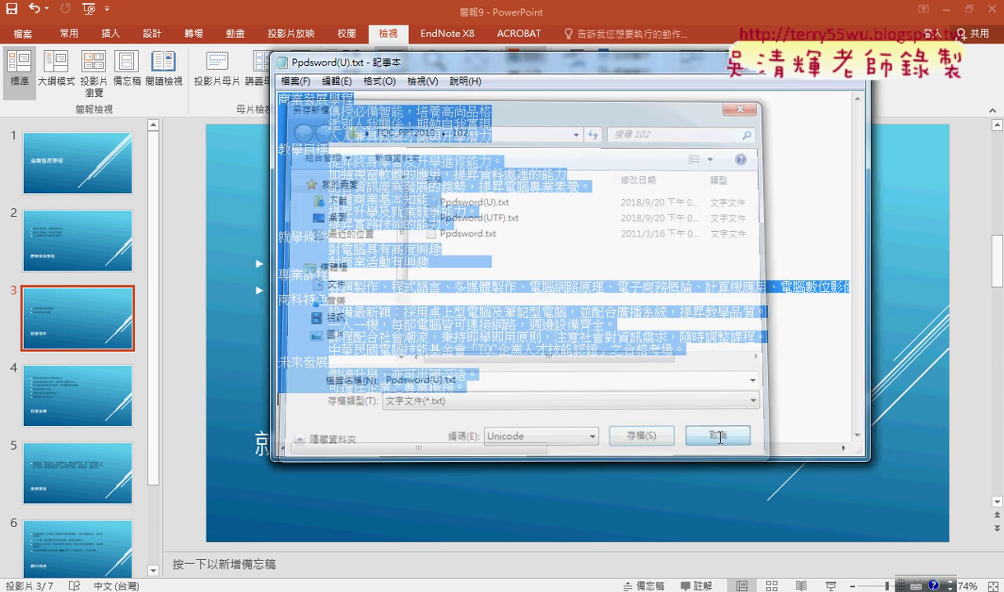
Drag the 教學目標 slide from position 4 to the end, making it slide 7
key("alt+Tab")
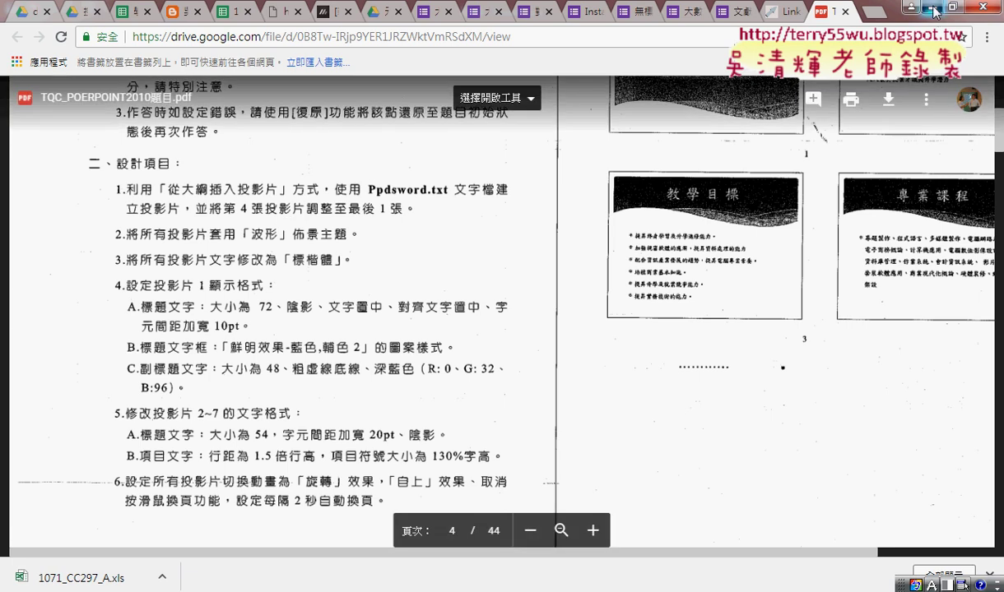
key("alt+Tab")
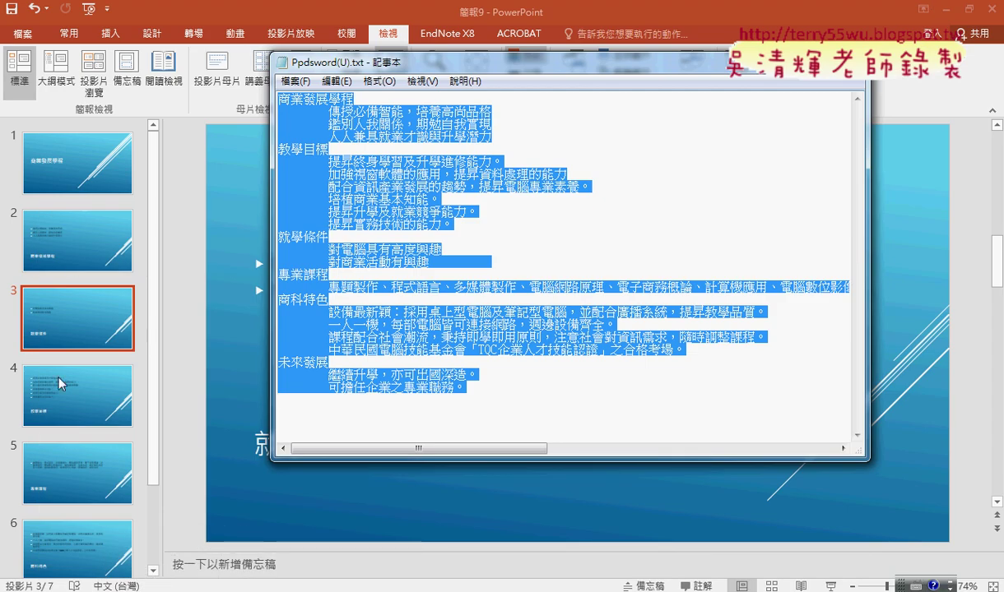
left_click(57, 383)
left_click(84, 406)
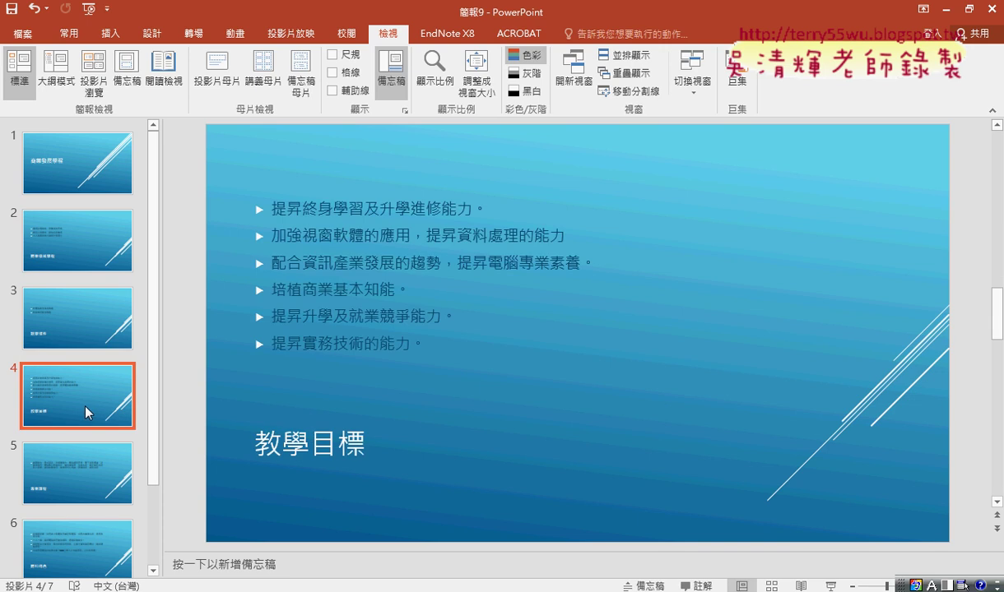
scroll(86, 407, "down", 2)
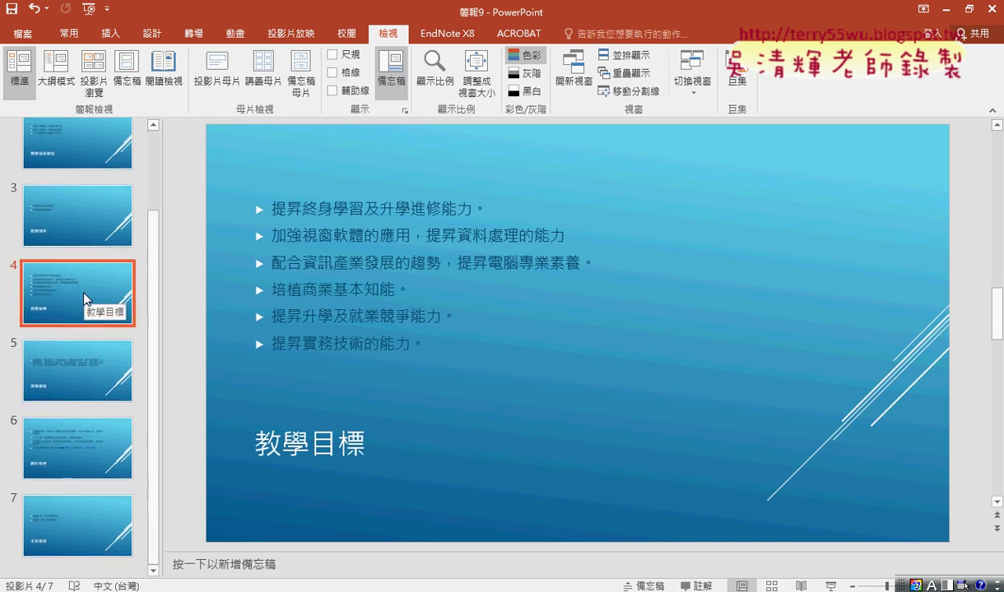
mouse_move(85, 298)
left_mouse_down()
mouse_move(72, 558)
mouse_move(81, 538)
left_mouse_up()
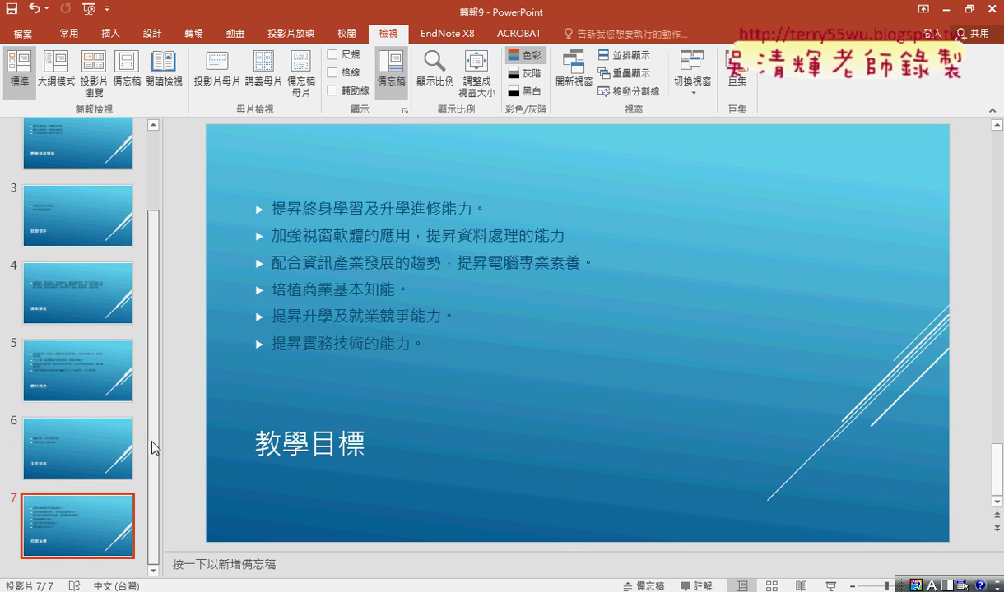
left_click_drag(152, 444, 165, 222)
left_click(148, 34)
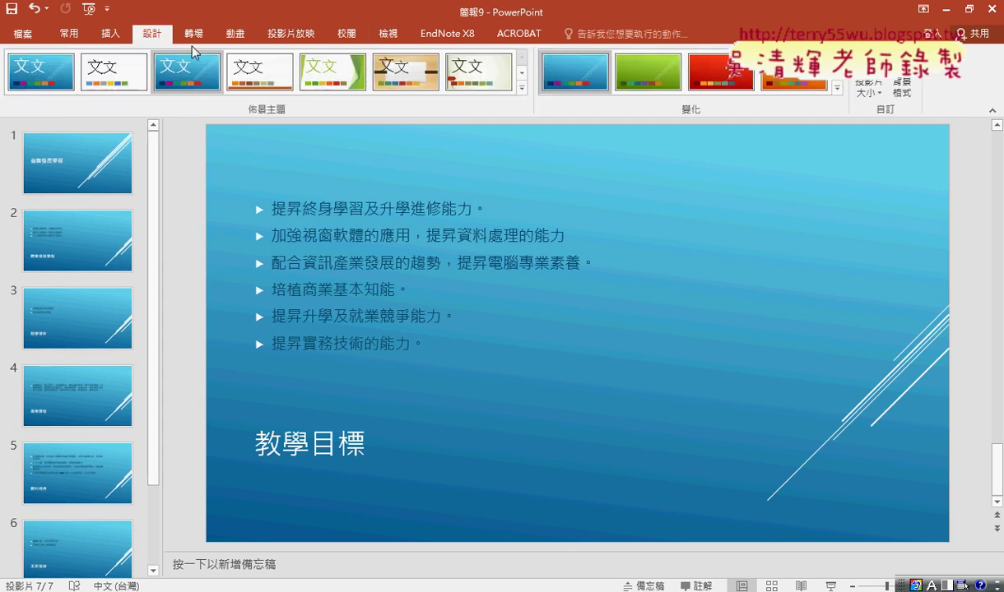
Reapply the 切割線 theme, check the task PDF, and scroll back to slide 1
left_click(519, 100)
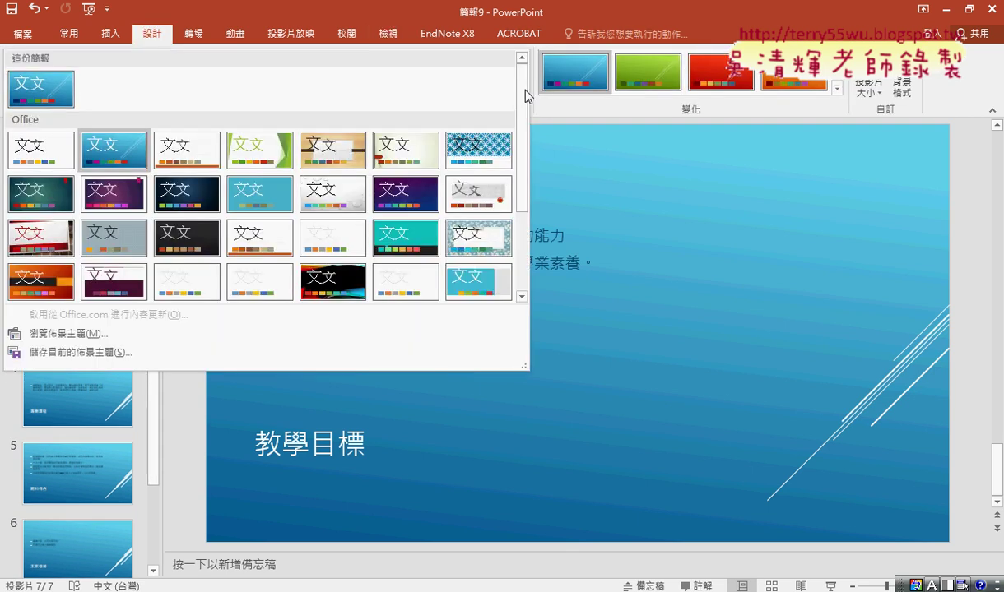
left_click_drag(523, 156, 530, 261)
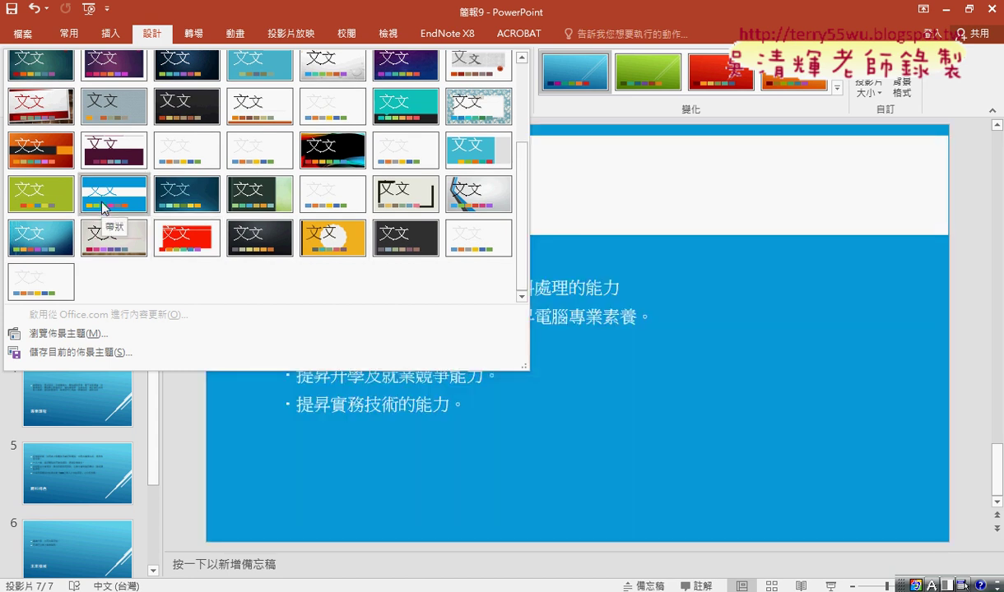
scroll(105, 209, "up", 3)
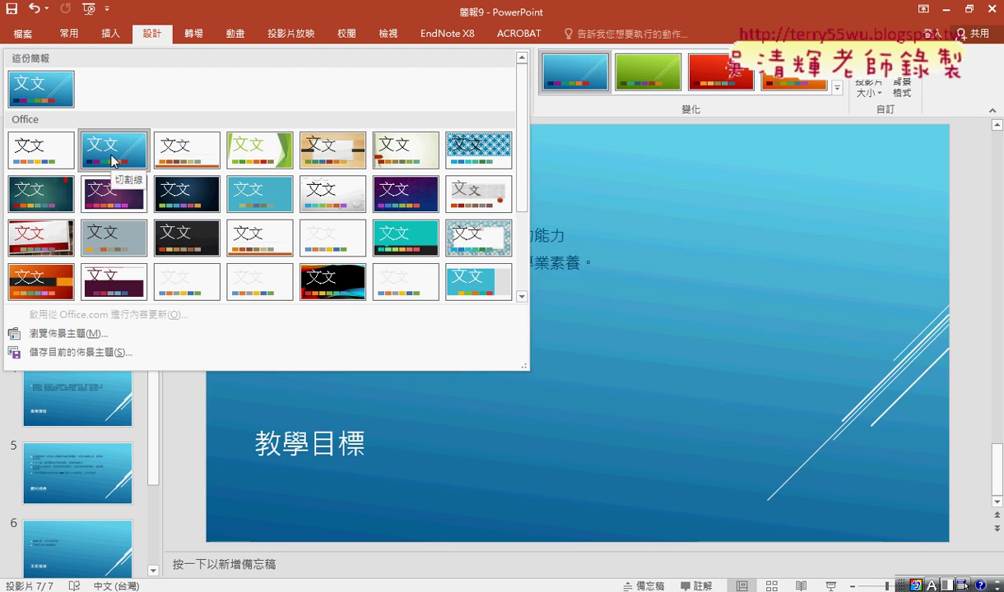
left_click(112, 160)
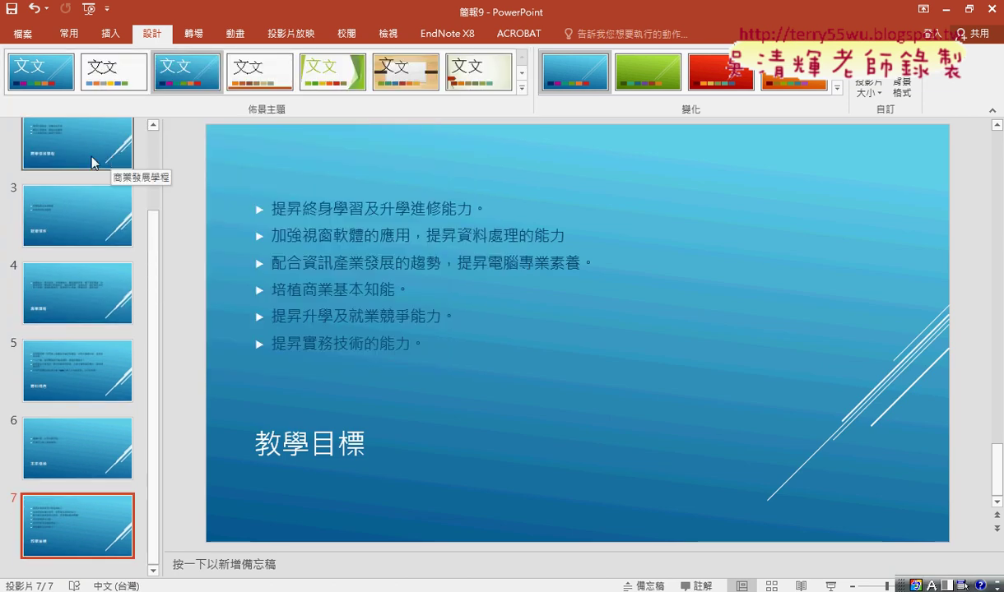
key("alt+Tab")
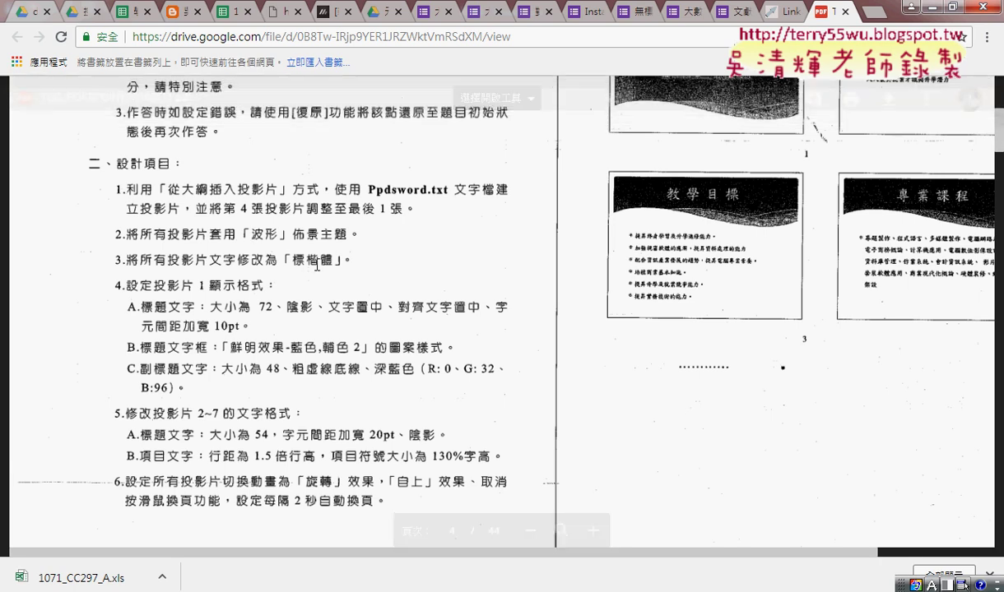
key("alt+Tab")
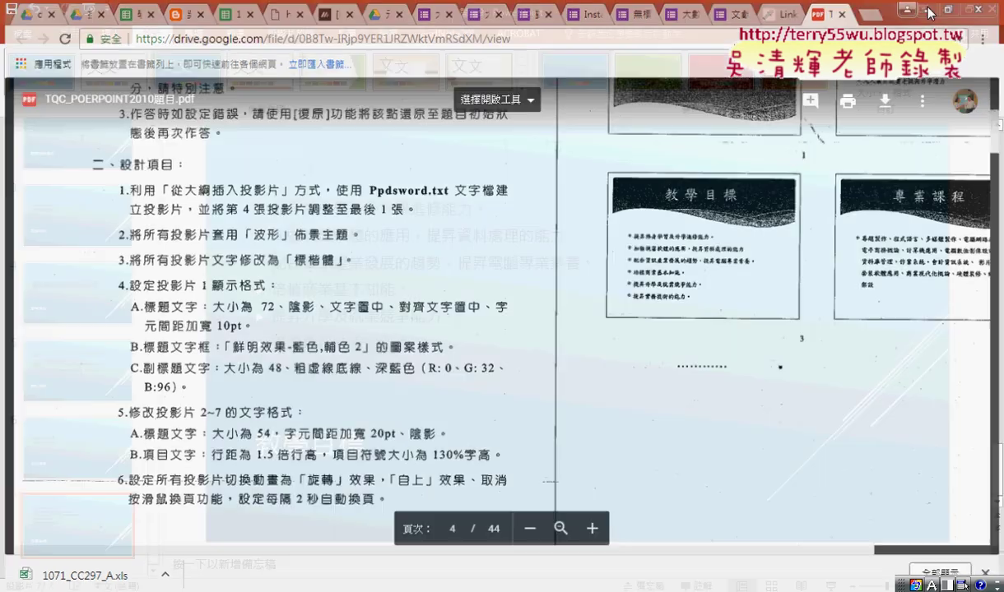
scroll(109, 245, "up", 3)
Type the subtitle 簡報人：XXX into slide 1's subtitle placeholder
left_click(96, 180)
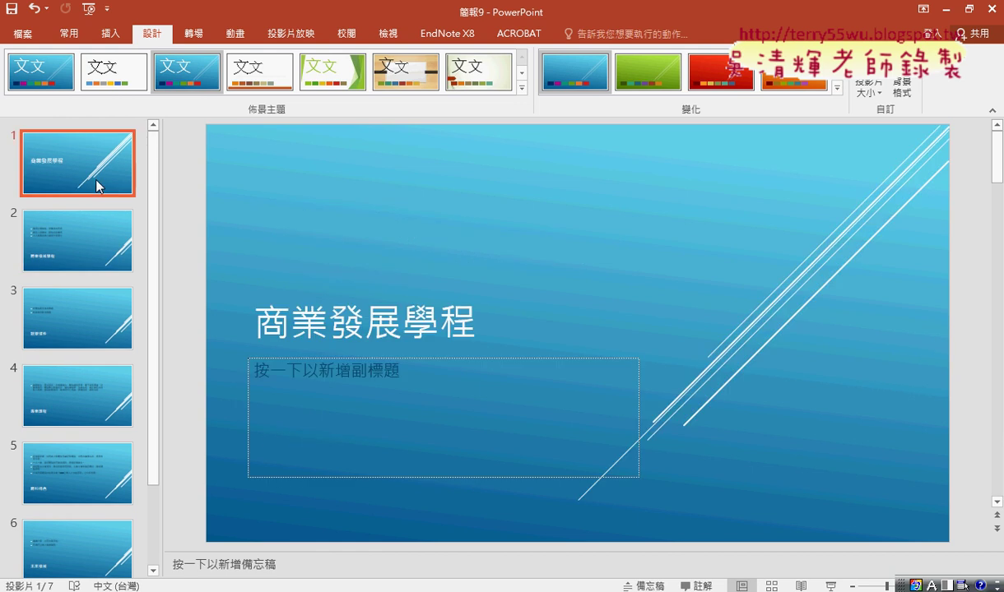
left_click(72, 235)
left_click(73, 168)
left_click(72, 241)
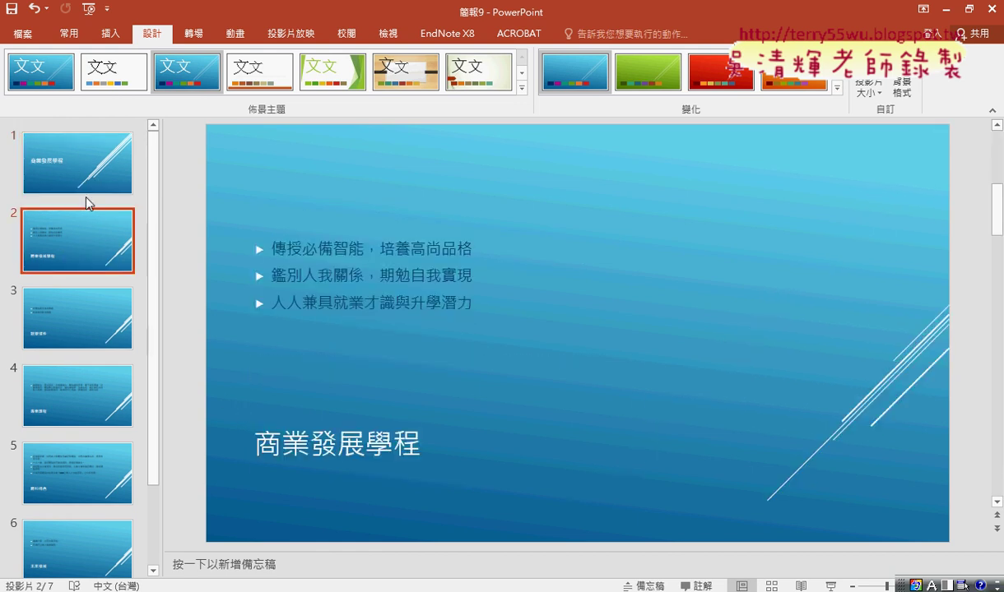
left_click(76, 167)
left_click(316, 369)
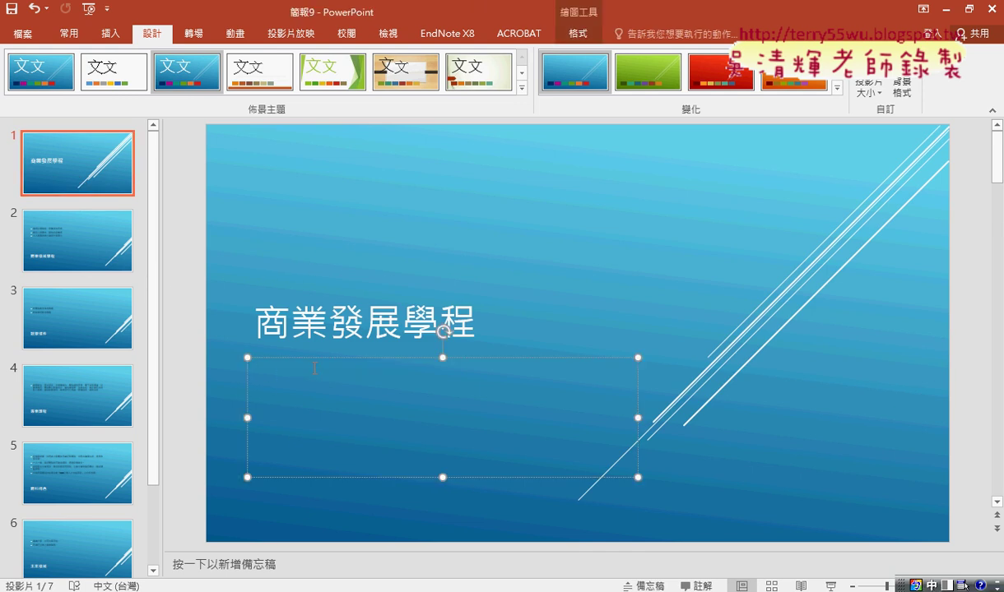
type("ㄐㄧㄢ")
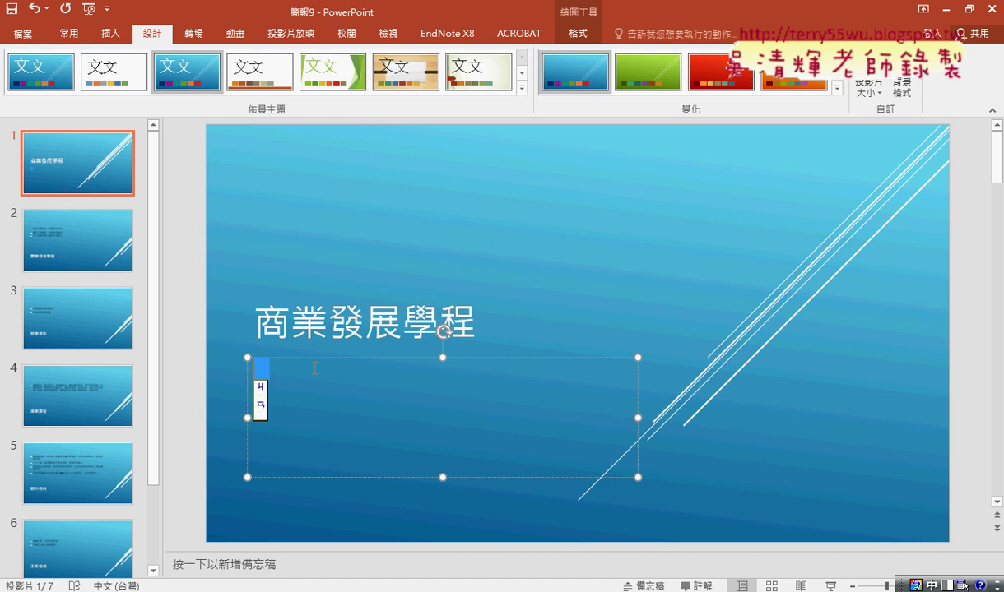
type("簡報人")
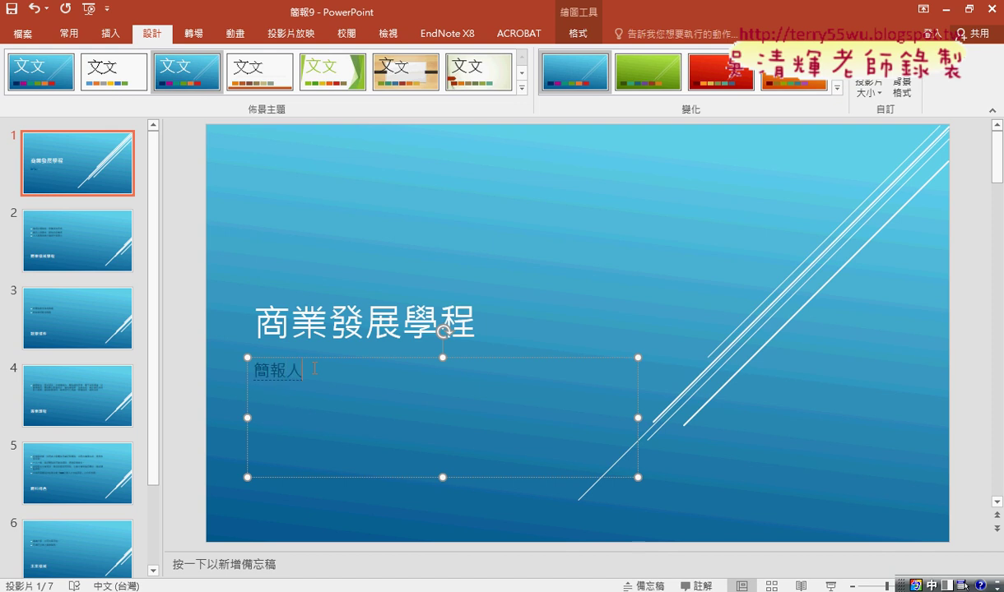
type("：")
key("alt+shift")
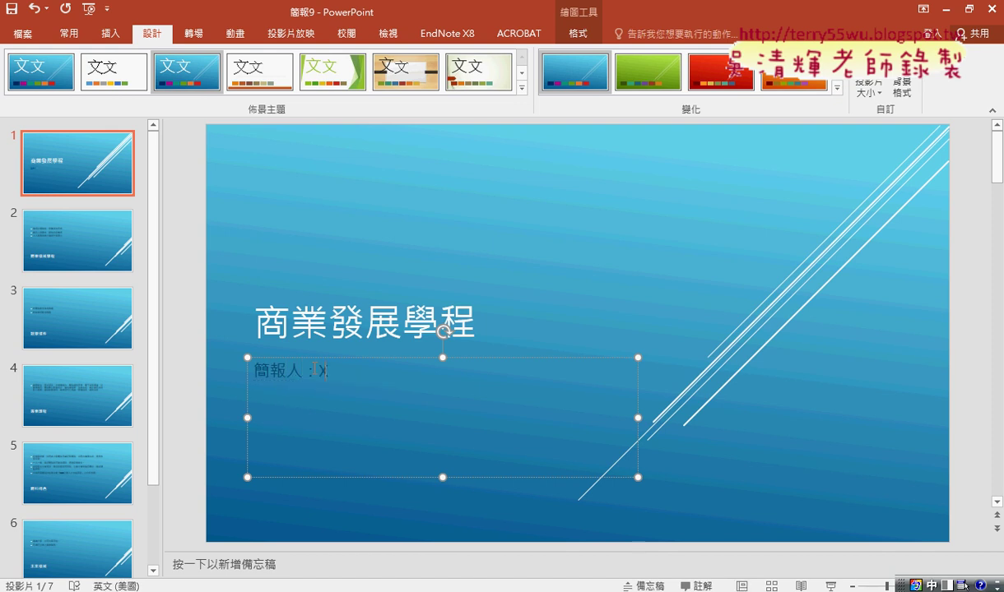
type("XXX")
Review slide 1's title and subtitle text, then return to the task PDF
left_click_drag(358, 395, 320, 372)
left_click(397, 382)
left_click(697, 274)
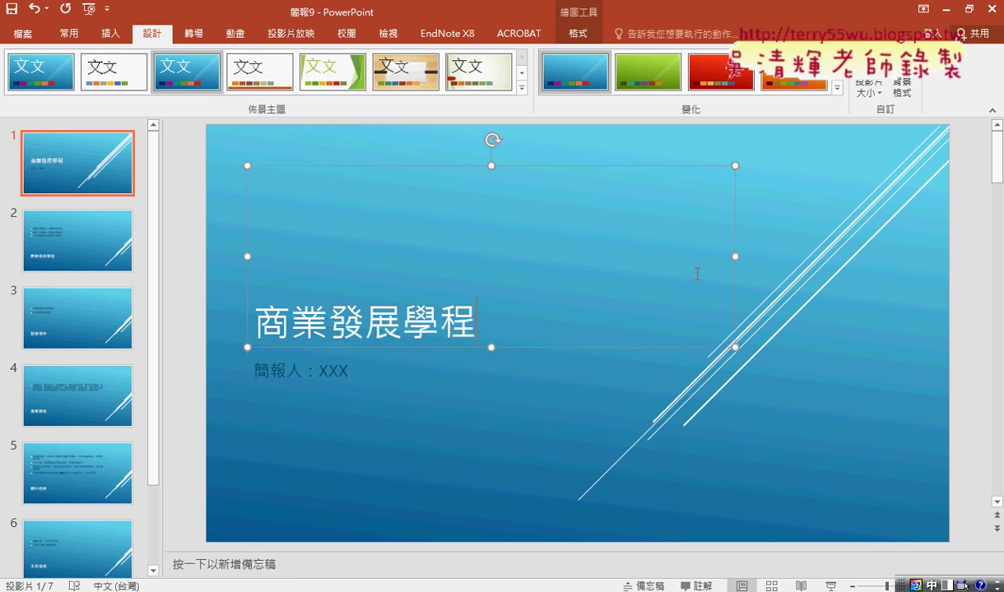
left_click(424, 396)
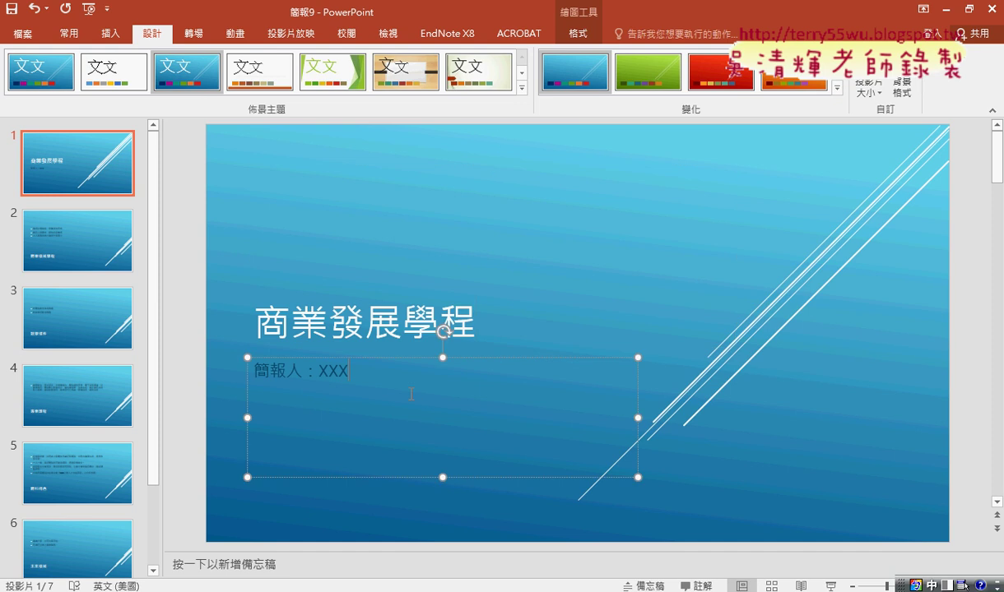
left_click(49, 228)
left_click(63, 166)
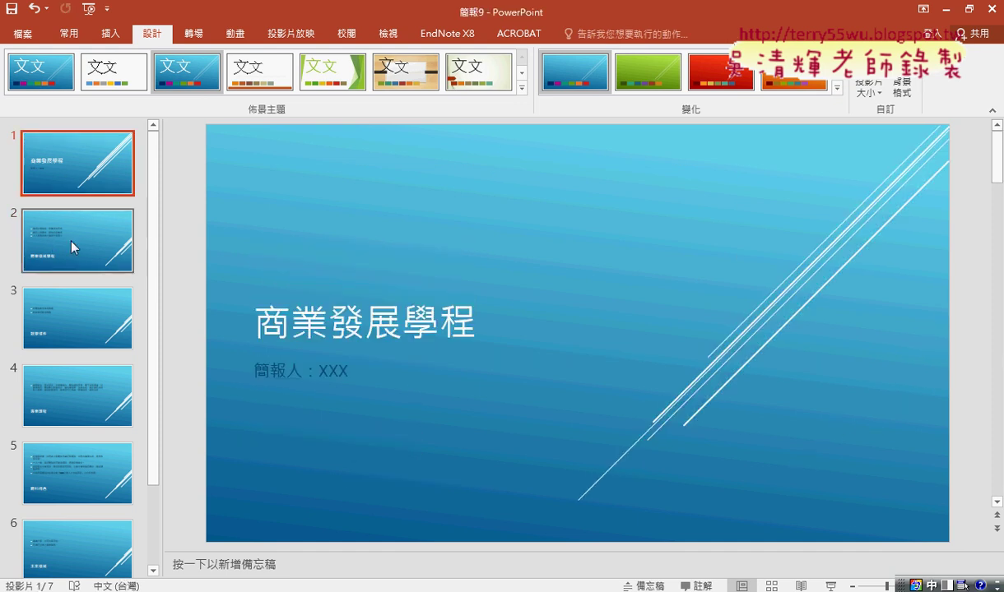
scroll(72, 247, "down", 3)
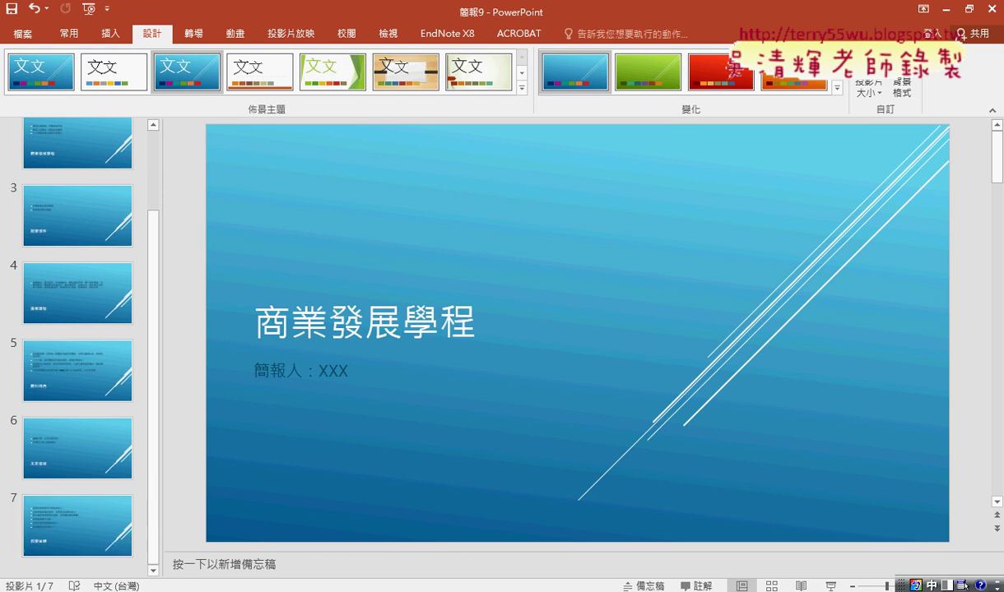
key("alt+Tab")
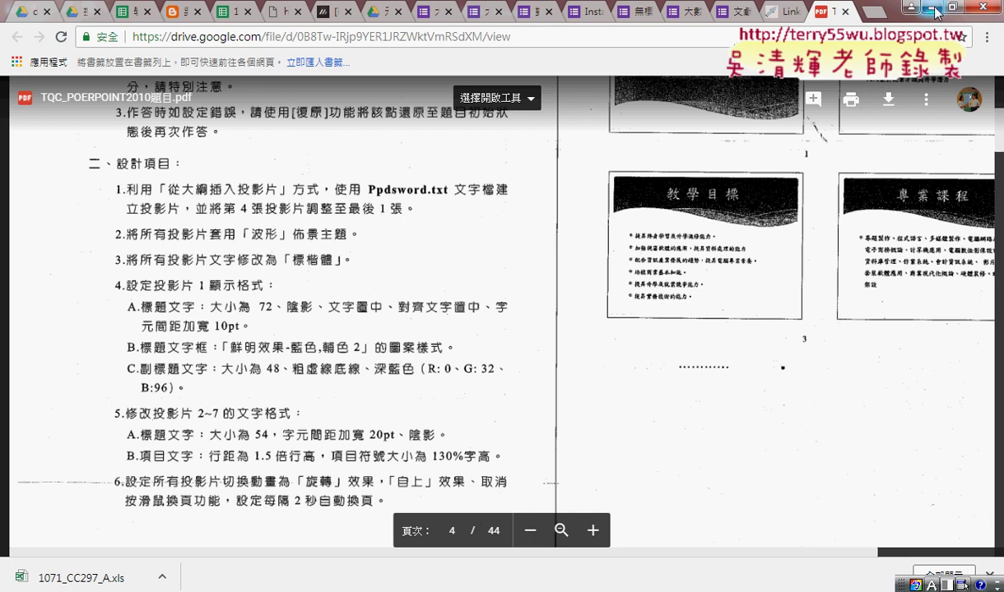
Back in PowerPoint, check the fonts of slide 1's title and 簡報人：XXX subtitle
left_click(910, 7)
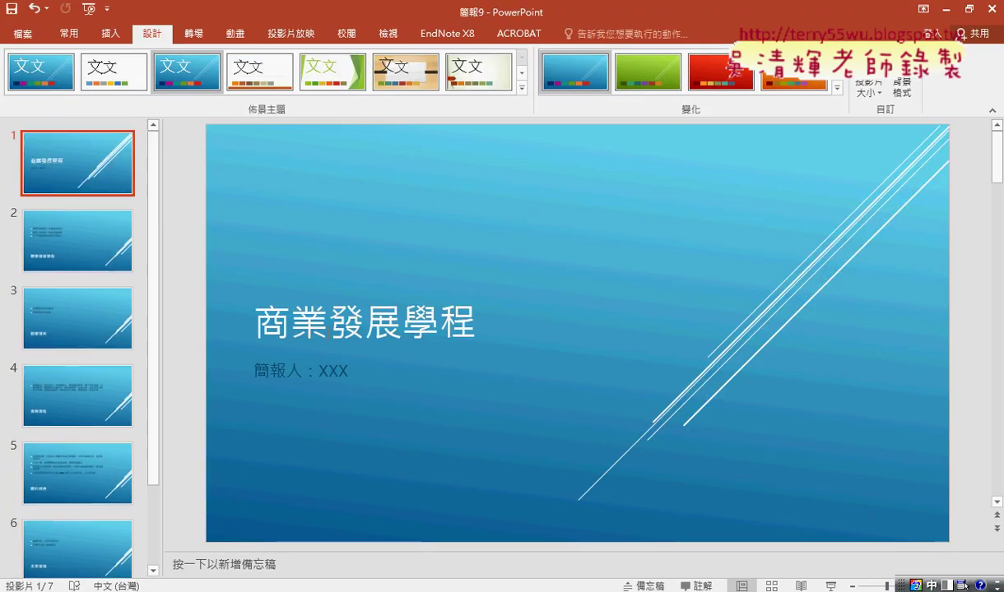
left_click(348, 174)
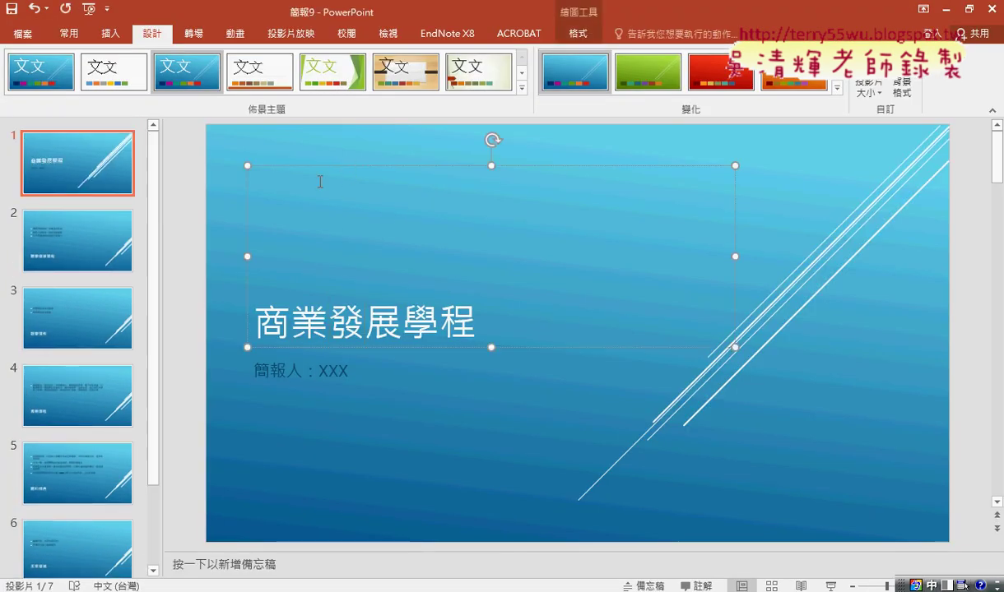
left_click(73, 37)
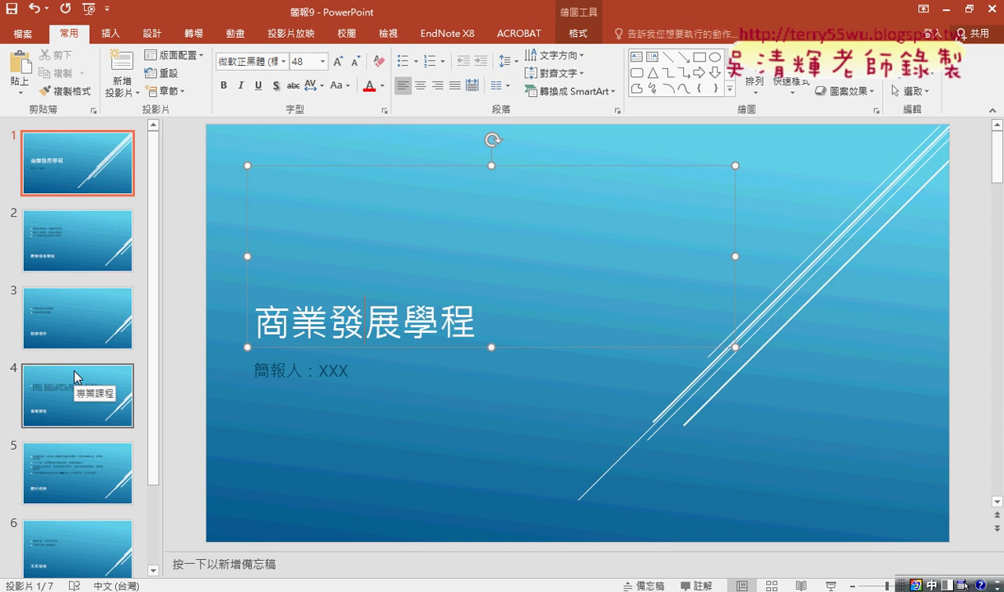
left_click(321, 369)
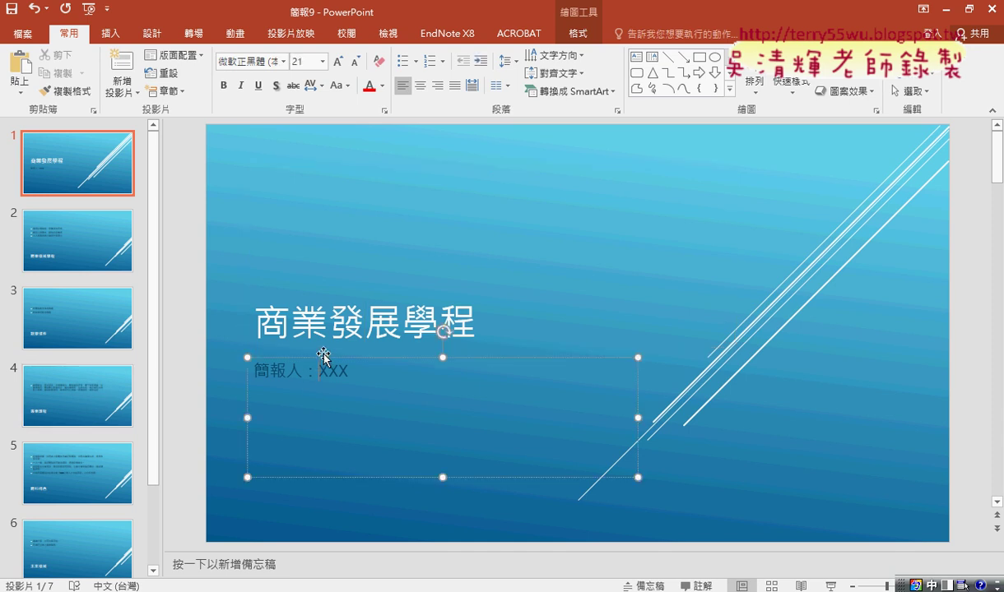
left_click(326, 360)
left_click(331, 321)
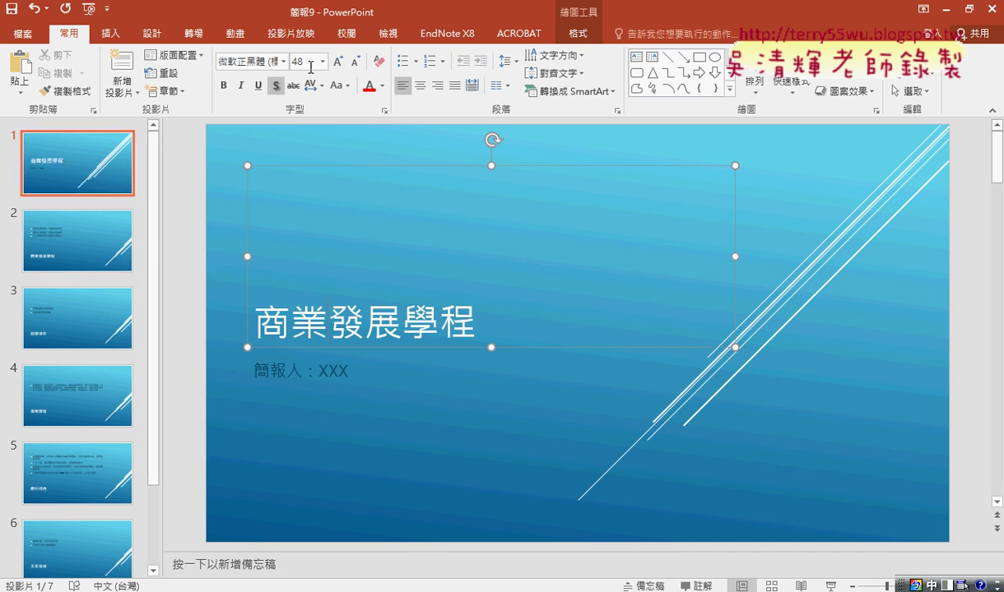
On the View (檢視) tab, point out the Outline View option while staying in Normal view
left_click(387, 35)
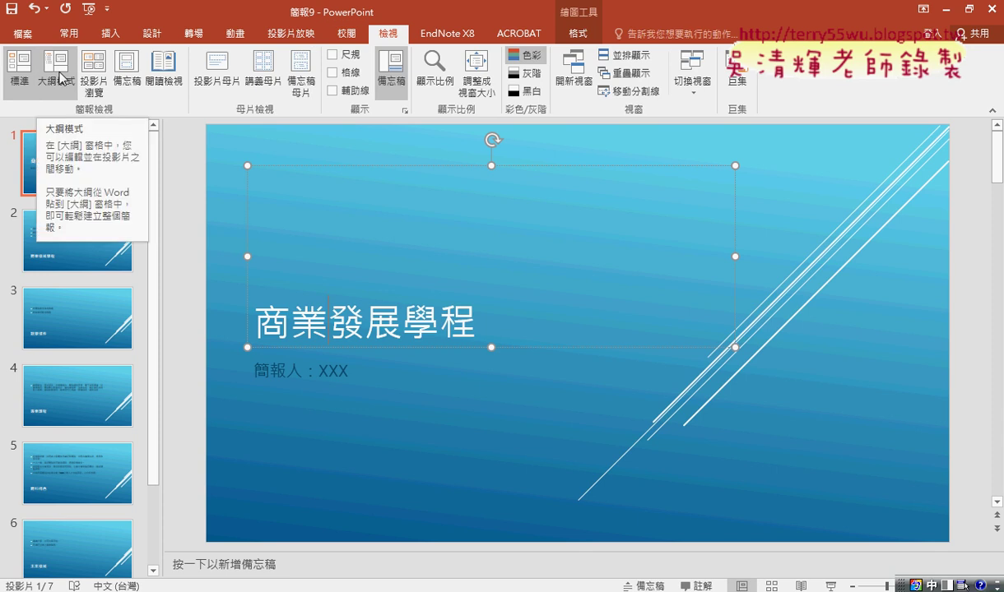
left_click(16, 76)
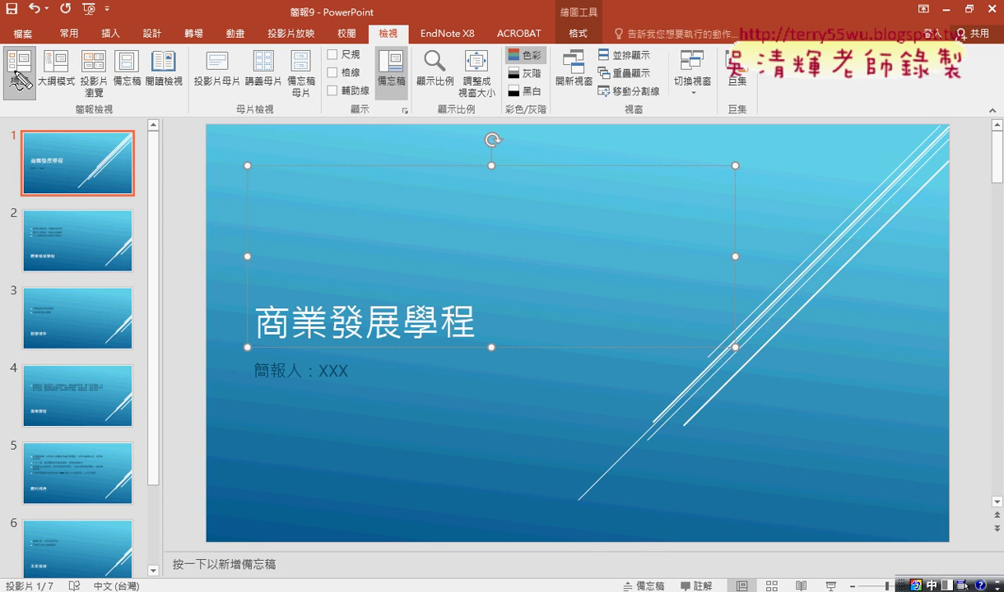
left_click_drag(33, 116, 66, 121)
left_click_drag(381, 27, 396, 45)
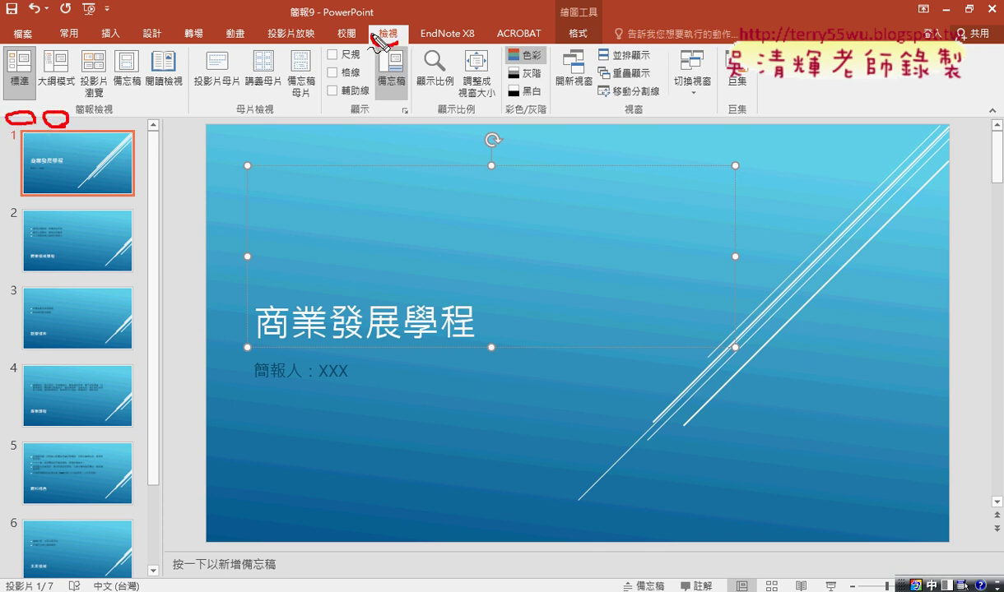
left_click_drag(72, 81, 60, 90)
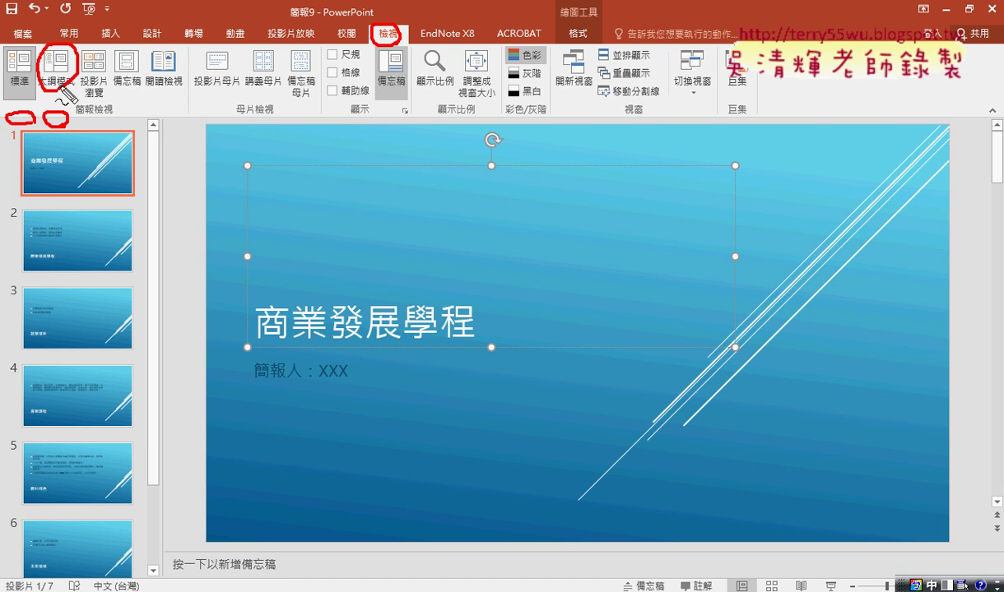
Switch to Outline View (大綱模式) and select all text in the outline pane
key("Escape")
left_click(60, 83)
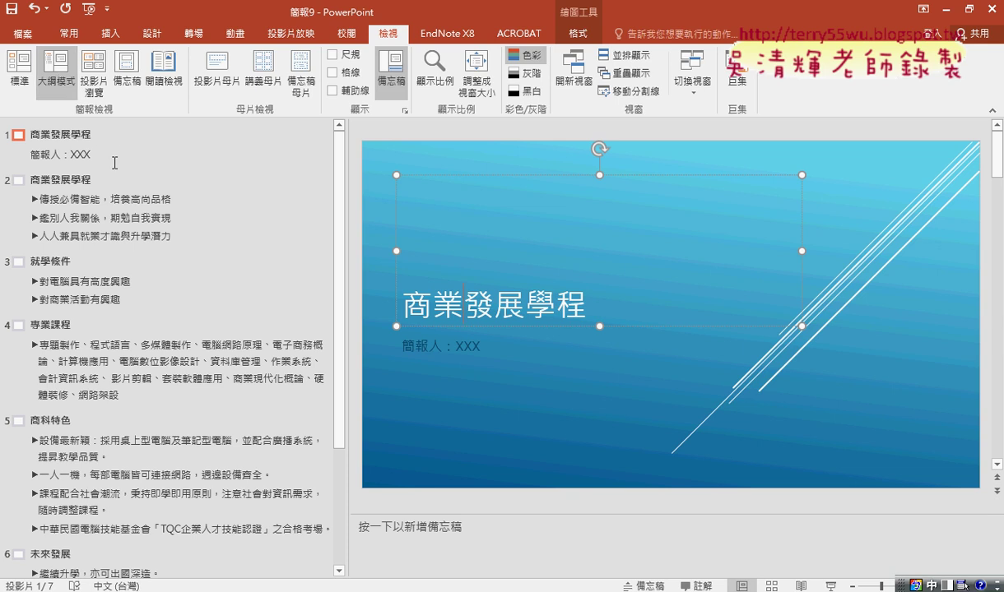
left_click(113, 153)
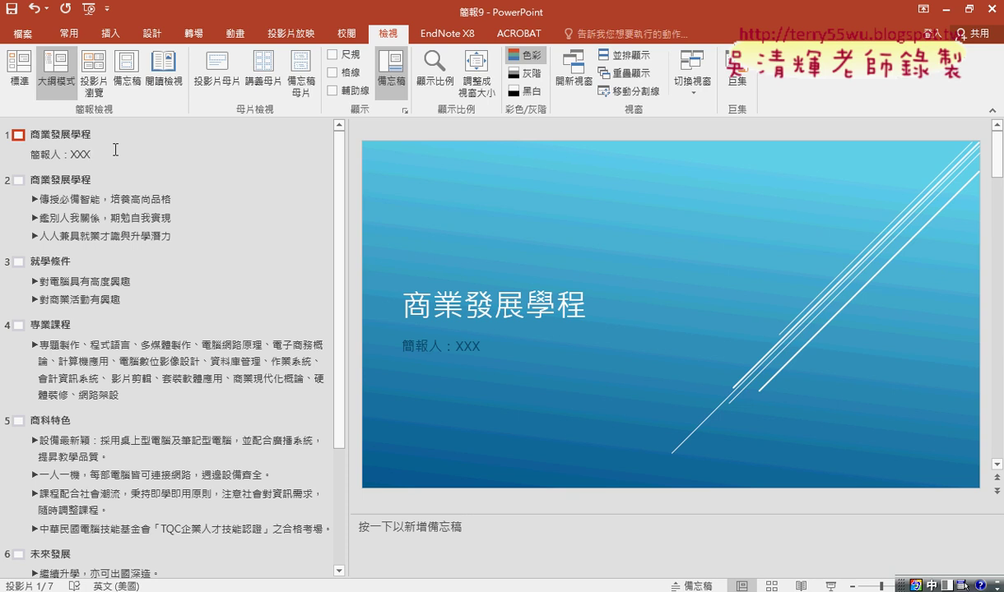
key("ctrl+a")
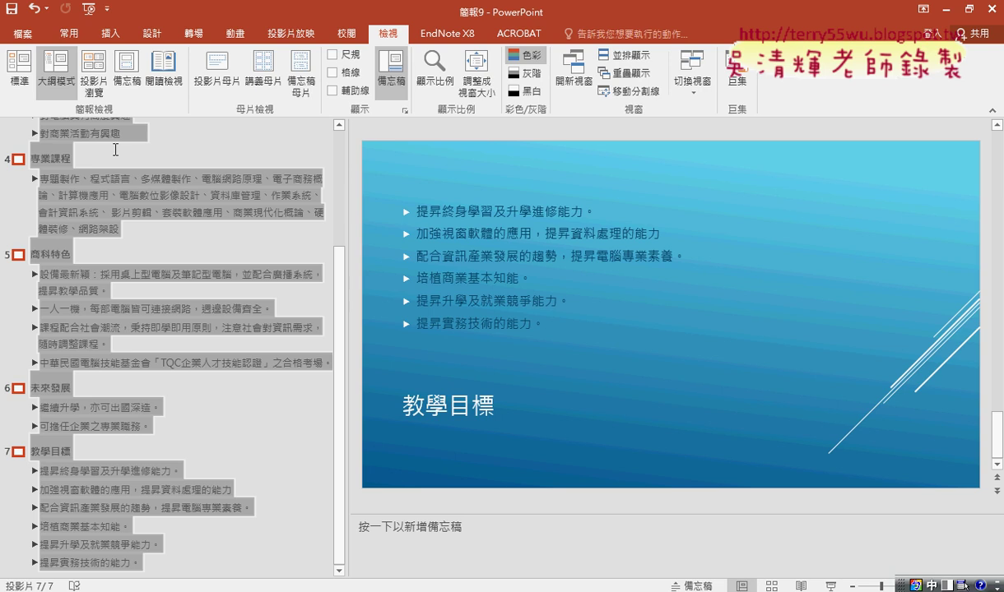
Show the Home tab's Select > Select All option, marking it for viewers
left_click(68, 34)
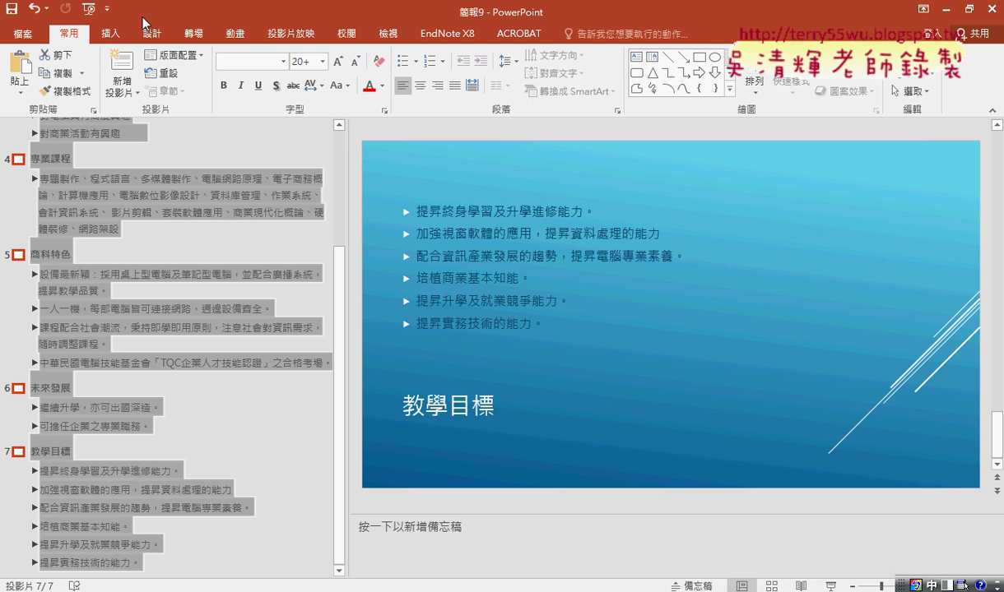
left_click(919, 99)
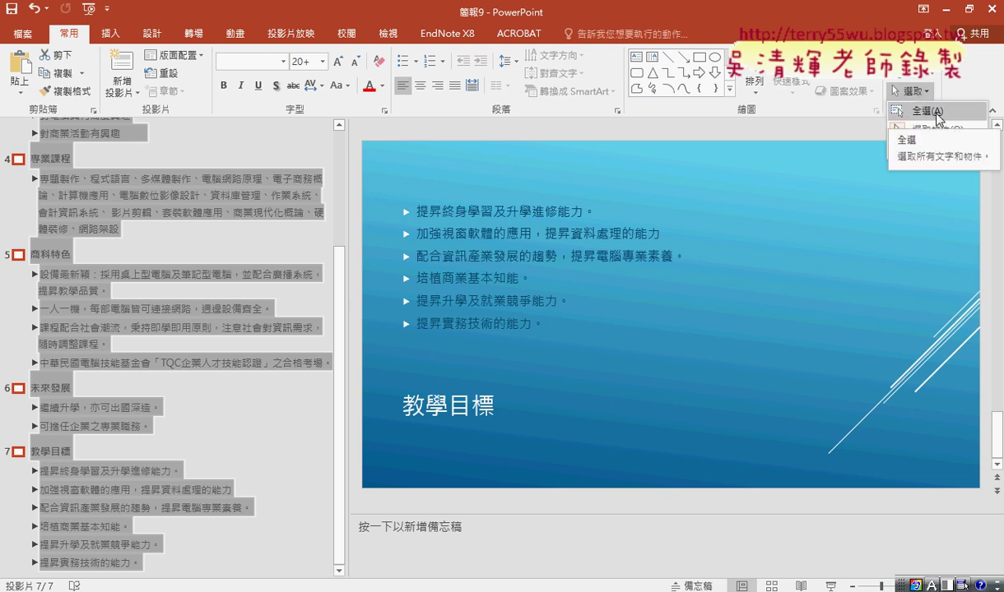
left_click(920, 92)
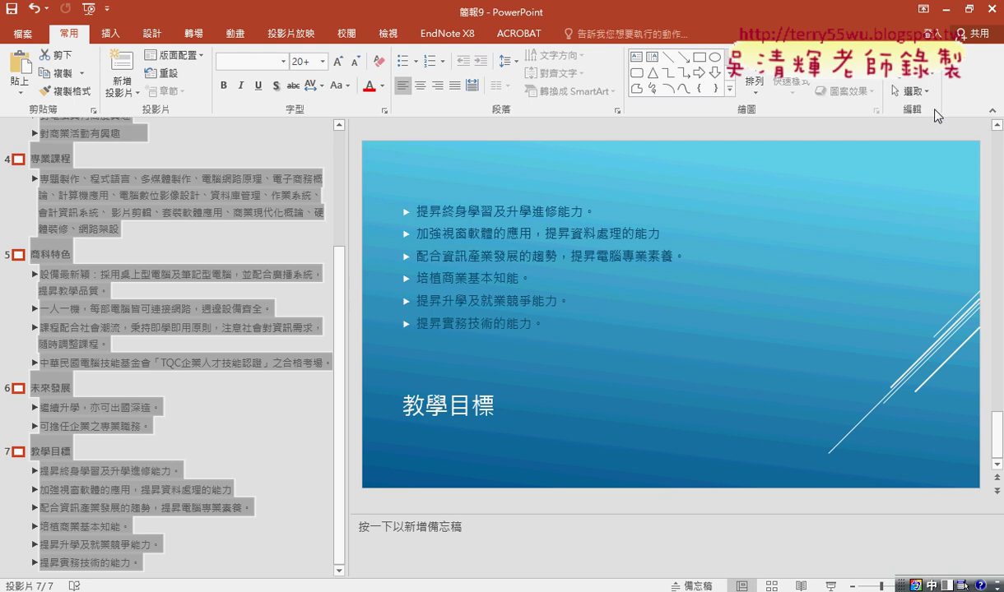
left_click(919, 94)
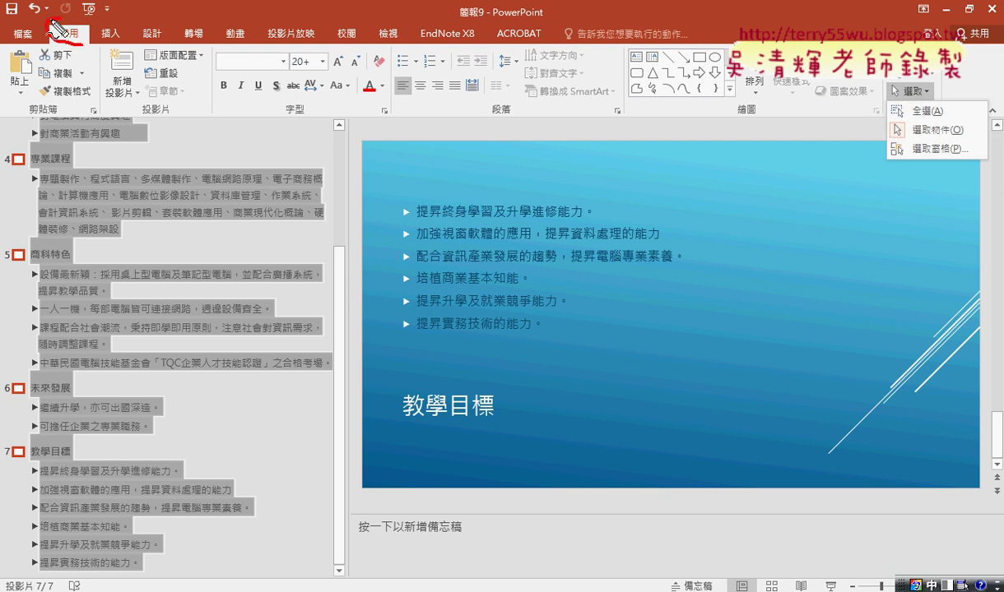
left_click_drag(55, 27, 85, 24)
left_click_drag(896, 85, 917, 121)
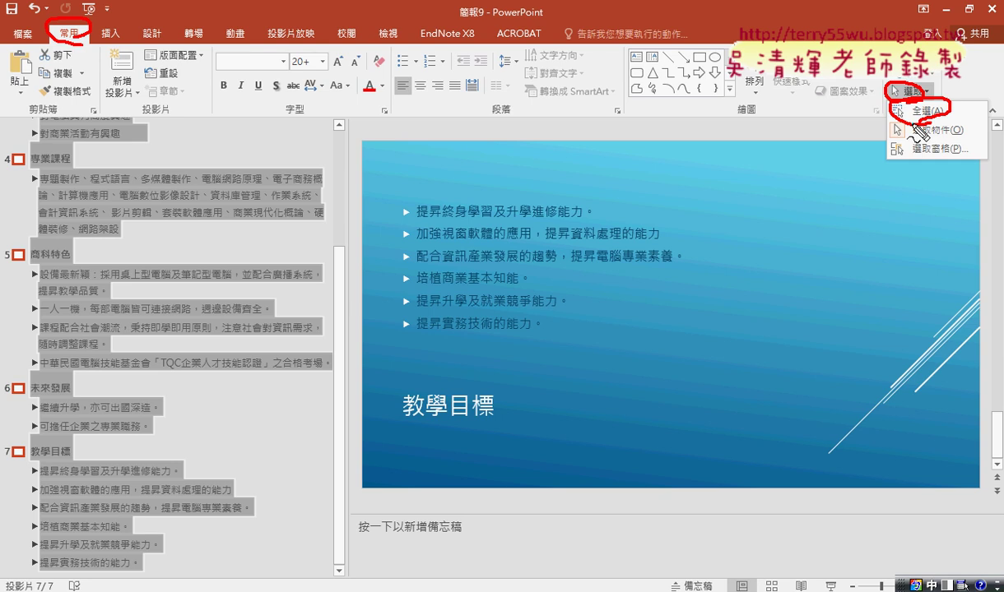
key("Escape")
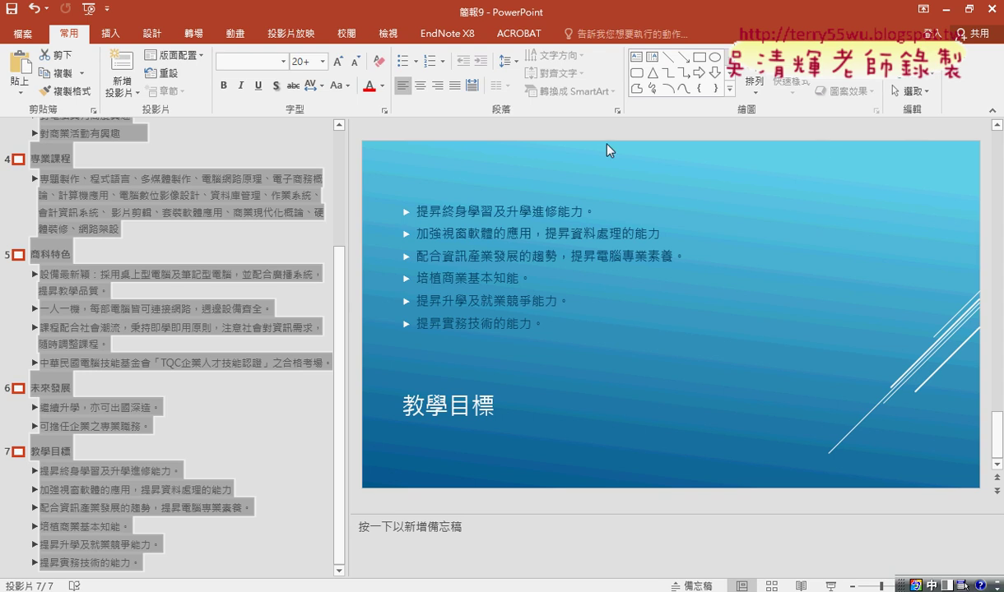
Apply the 標楷體 font to all of slide 7's text
left_click(283, 62)
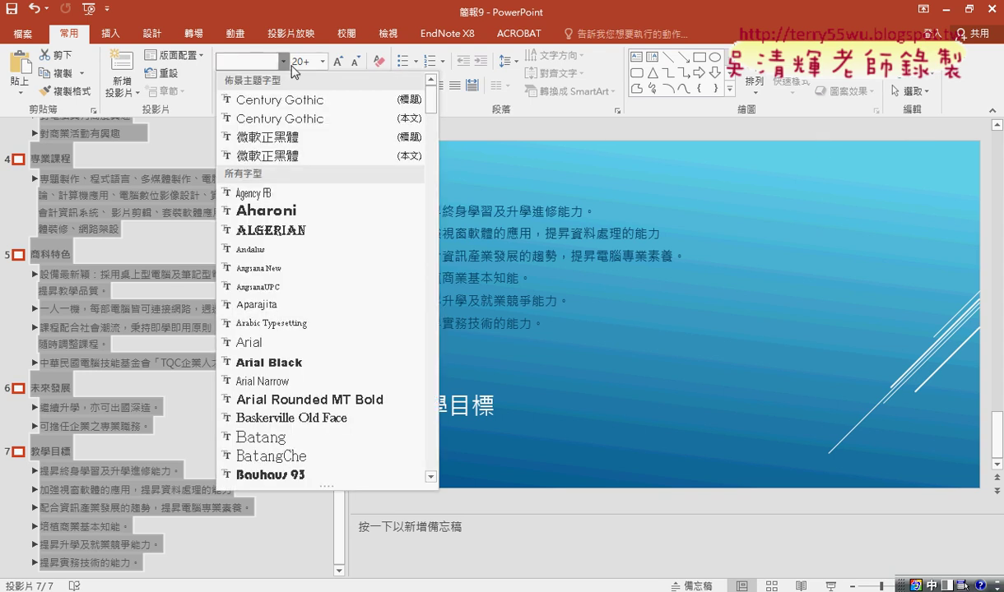
left_click_drag(434, 99, 436, 457)
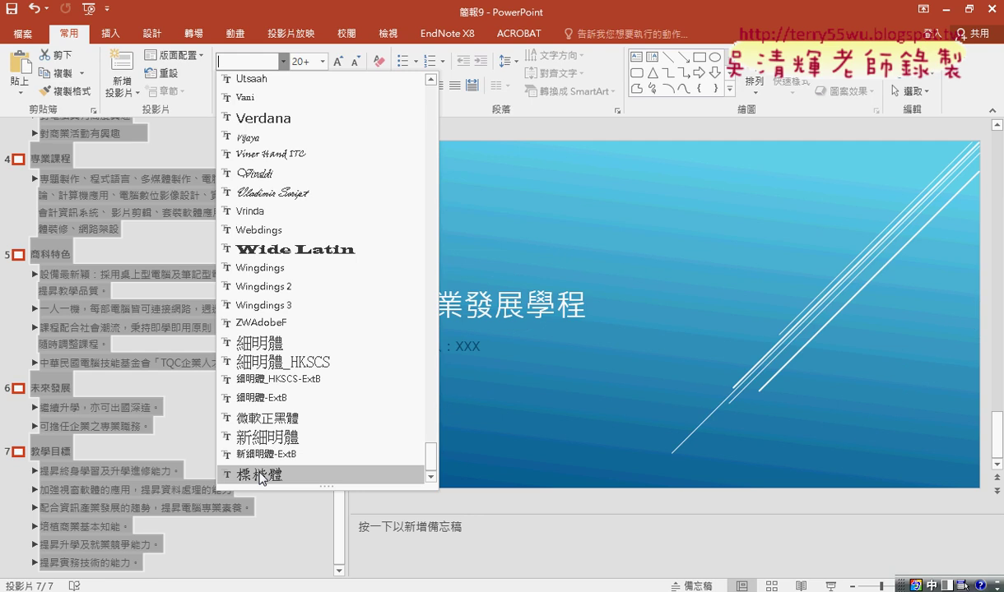
left_click(262, 475)
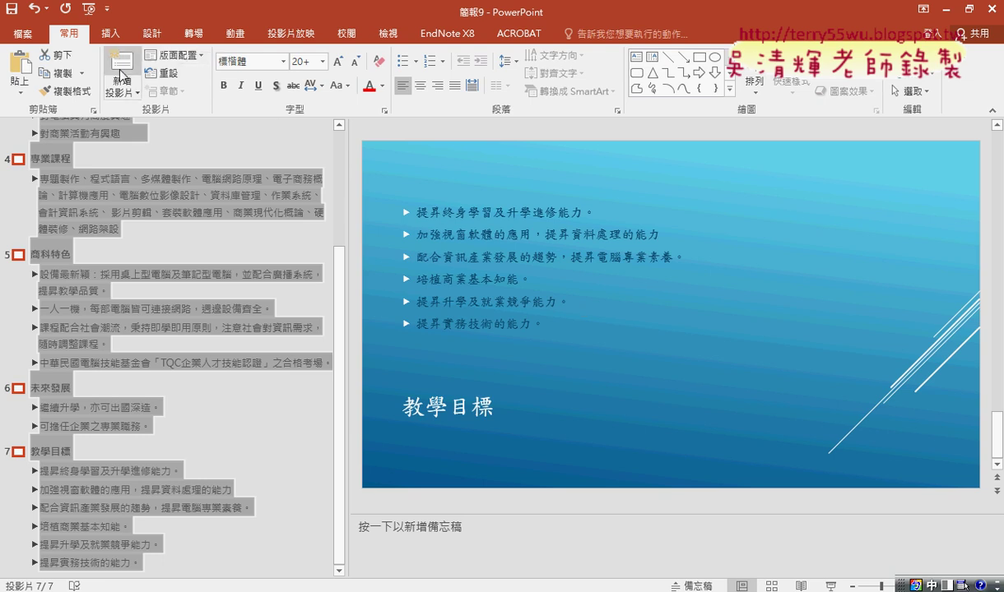
Bring up the TQC_POERPOINT2010題目.pdf window and review page 4's slide formatting requirements
mouse_move(113, 583)
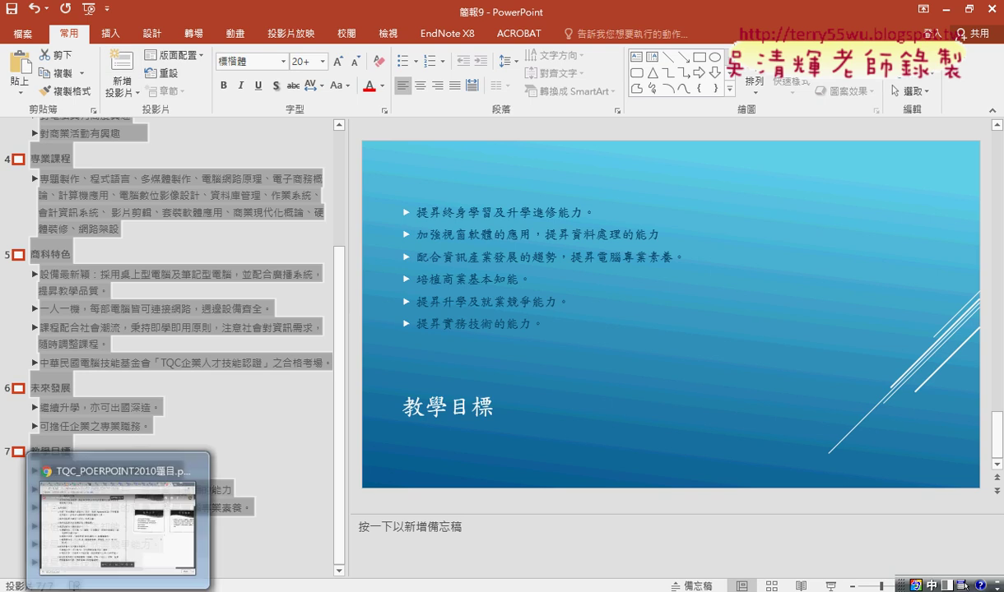
left_click(122, 509)
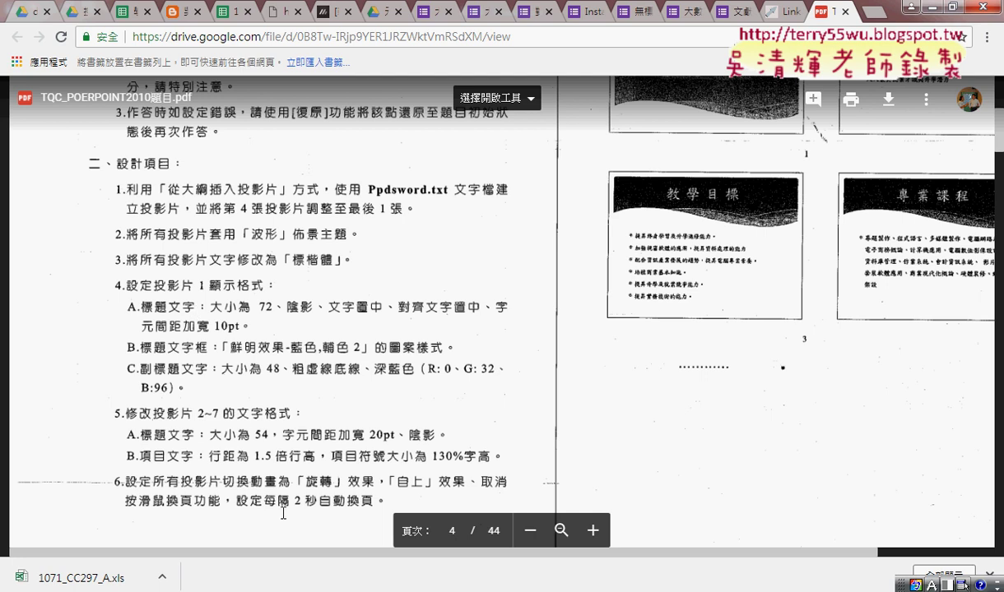
mouse_move(284, 585)
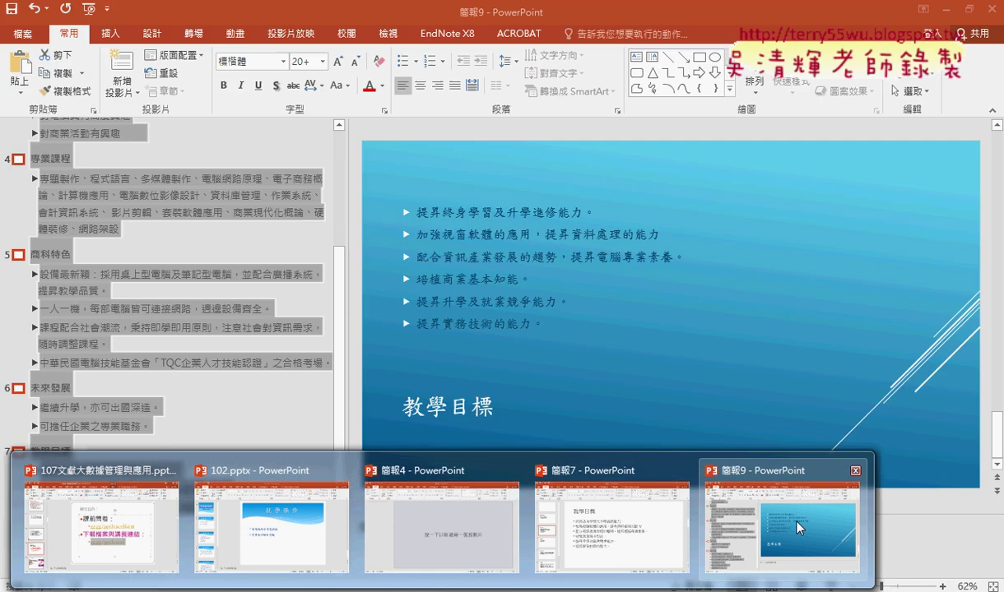
Return to 簡報9 and switch it to Normal view with slide thumbnails
left_click(797, 527)
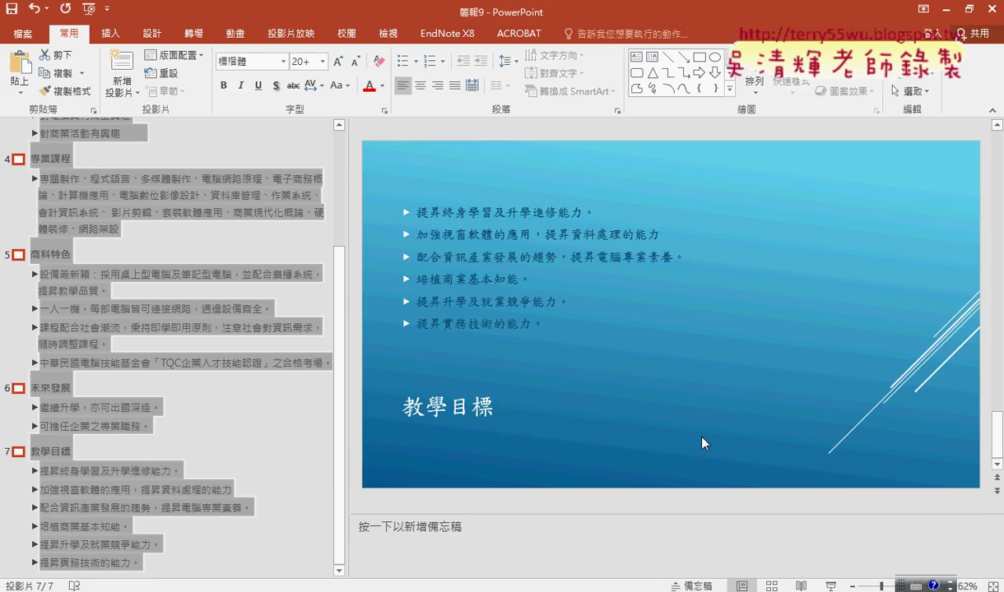
scroll(322, 276, "up", 5)
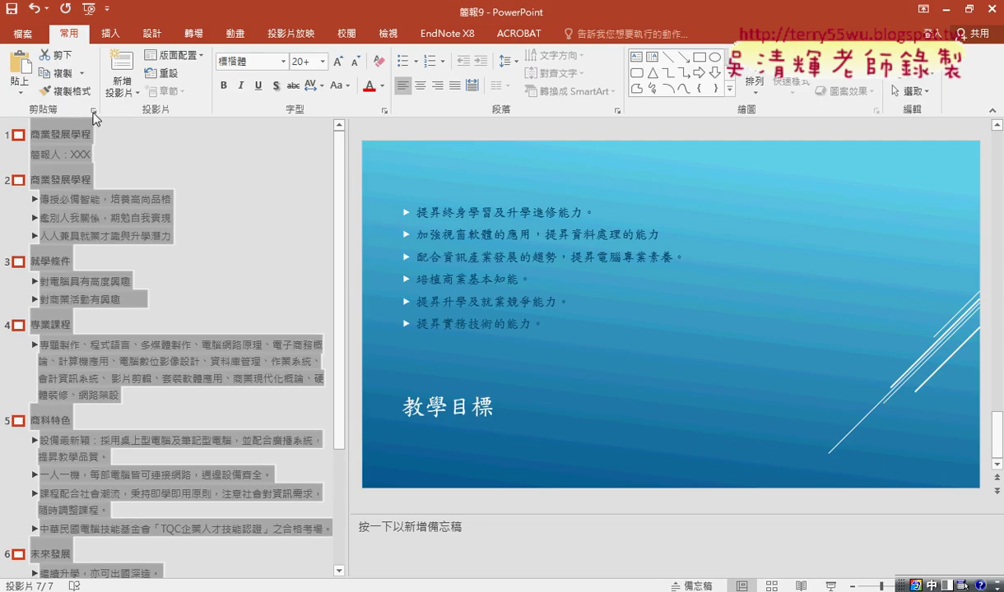
left_click(347, 34)
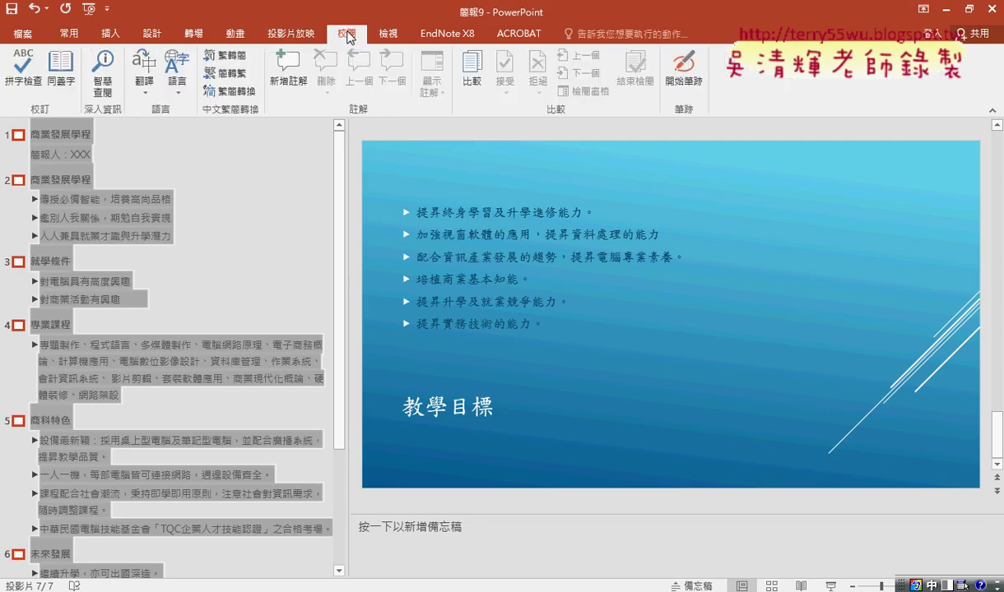
left_click(388, 34)
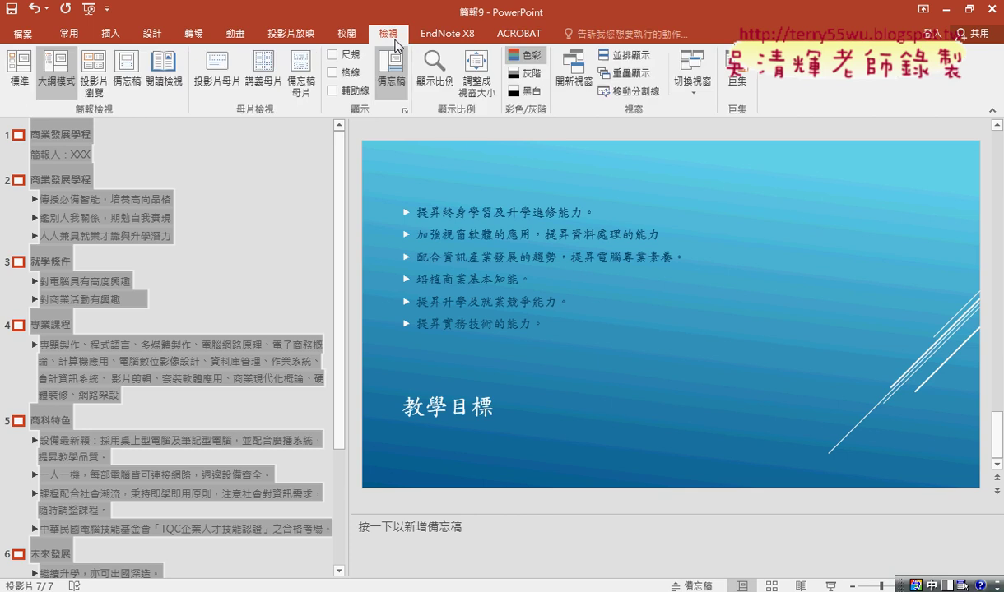
left_click(16, 76)
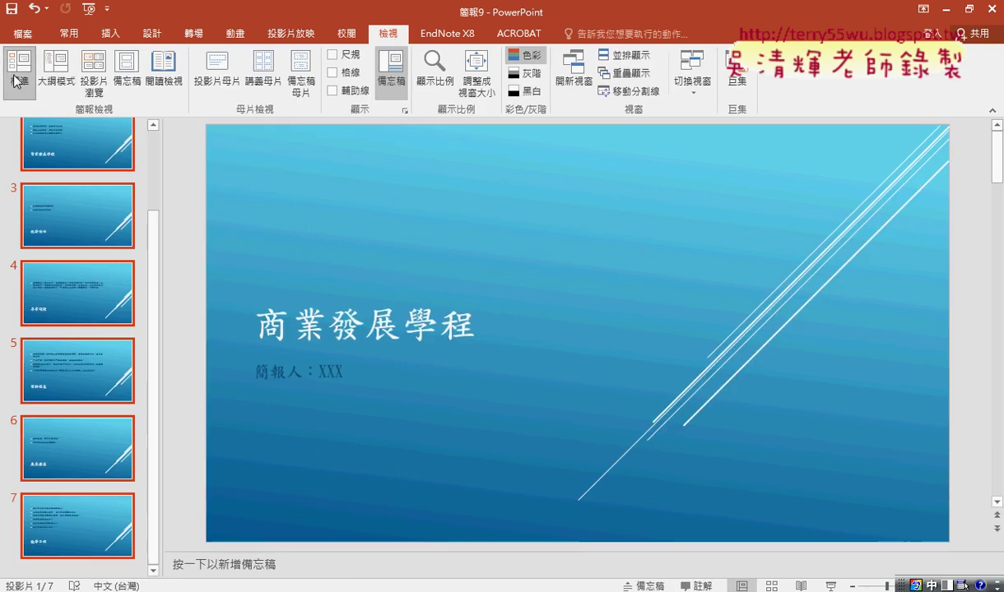
left_click(54, 76)
left_click(19, 78)
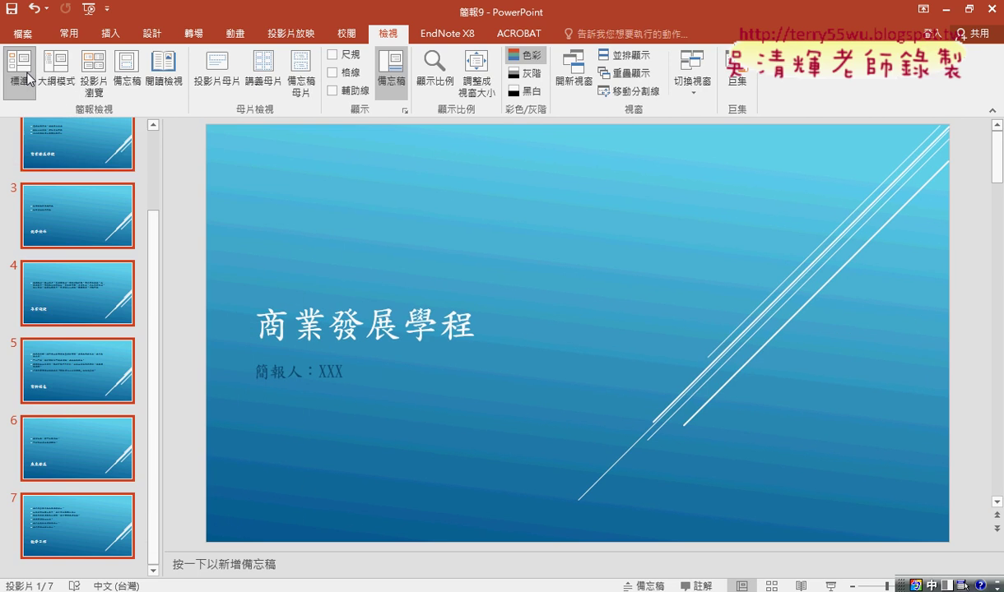
Select slide 1, the 商業發展學程 title slide, and click into its title
left_click_drag(156, 230, 153, 119)
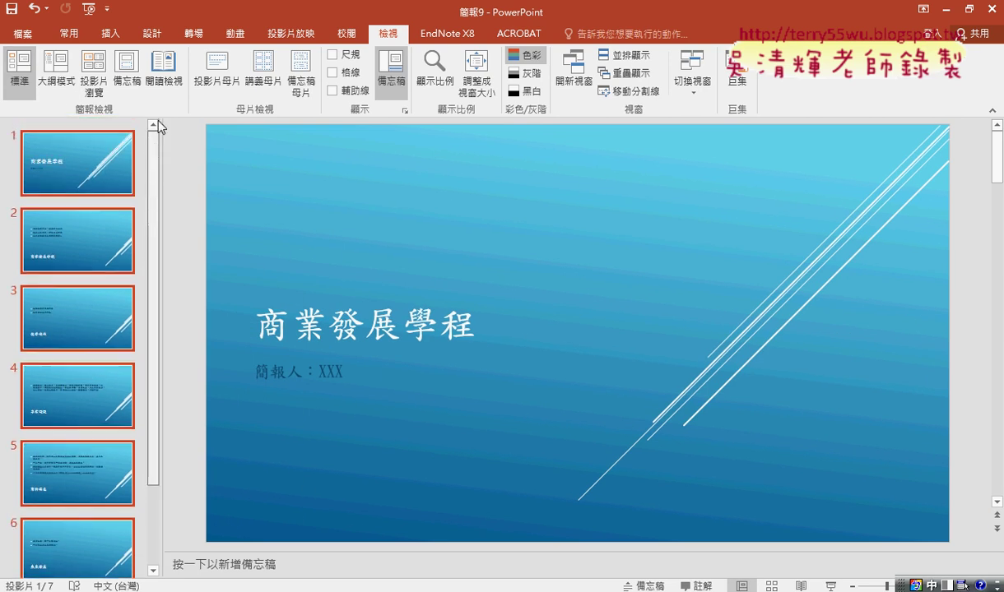
left_click(93, 162)
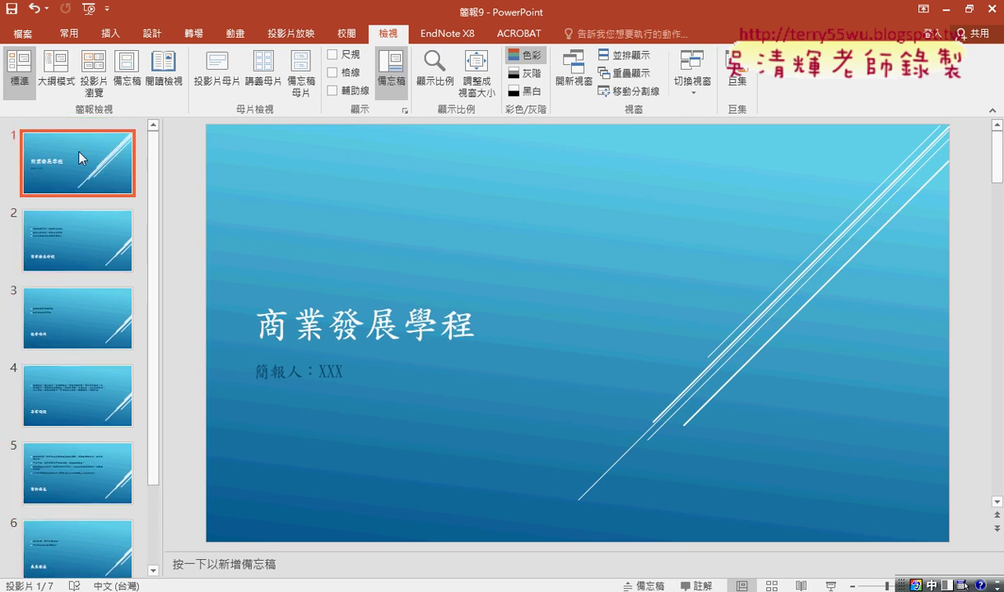
left_click(382, 332)
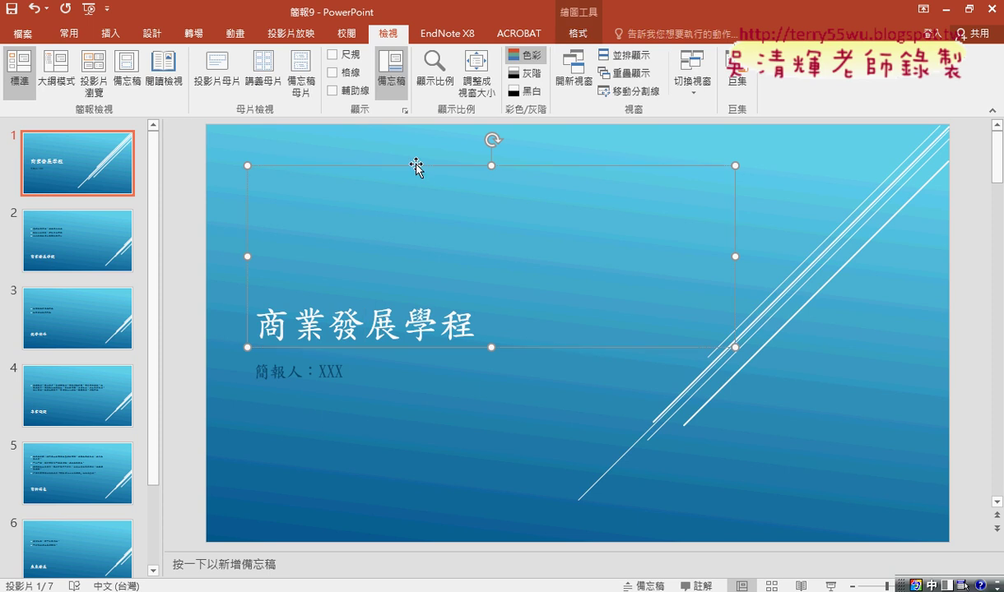
Select the whole 商業發展學程 title placeholder rather than its text
left_click(450, 407)
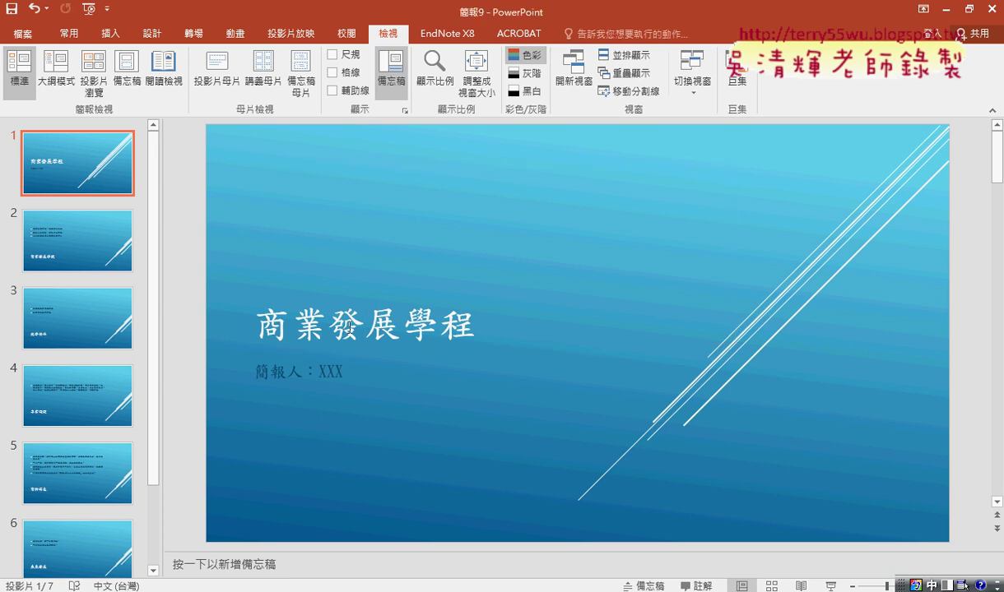
left_click(351, 327)
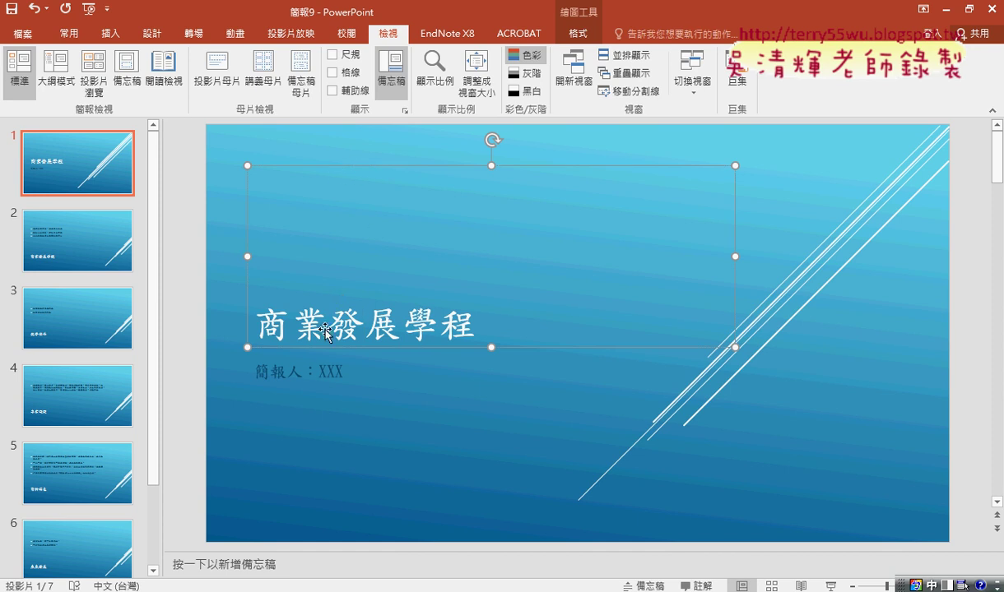
left_click(319, 371)
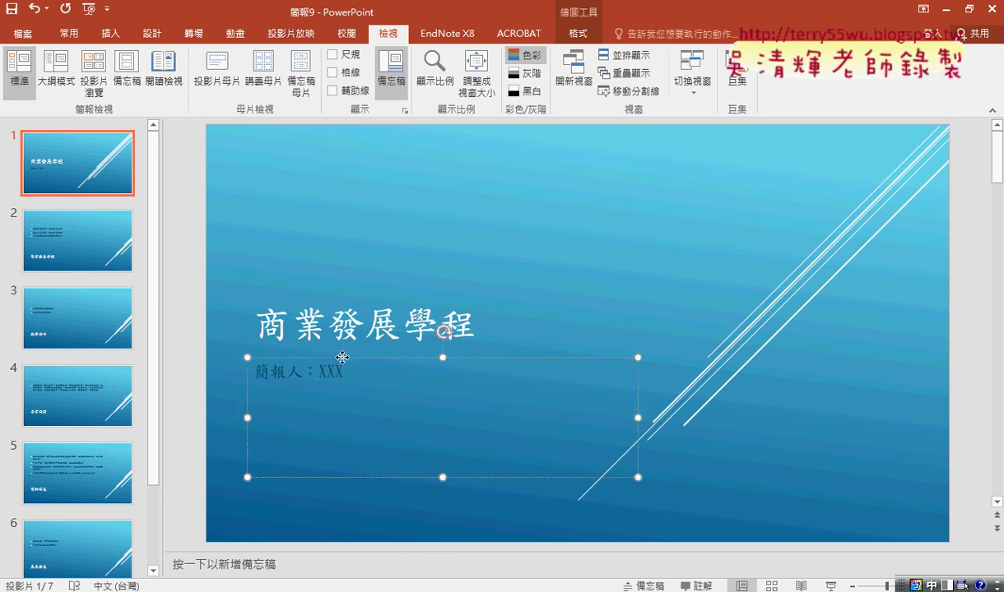
left_click(371, 223)
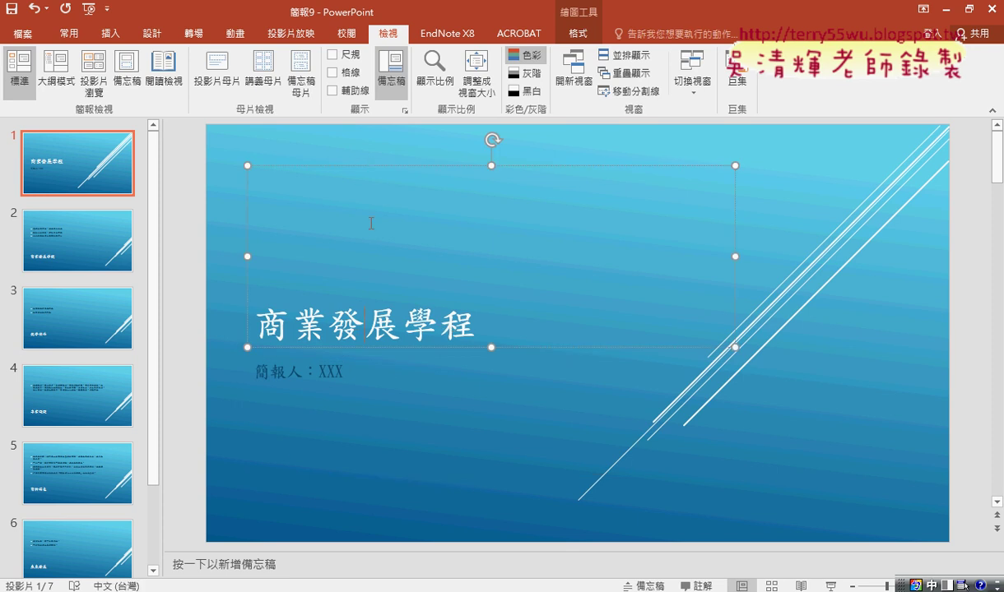
left_click(366, 166)
Check the exam PDF, then return to PowerPoint's 常用 tab formatting tools
key("alt+Tab")
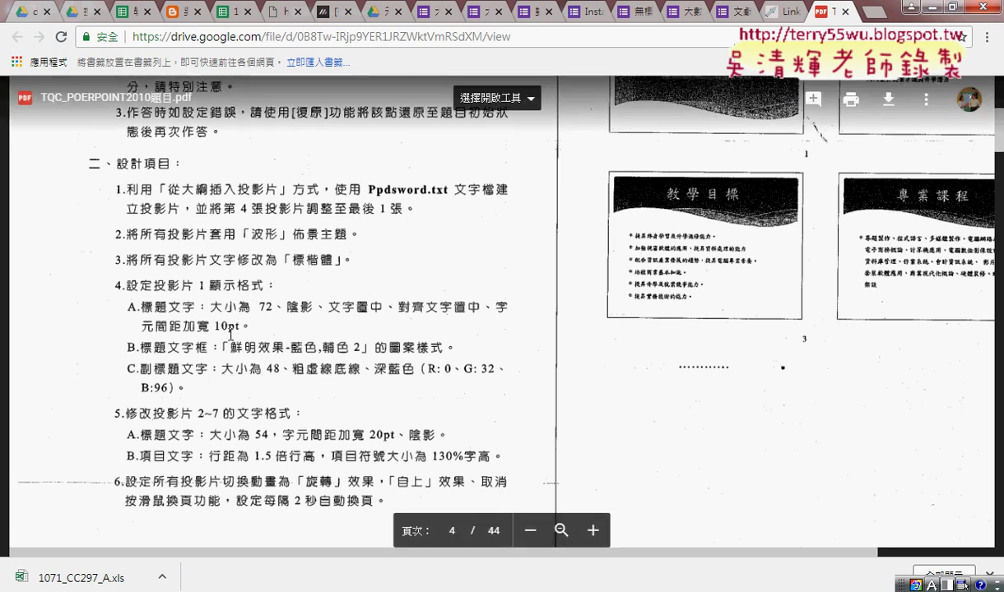
left_click(910, 7)
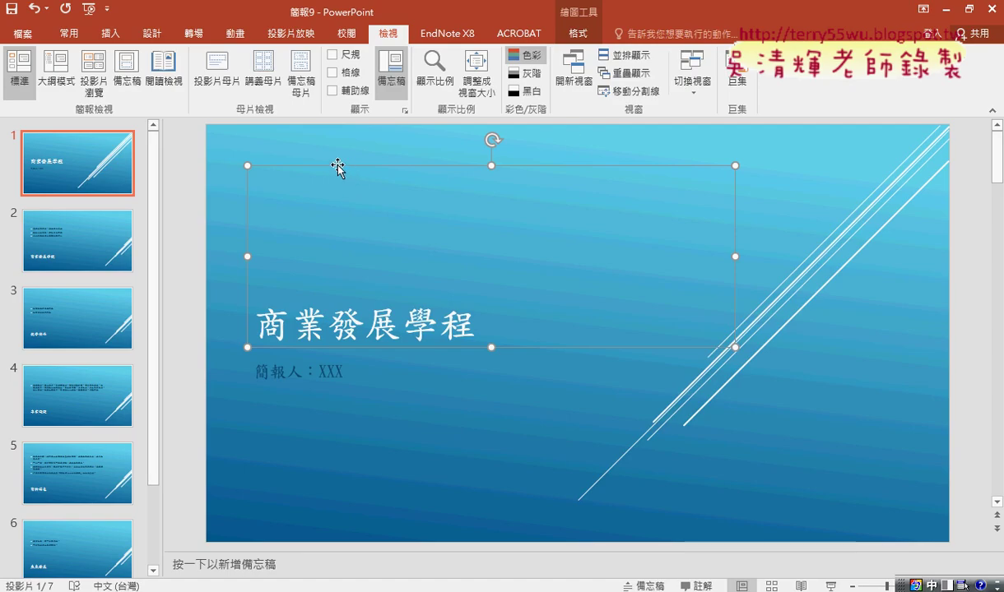
left_click(71, 34)
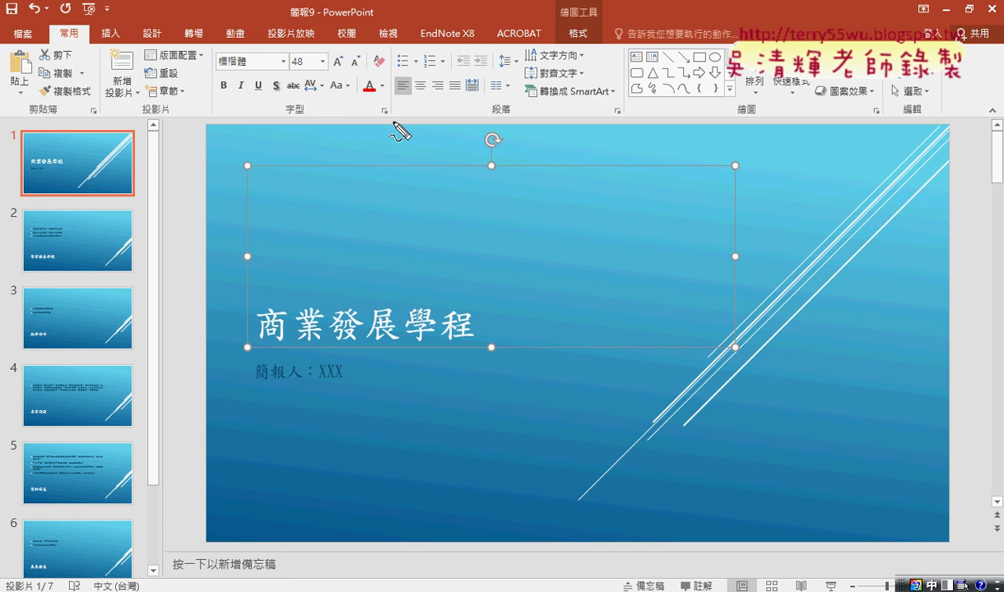
Draw on-screen arrows pointing to the font settings, then clear the annotations
left_click_drag(389, 104, 392, 130)
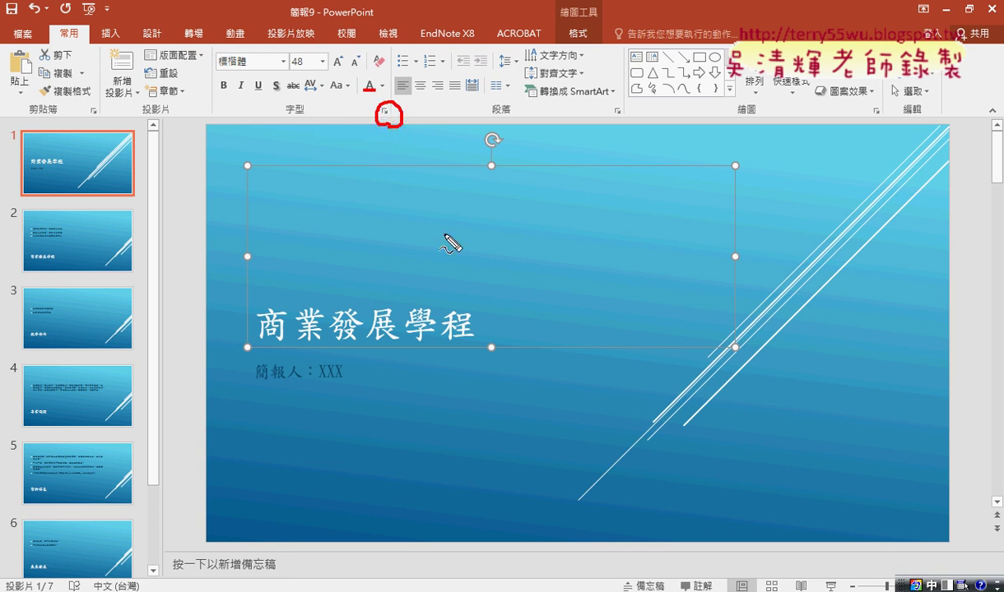
mouse_move(445, 231)
left_mouse_down()
mouse_move(400, 130)
mouse_move(396, 142)
mouse_move(416, 140)
left_mouse_up()
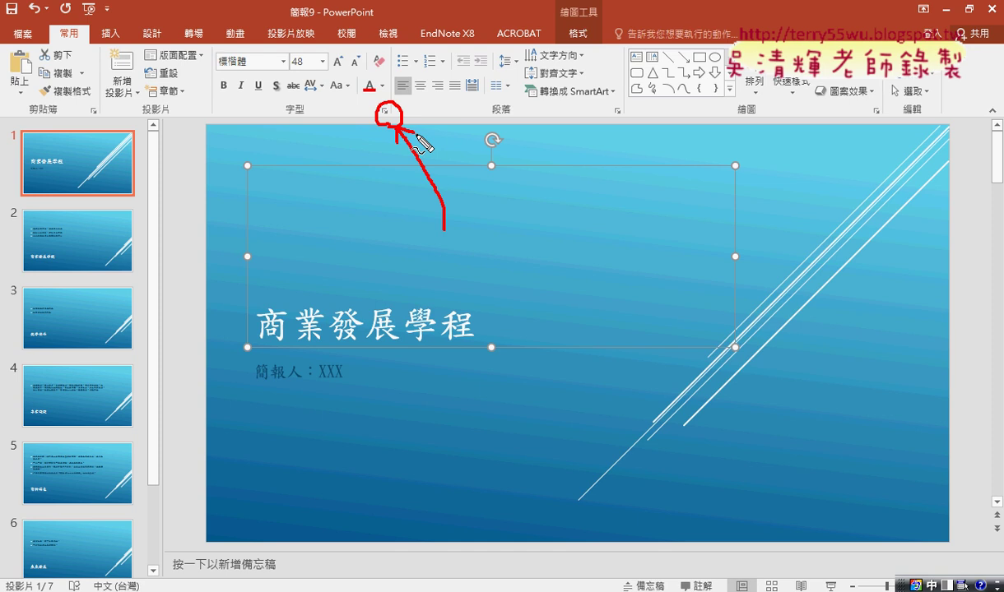
key("Escape")
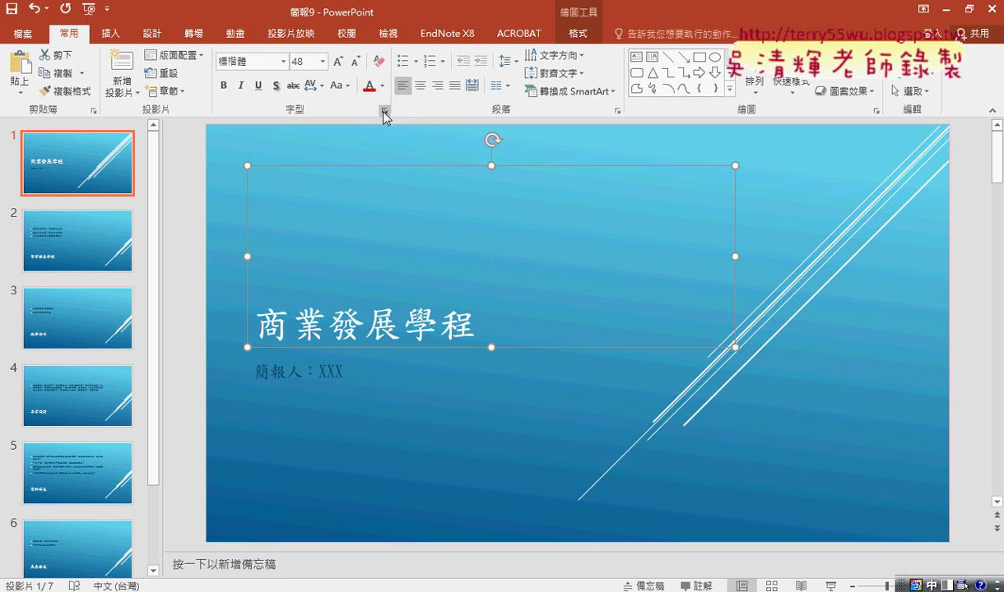
Inspect the 字型 dialog and its 字元間距 tab, cancel unchanged, and return to the PDF
left_click(384, 112)
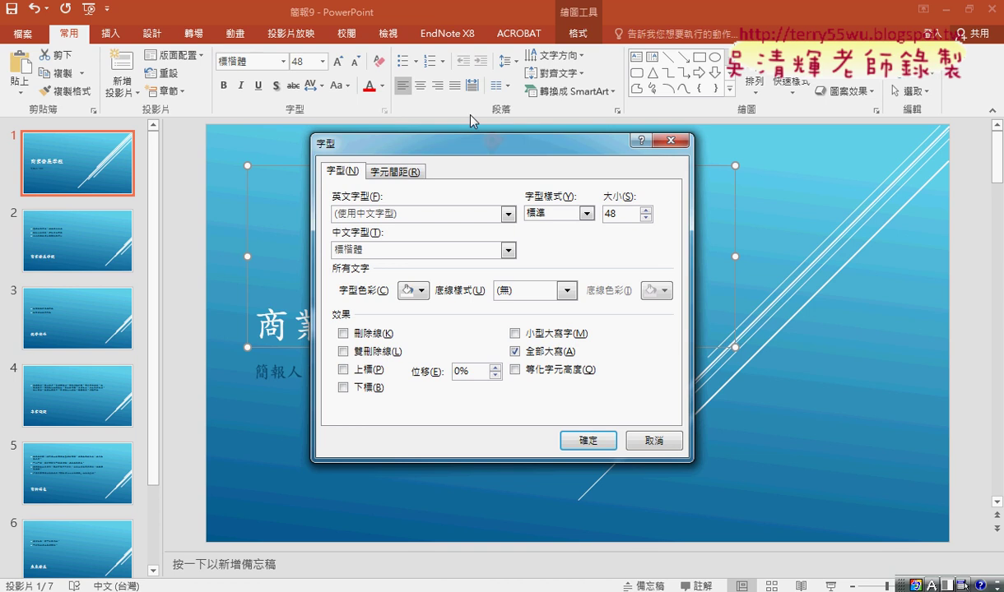
left_click(379, 172)
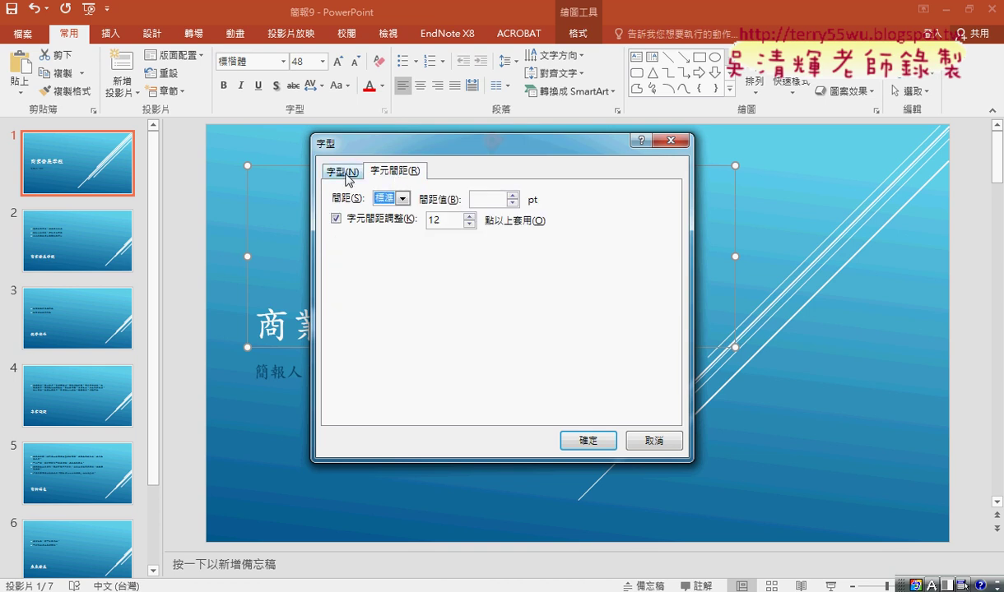
left_click(343, 172)
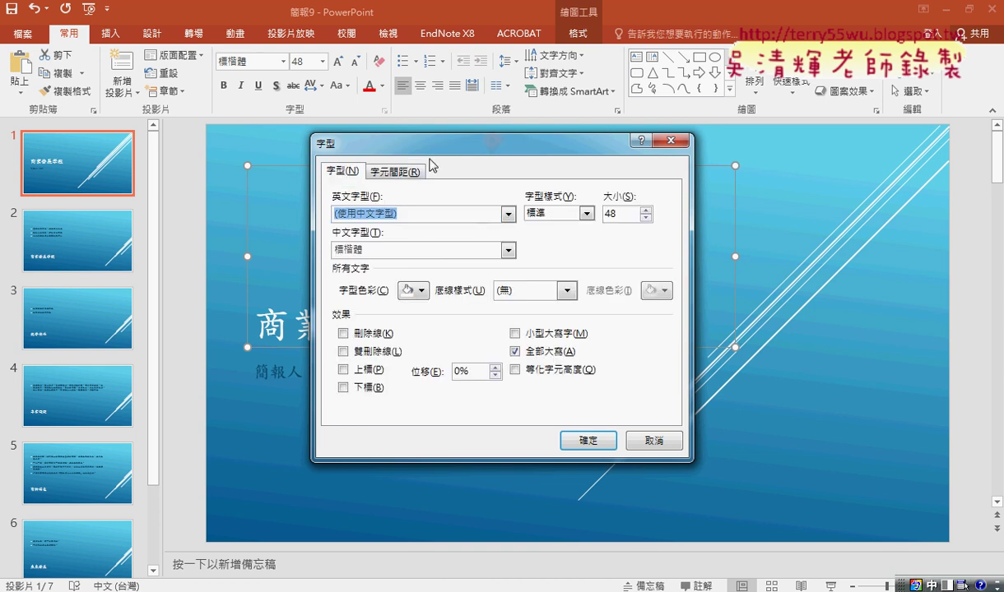
left_click_drag(407, 145, 300, 120)
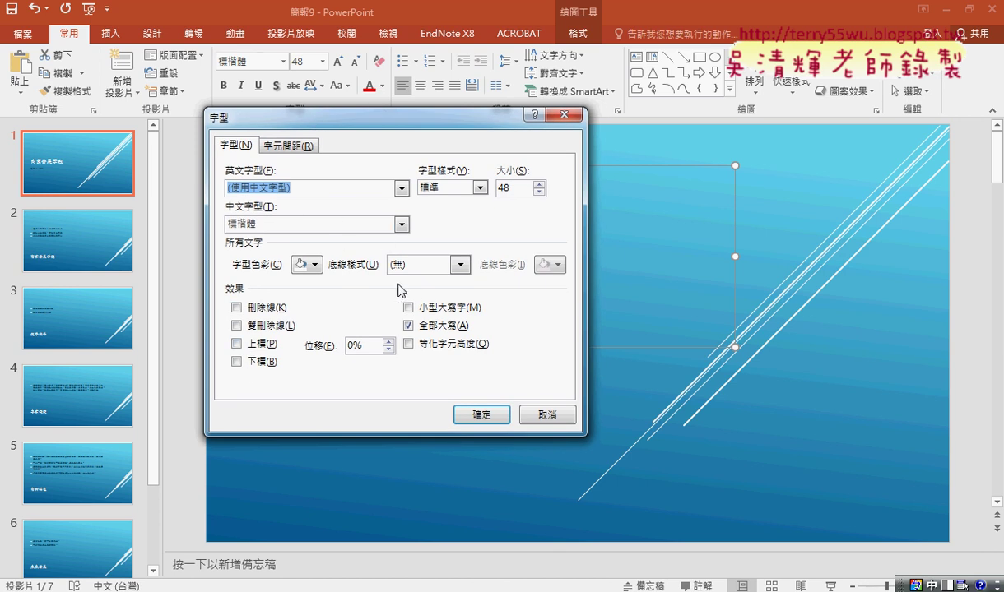
left_click(547, 414)
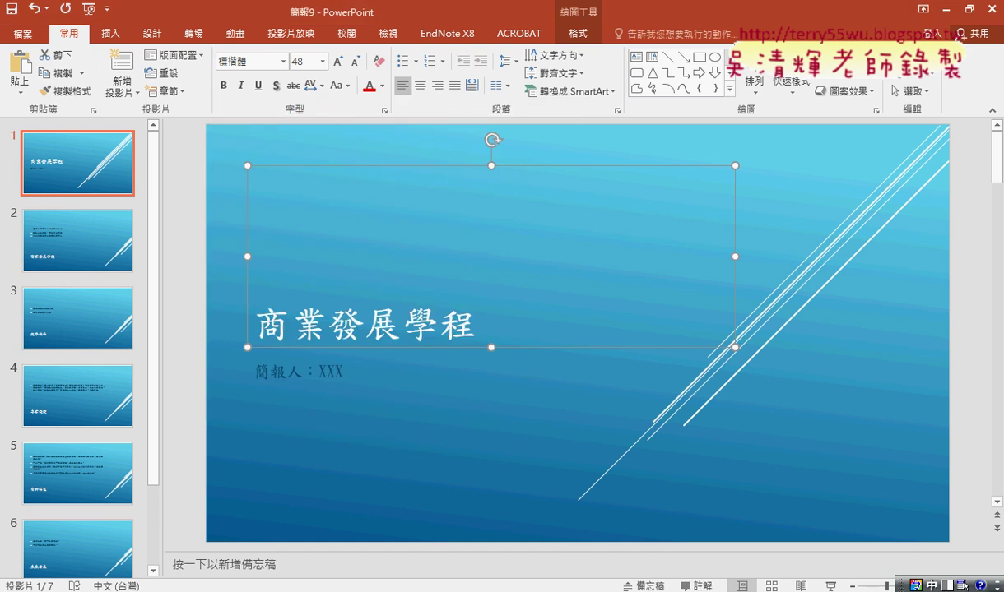
left_click(249, 586)
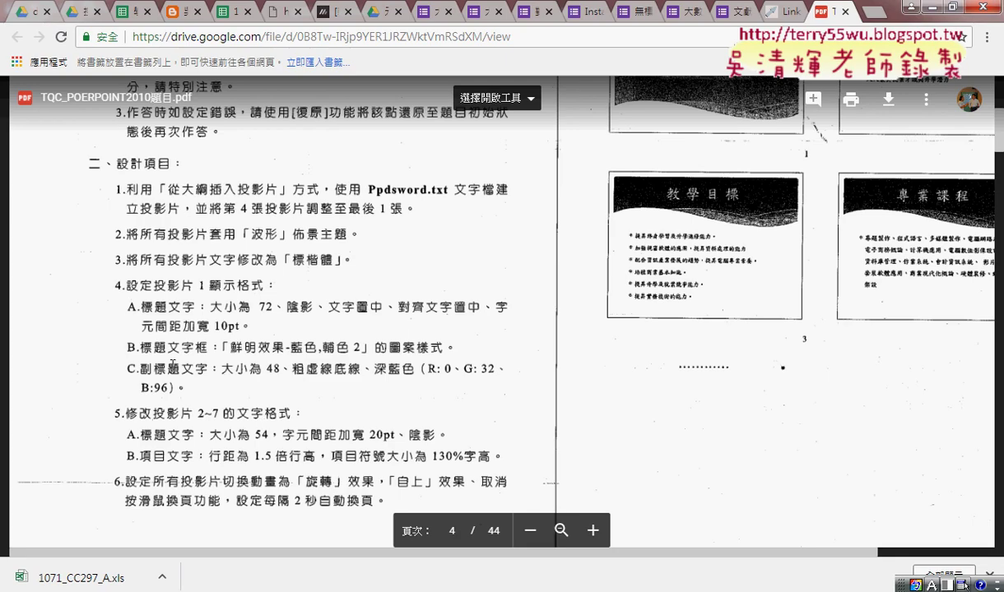